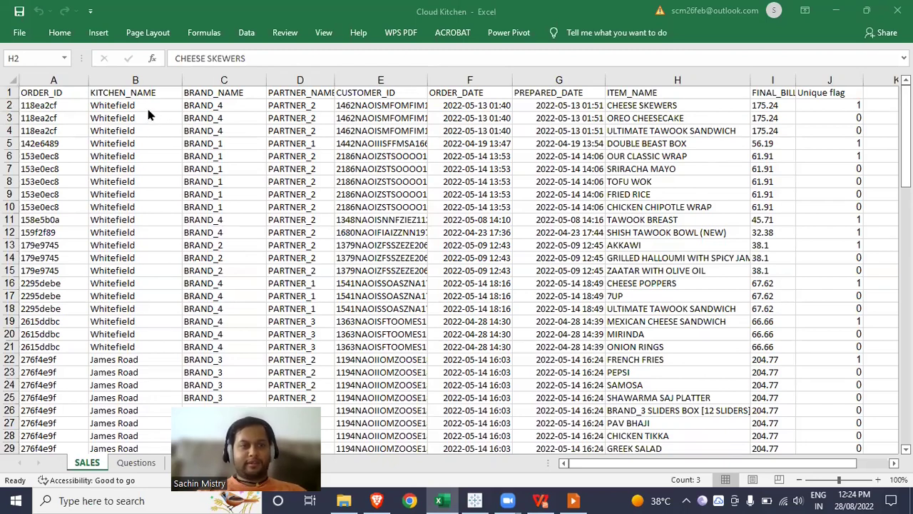
- Review the FINAL_BILL column on the SALES sheet and read the seven analysis questions on the Questions sheet
left_click(763, 107)
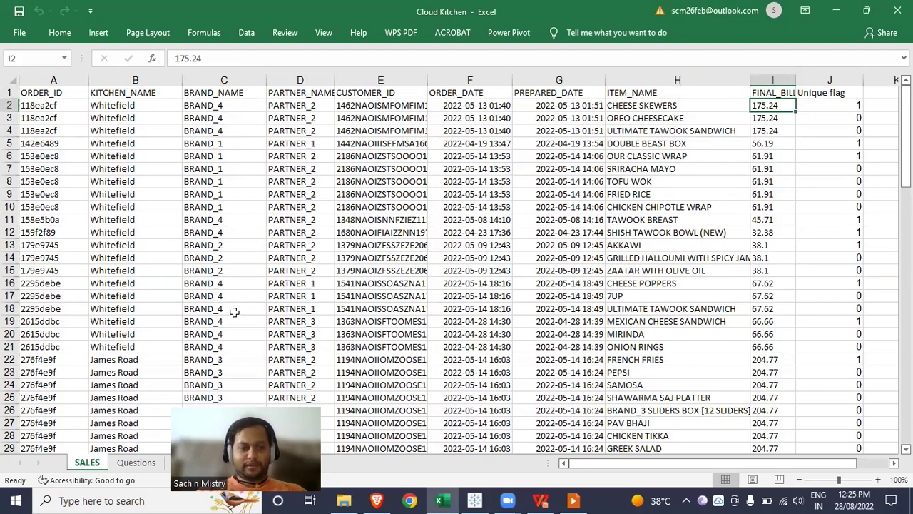
left_click(136, 463)
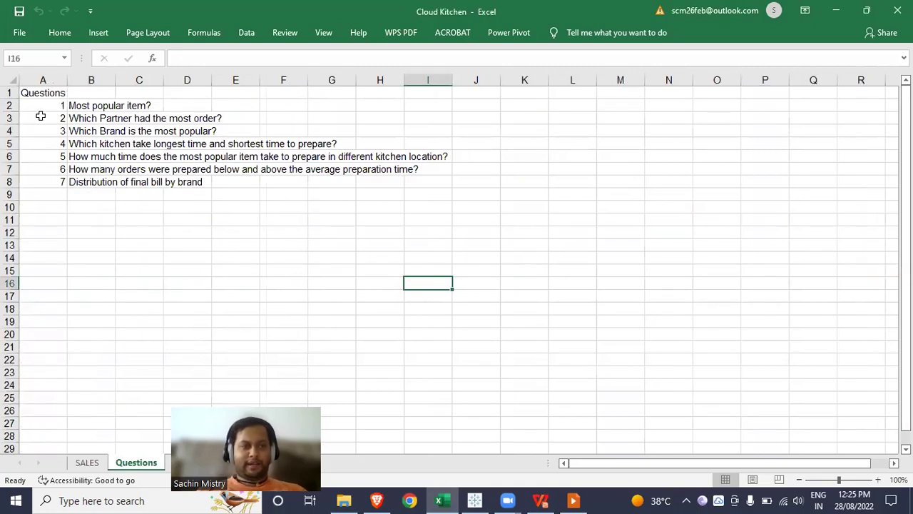
left_click_drag(41, 107, 41, 181)
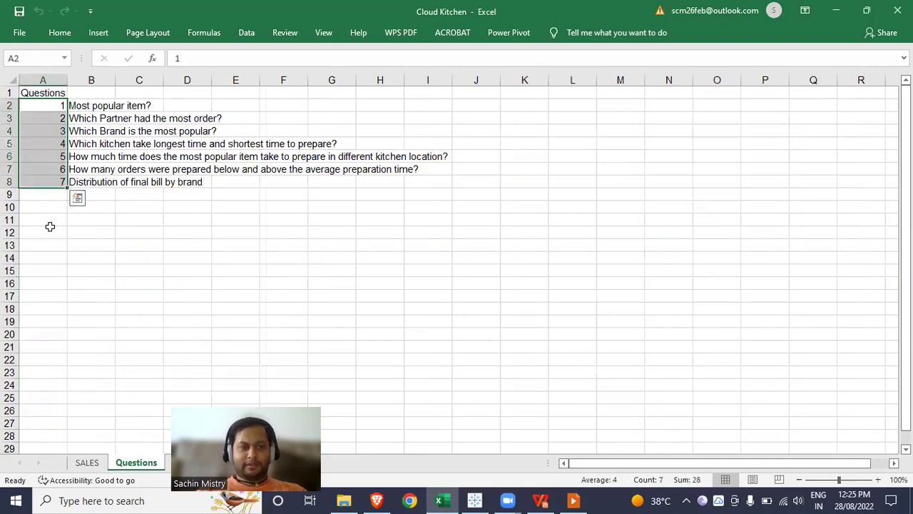
left_click(50, 226)
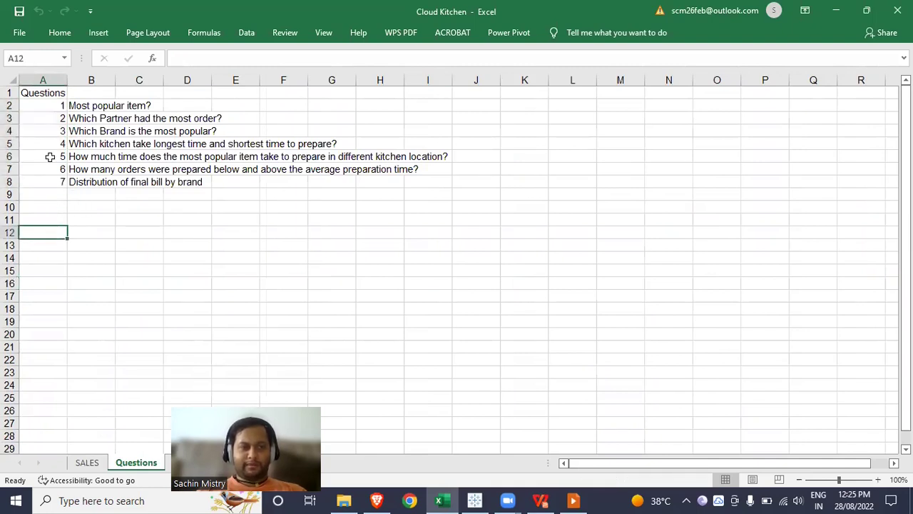
left_click(36, 105)
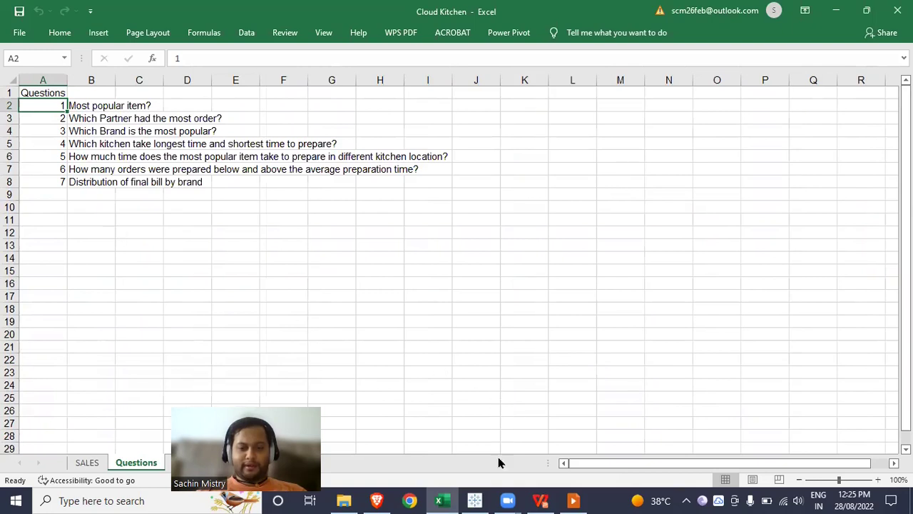
- Switch to the Brave browser, view the Tableau Public download page and its registration form, and close the form
mouse_move(477, 497)
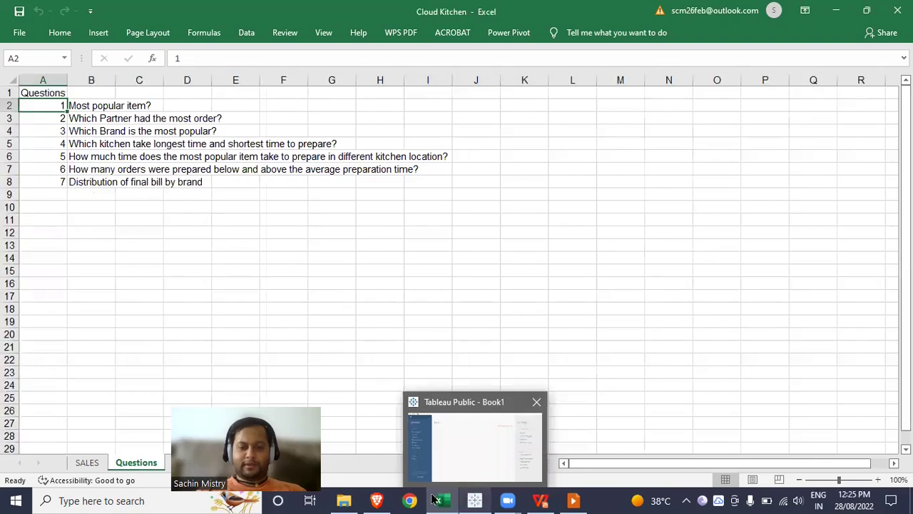
left_click(378, 500)
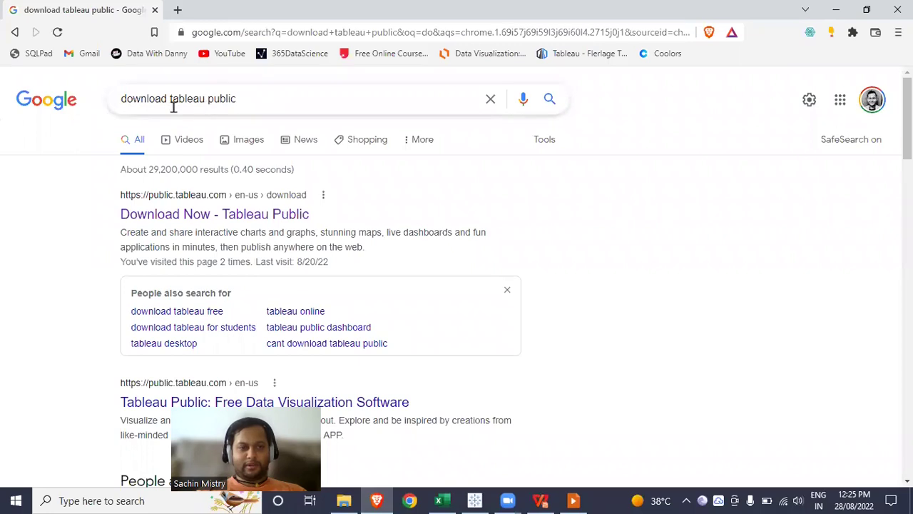
middle_click(223, 212)
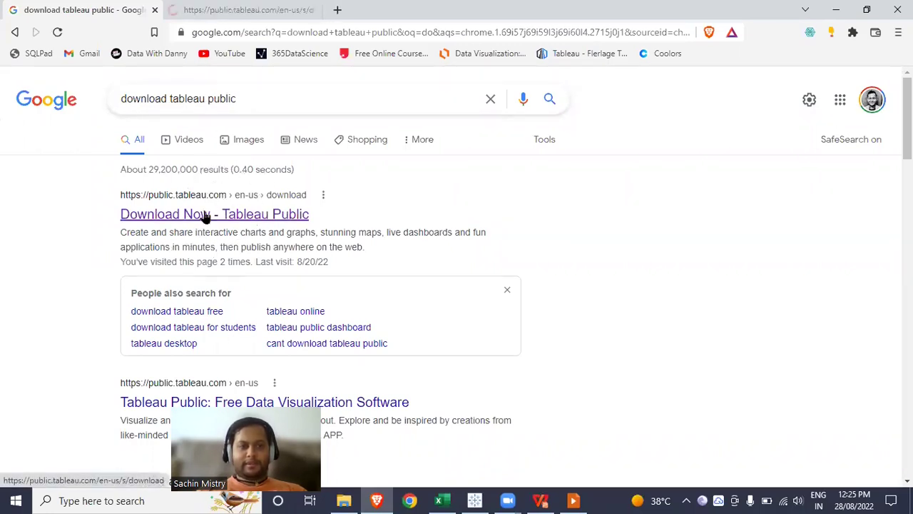
left_click(229, 10)
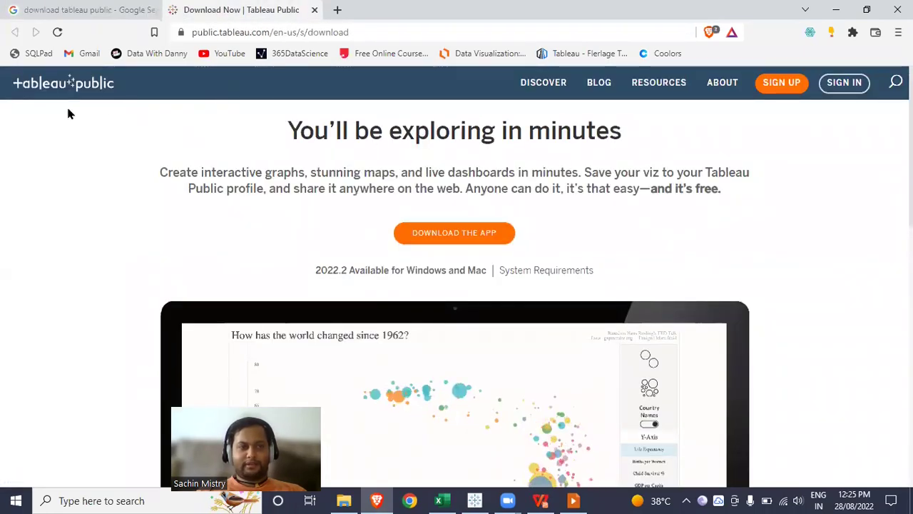
left_click(475, 234)
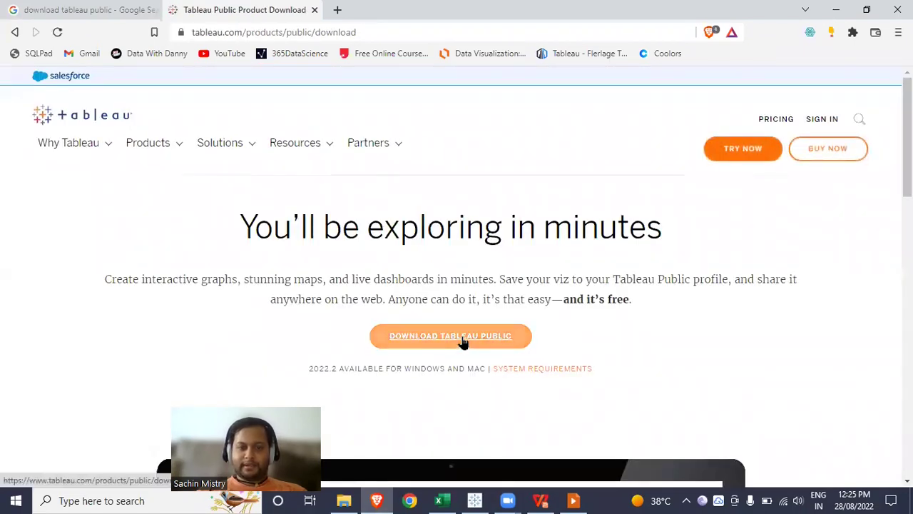
left_click(462, 342)
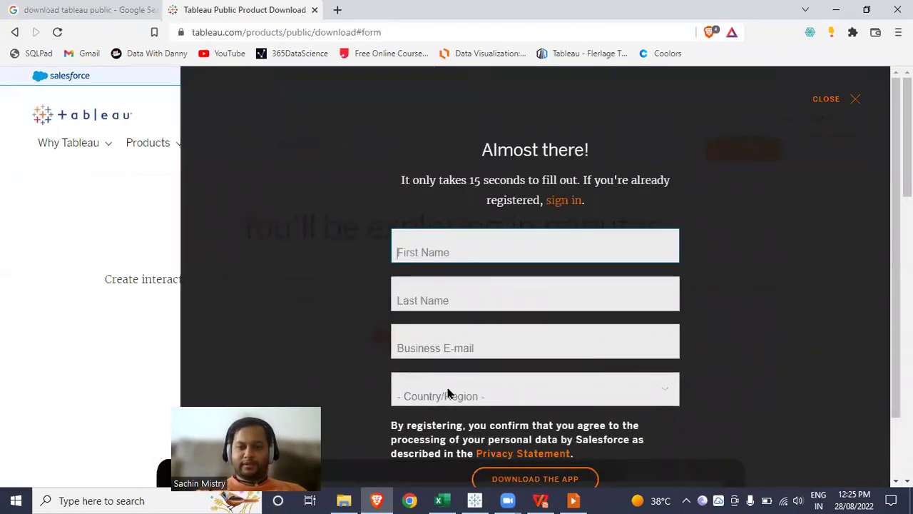
left_click(827, 101)
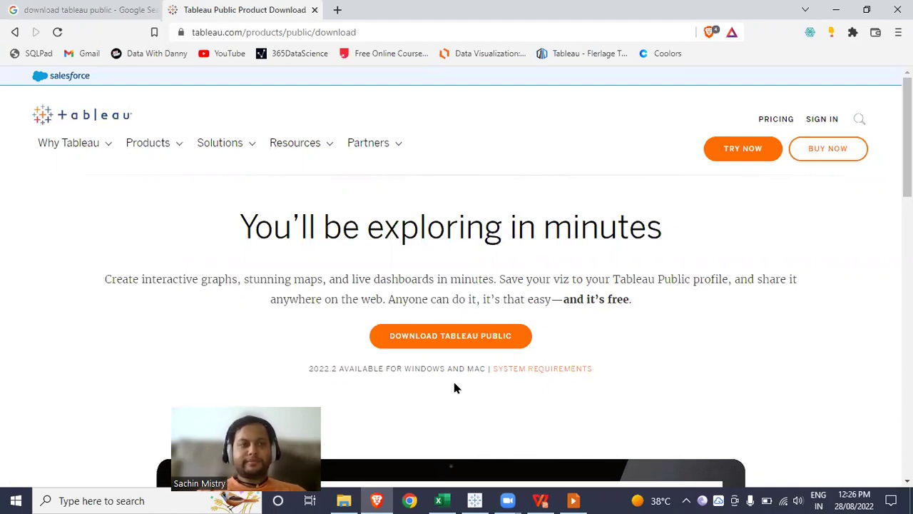
- Switch to Tableau Public and connect to the Cloud Kitchen Excel workbook in the Week 3 - Tableau folder
key("alt+Tab")
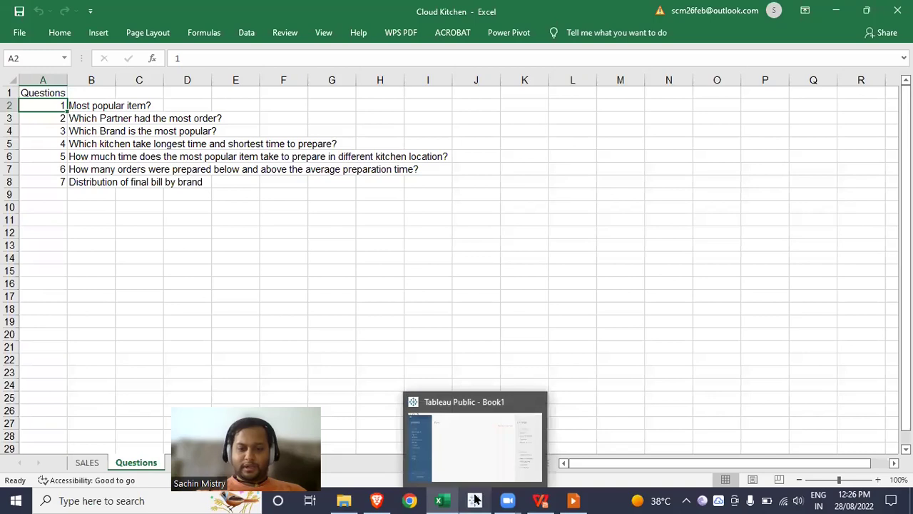
left_click(146, 296)
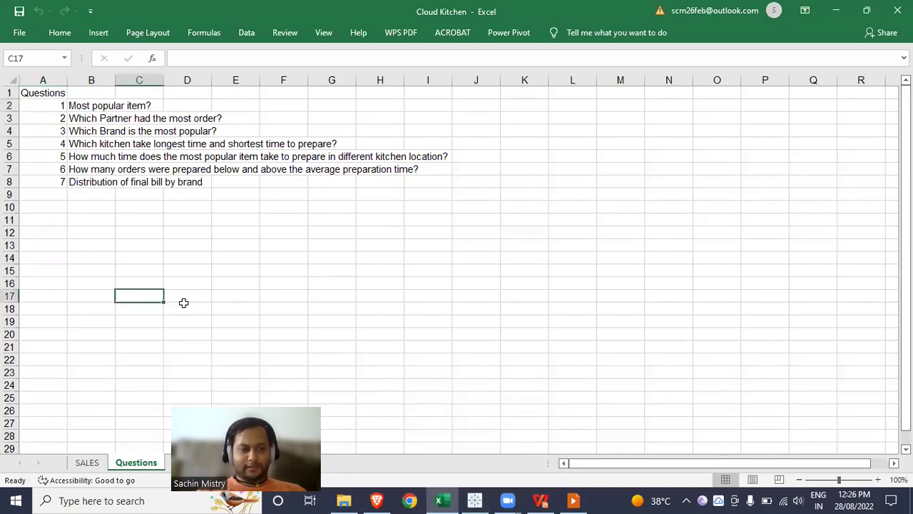
left_click(474, 499)
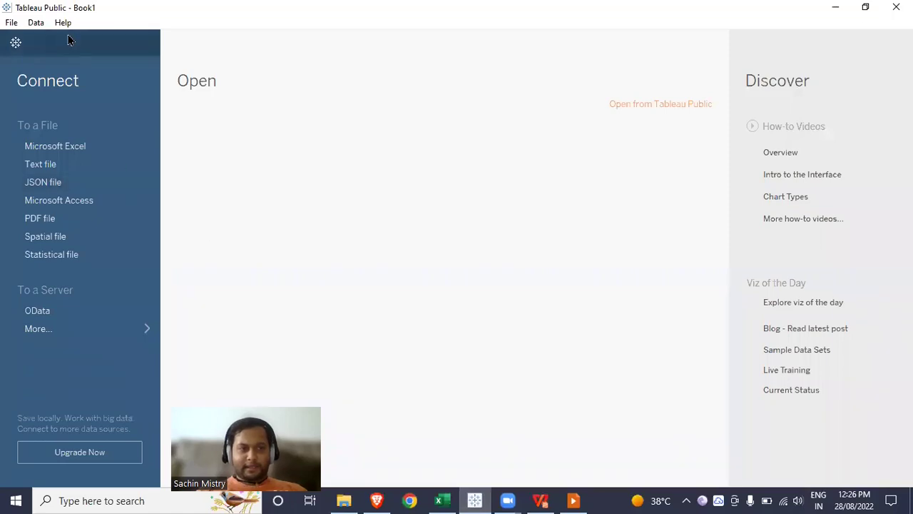
left_click(59, 146)
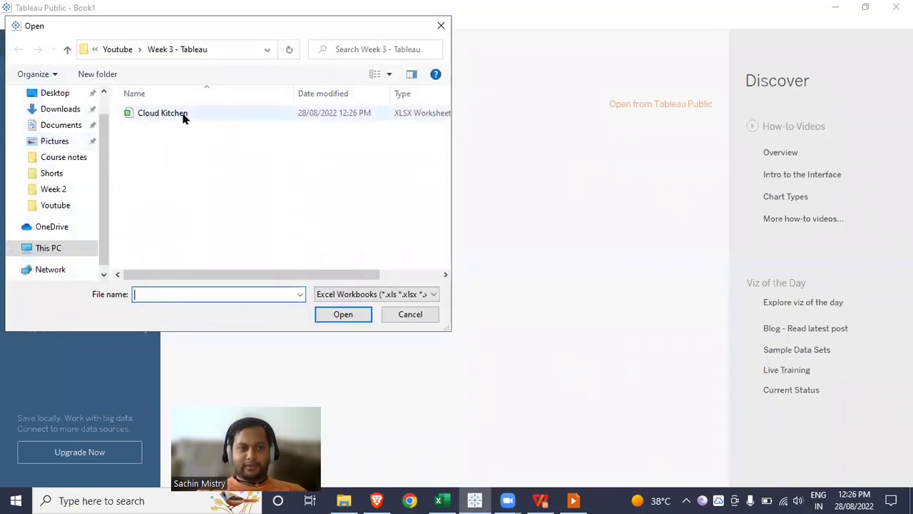
left_click(177, 115)
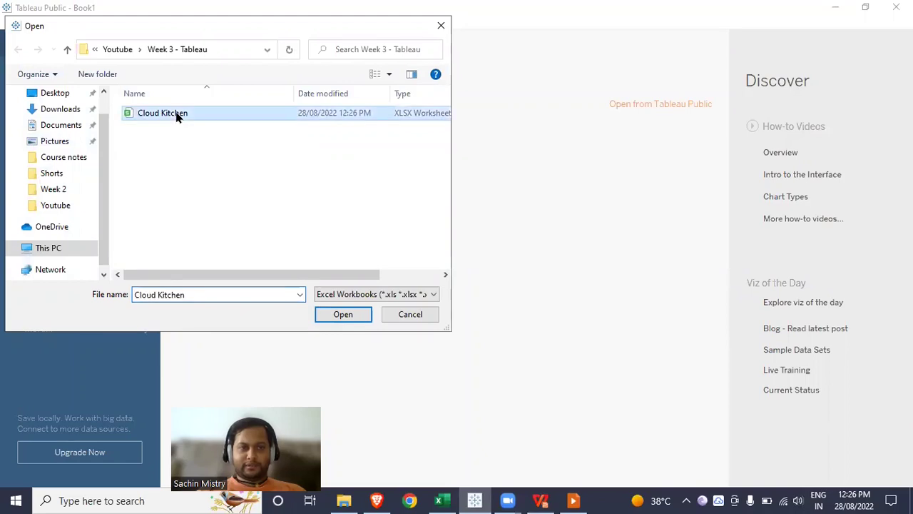
left_click(335, 314)
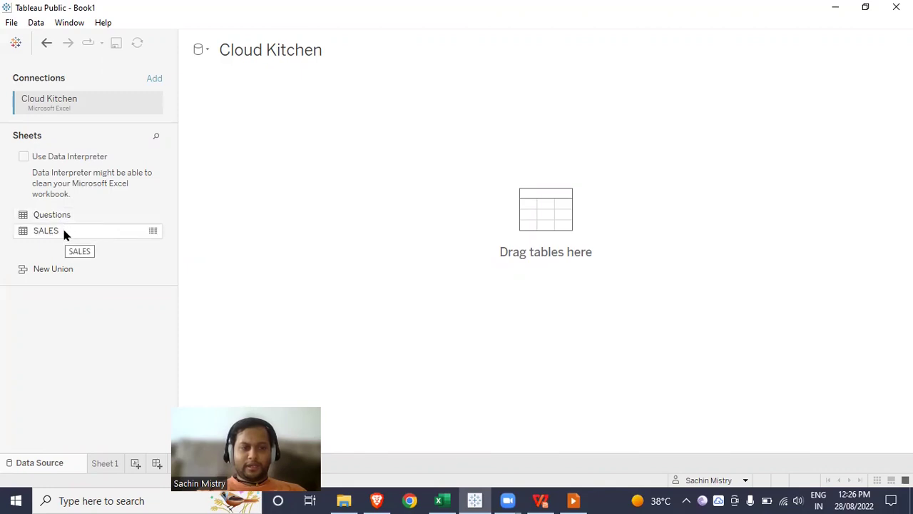
- Add the SALES table to the data source and open the Sheet 1 worksheet
left_click_drag(65, 231, 289, 192)
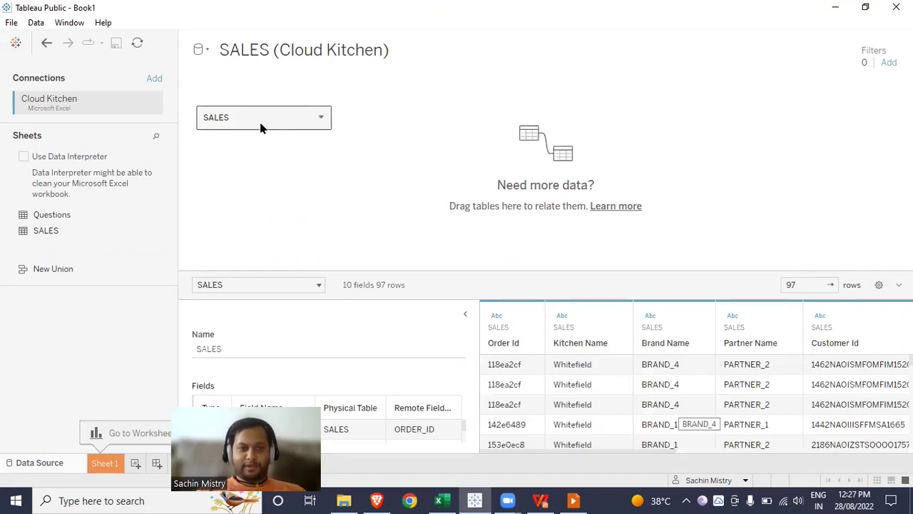
left_click(52, 462)
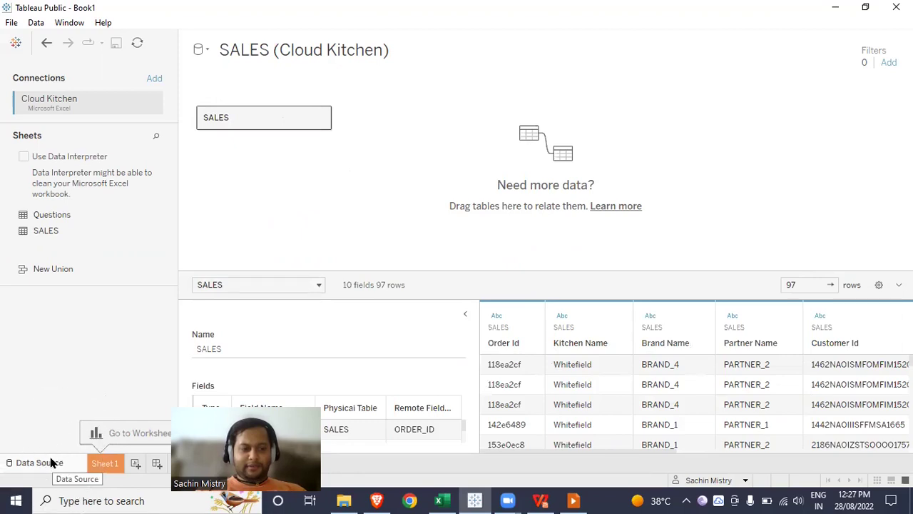
left_click(104, 463)
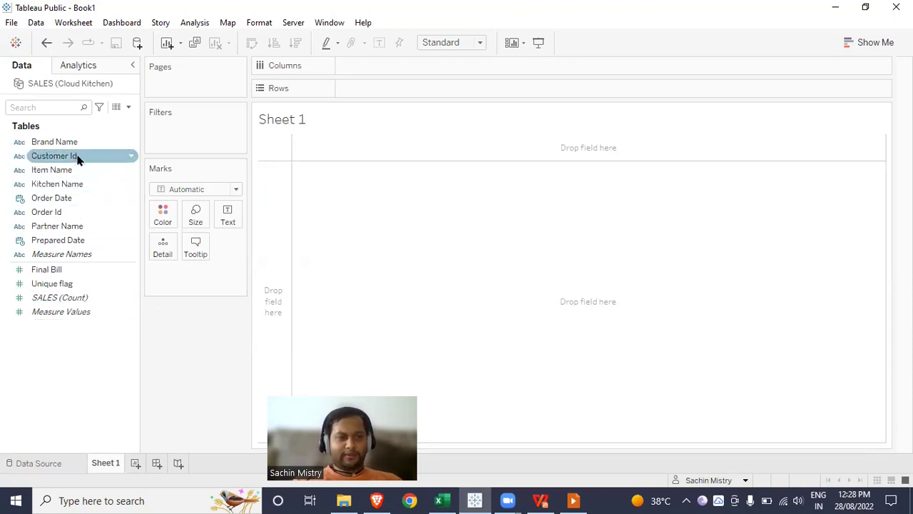
- Build a text table with Item Name on the rows and the distinct count of Order Id as text
left_click_drag(75, 170, 374, 85)
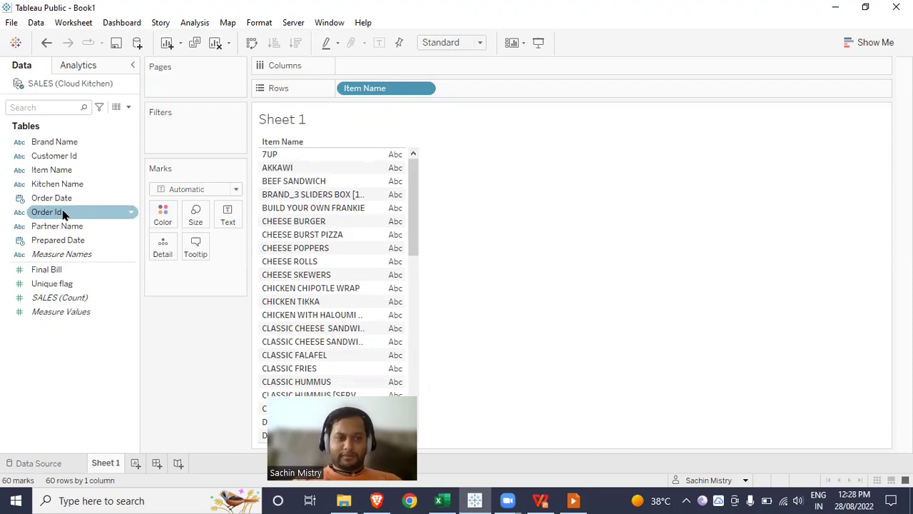
left_click_drag(62, 214, 227, 217)
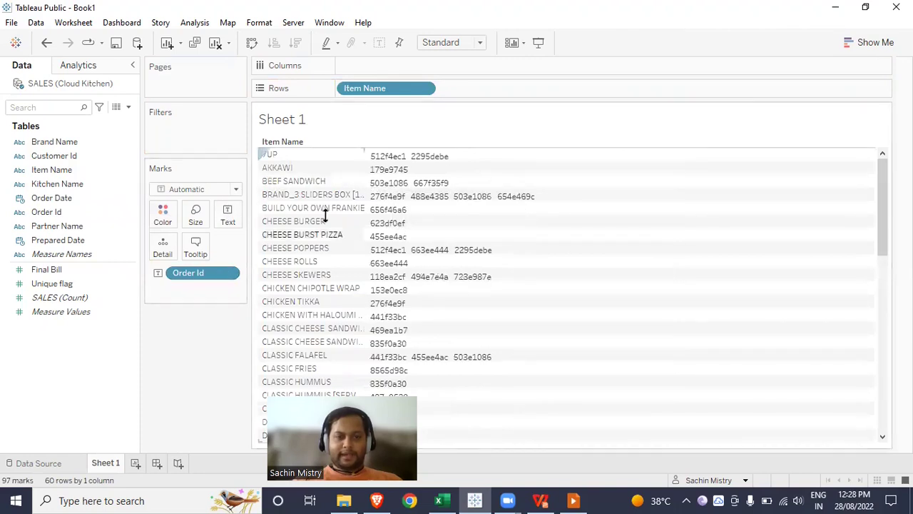
mouse_move(395, 159)
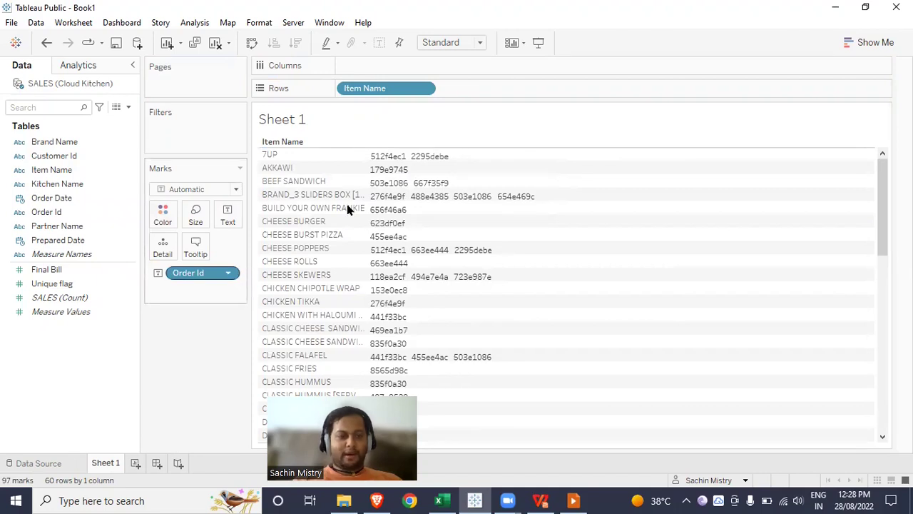
left_click(228, 273)
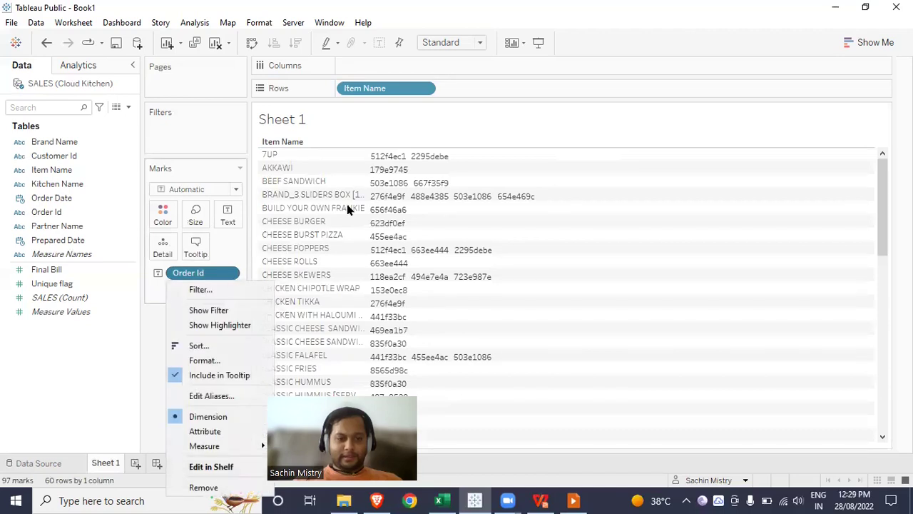
mouse_move(225, 446)
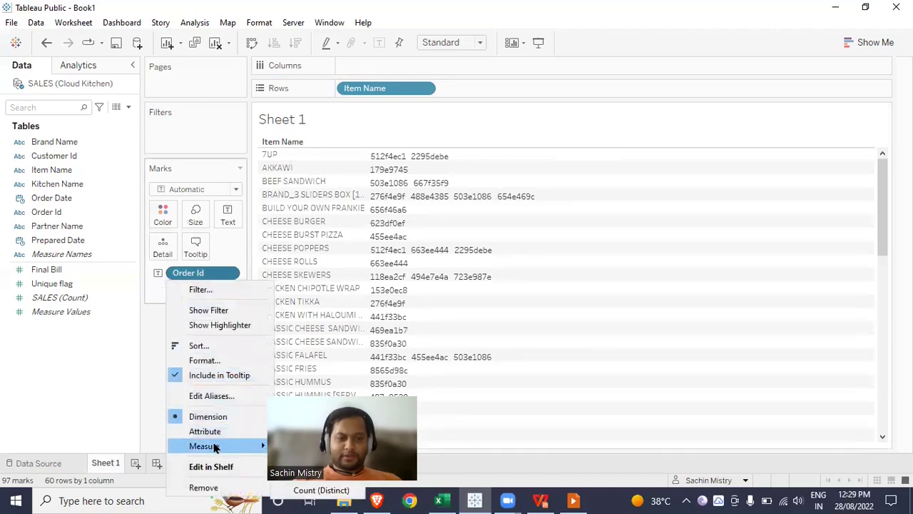
left_click(301, 488)
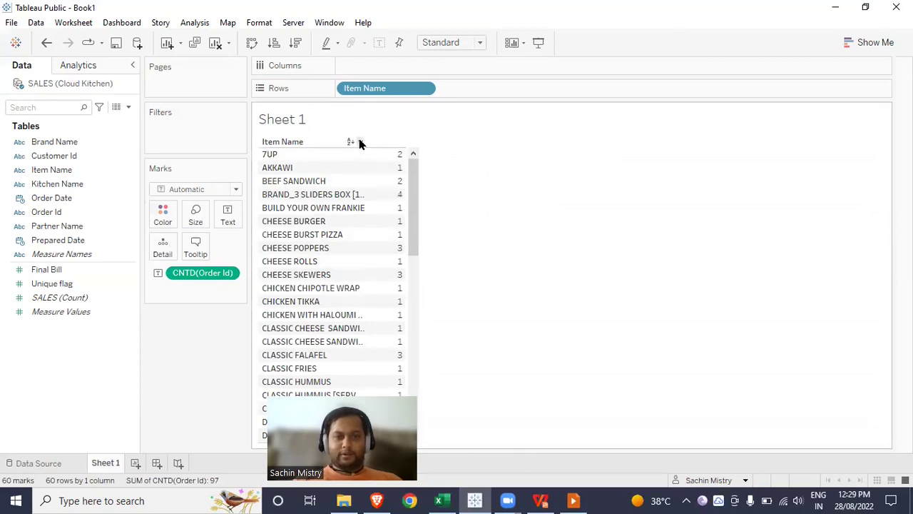
- Sort the Item Name rows in descending order by the distinct count of Order Id
left_click(360, 143)
mouse_move(393, 183)
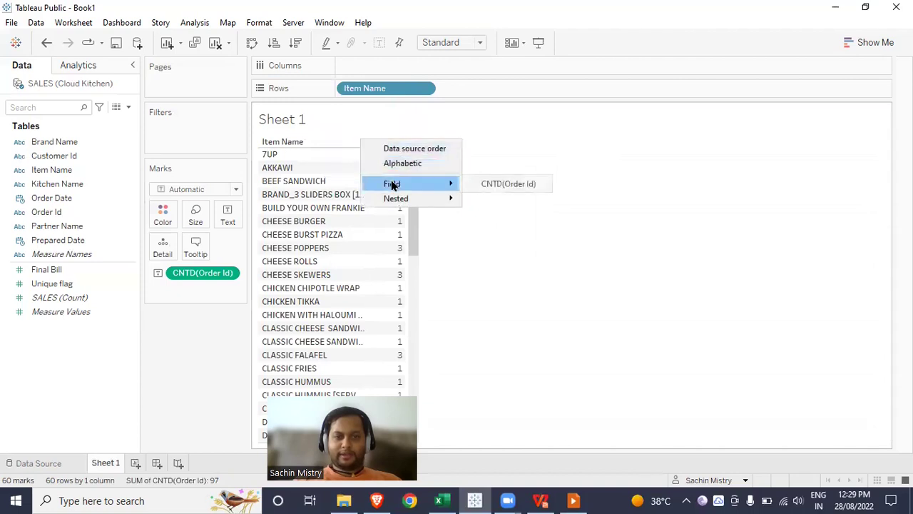
left_click(489, 184)
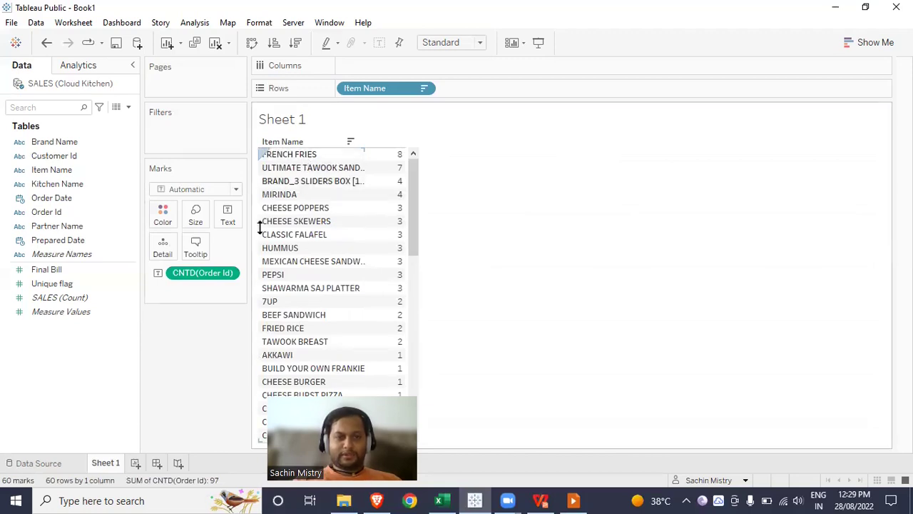
- Rename the worksheet as Most popular item
double_click(100, 463)
type("Most popular item")
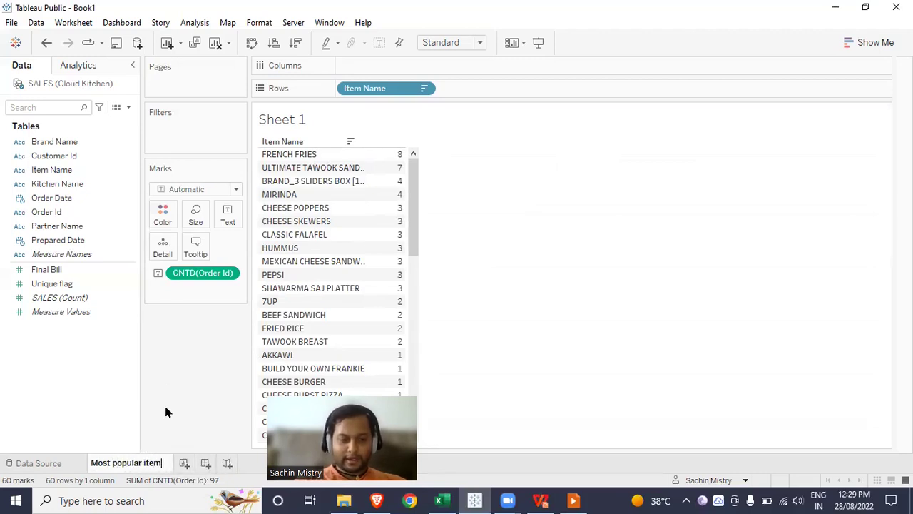
key("Return")
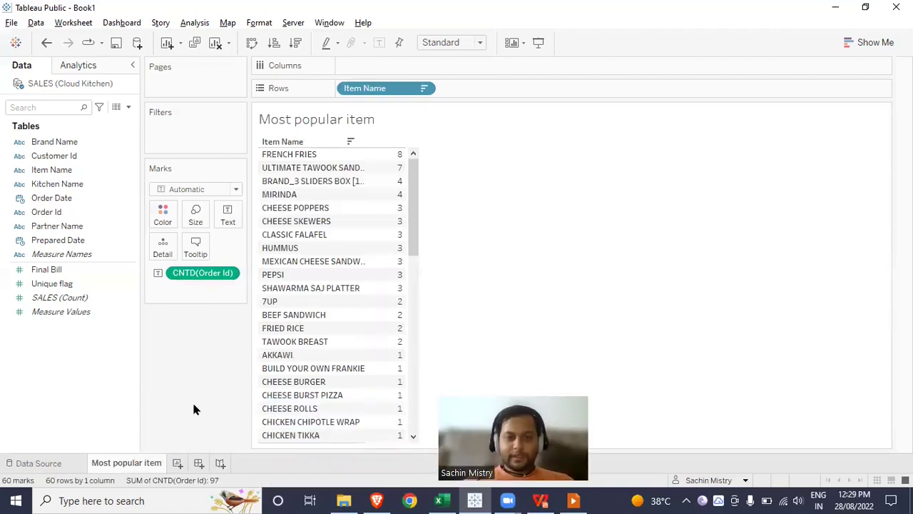
- Check the next question in the Excel workbook, return to Tableau Public and duplicate the Most popular item worksheet
key("alt+Tab")
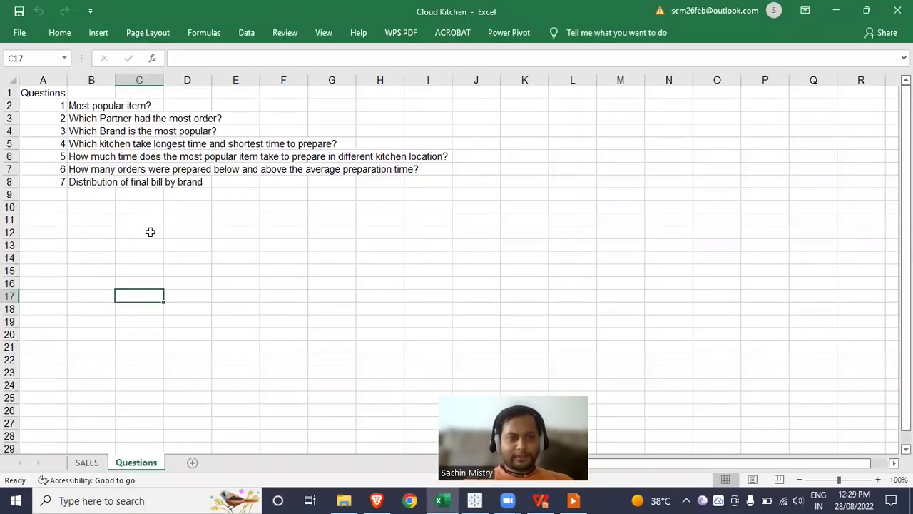
key("alt+Tab")
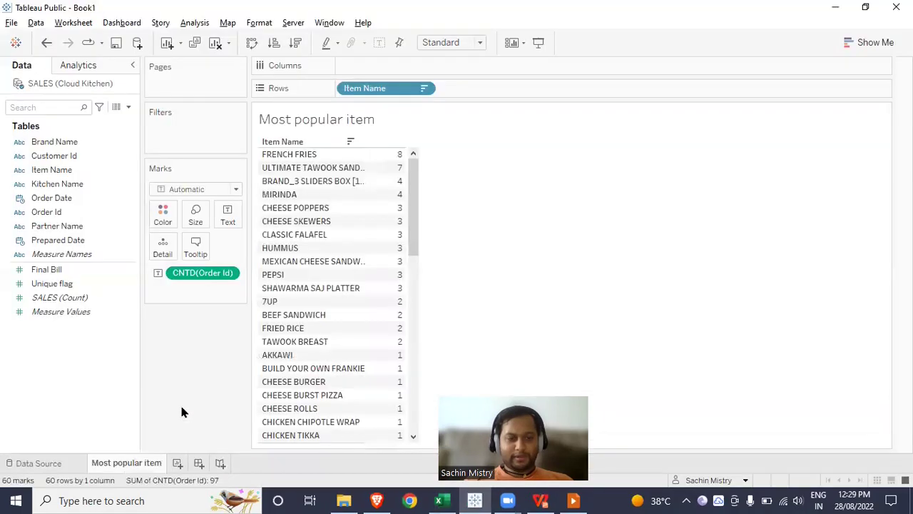
right_click(146, 462)
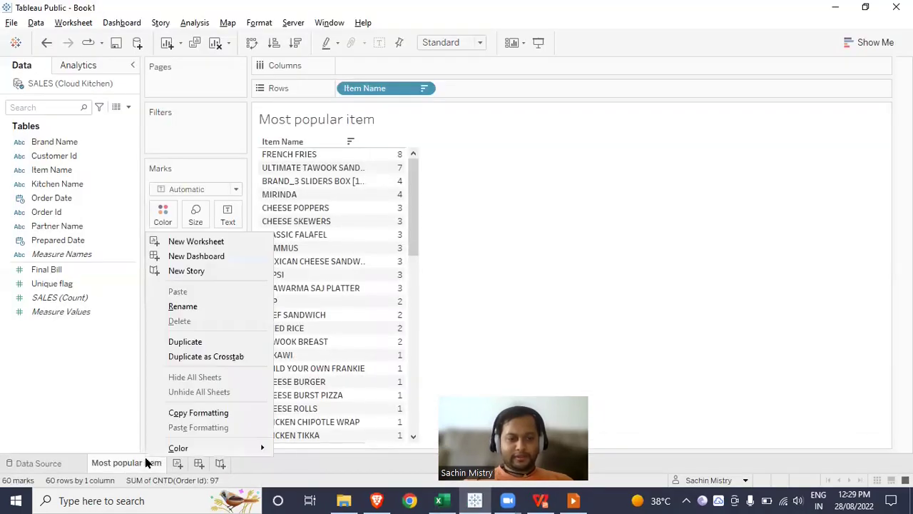
left_click(201, 343)
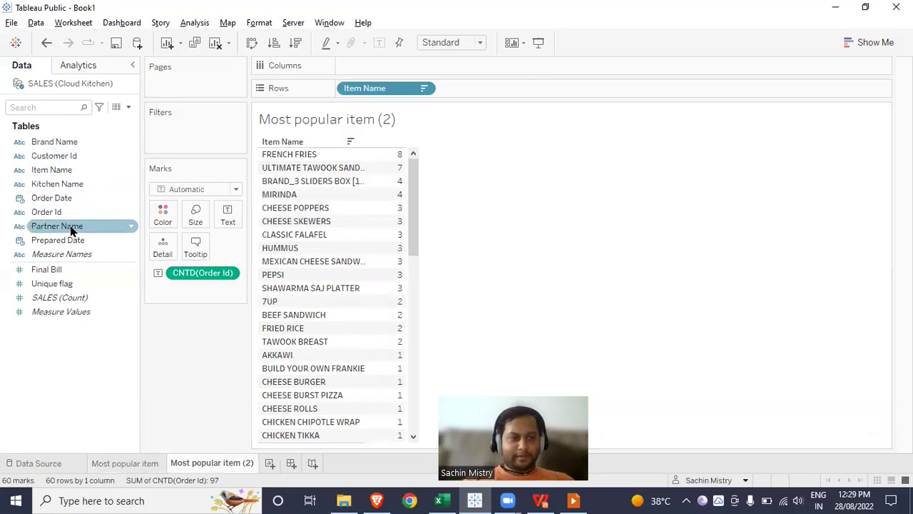
- Replace Item Name with Partner Name on the rows of the duplicated worksheet and rename the worksheet as Partner
left_click_drag(72, 230, 378, 94)
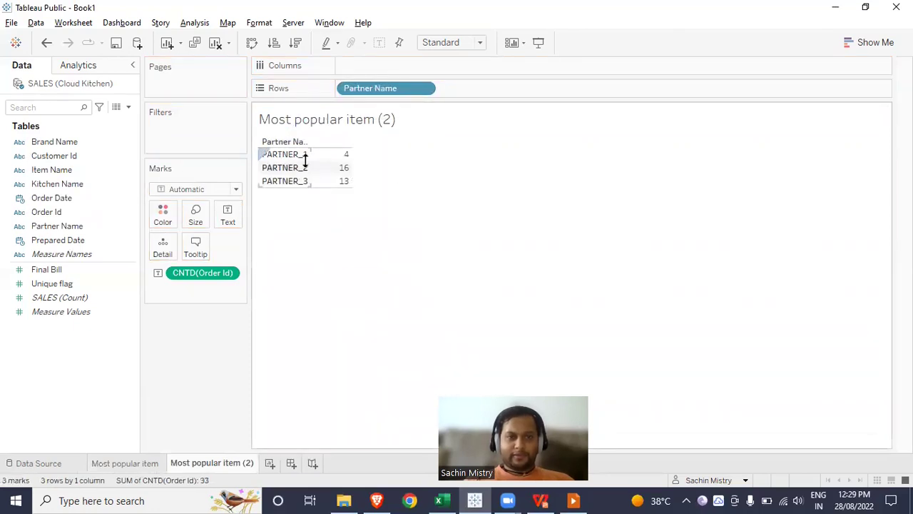
double_click(201, 464)
type("Par")
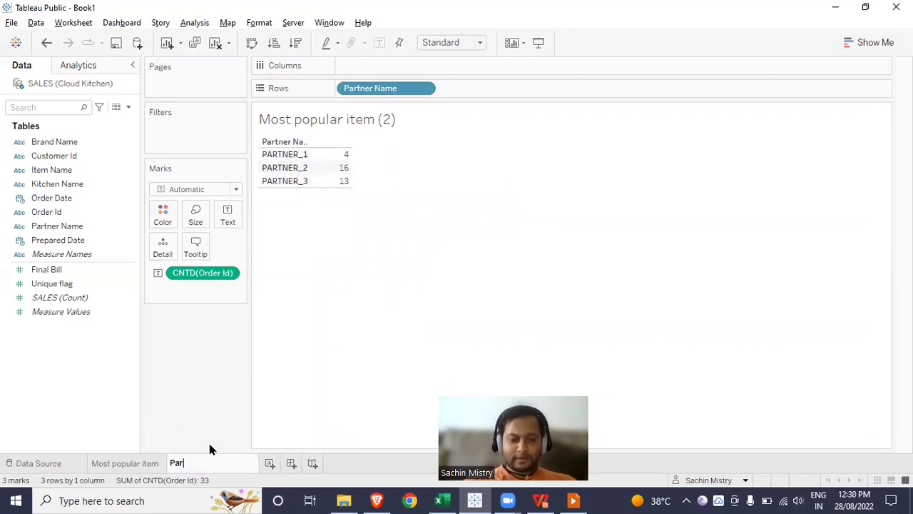
type("tner")
key("Return")
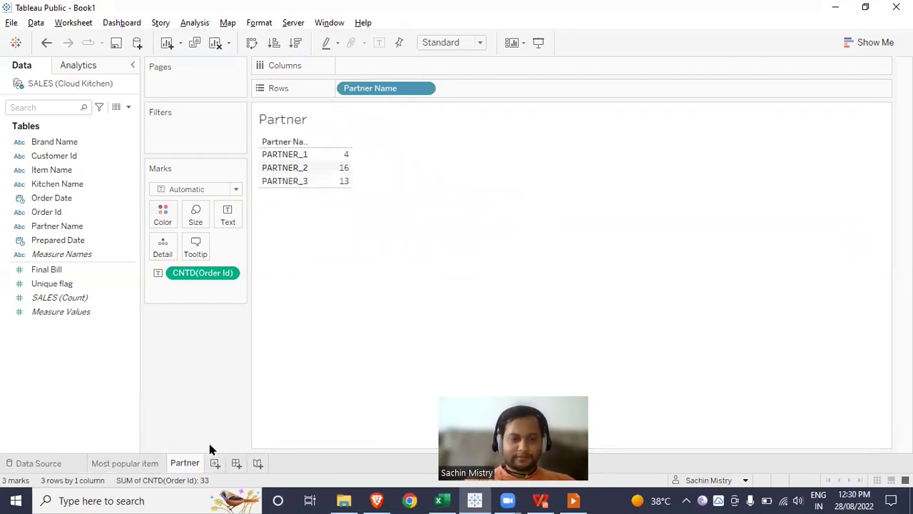
- Check the next question in the Excel workbook, return to Tableau Public and duplicate the Partner worksheet
key("alt+Tab")
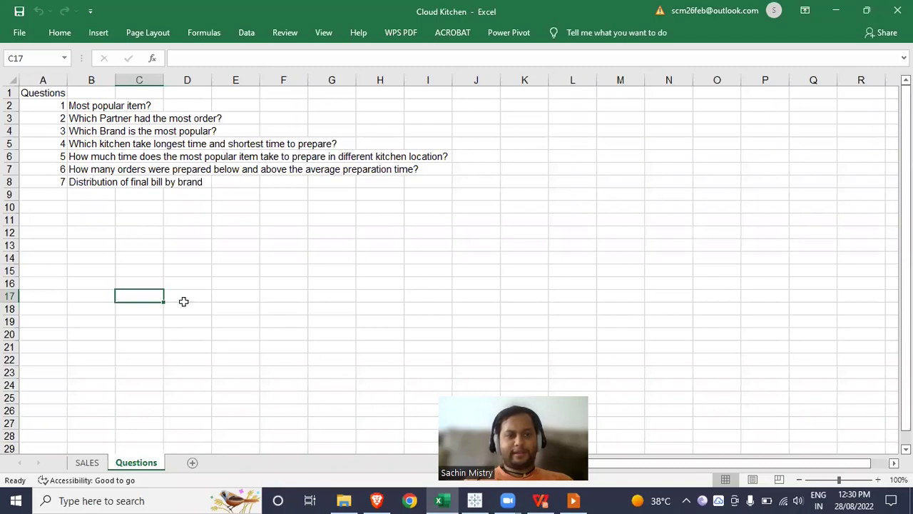
key("alt+Tab")
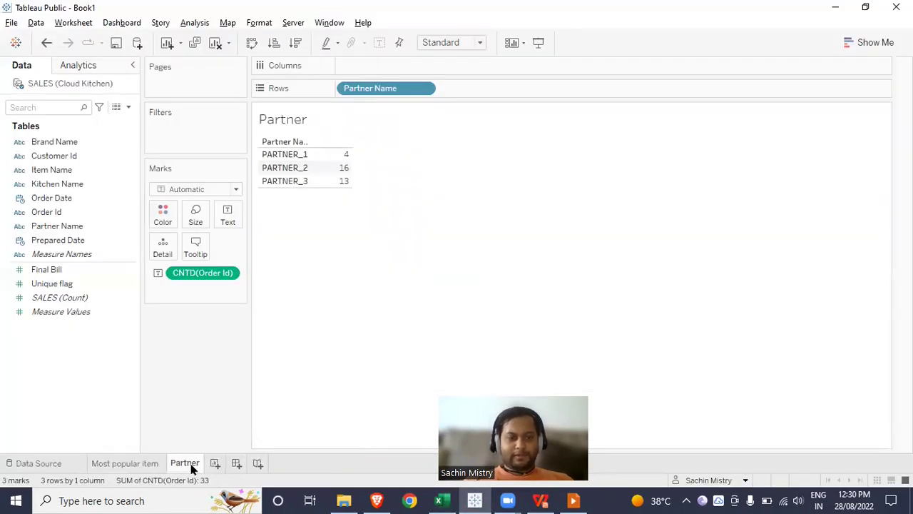
right_click(191, 468)
left_click(251, 351)
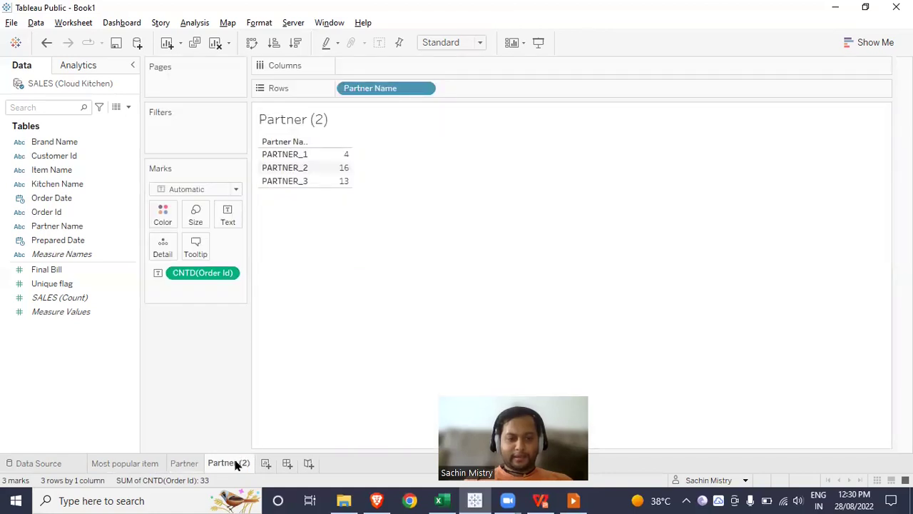
- Rename the duplicated worksheet as Brand and replace Partner Name with Brand Name on the rows
double_click(235, 464)
type("Brand")
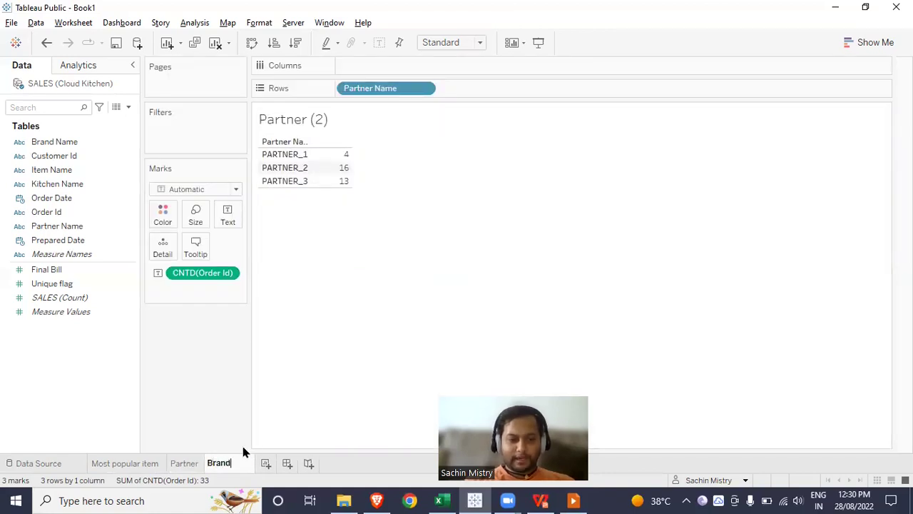
key("Return")
left_click_drag(75, 145, 382, 90)
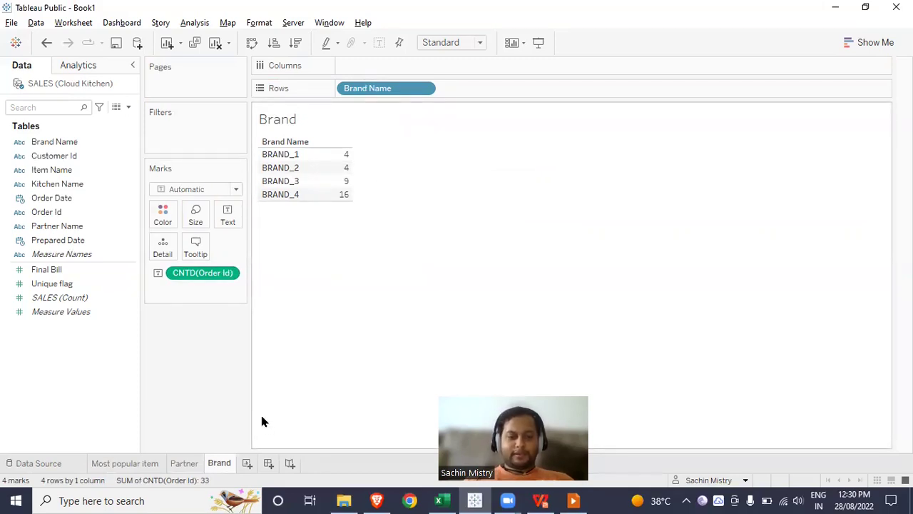
- Check the fourth question in the Excel workbook, return to Tableau Public and add a new blank worksheet
key("alt+Tab")
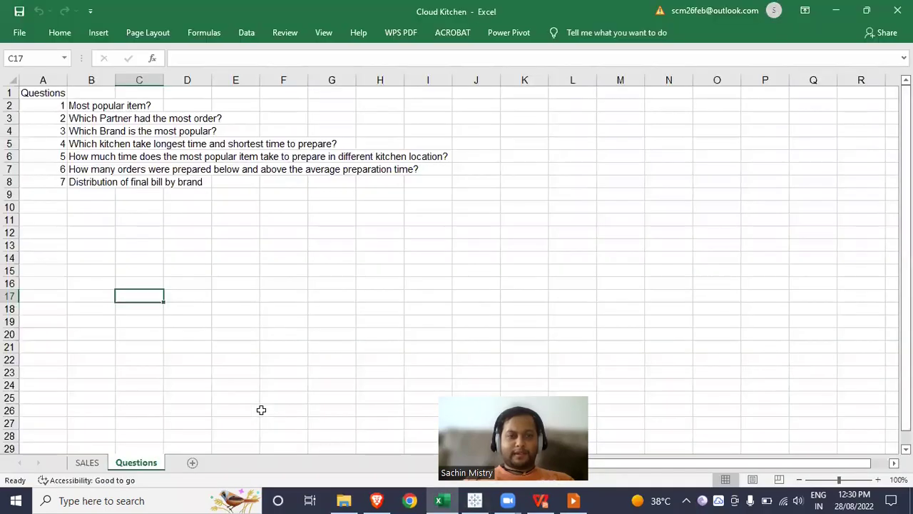
left_click(82, 145)
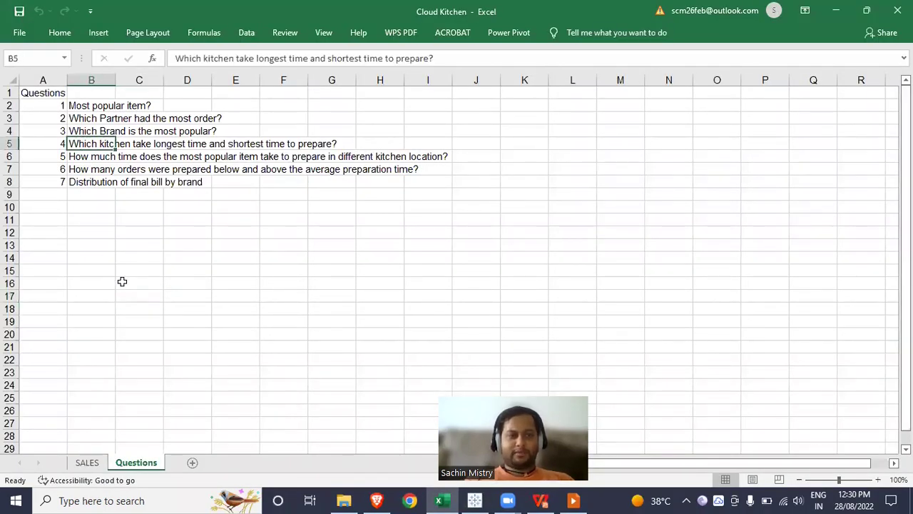
key("alt+Tab")
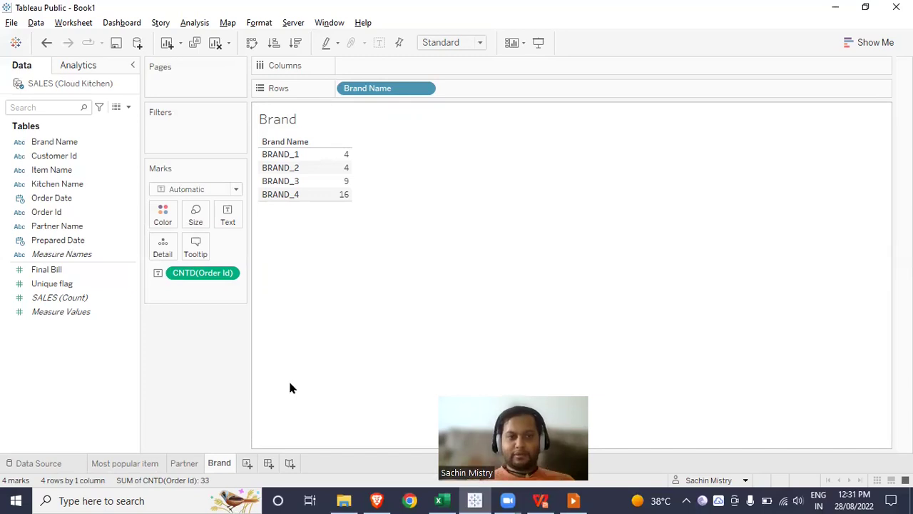
left_click(248, 465)
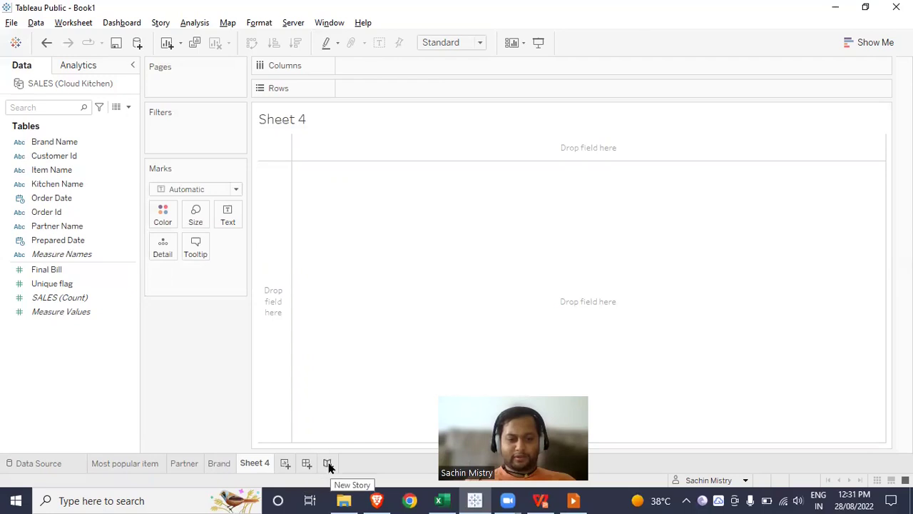
mouse_move(261, 467)
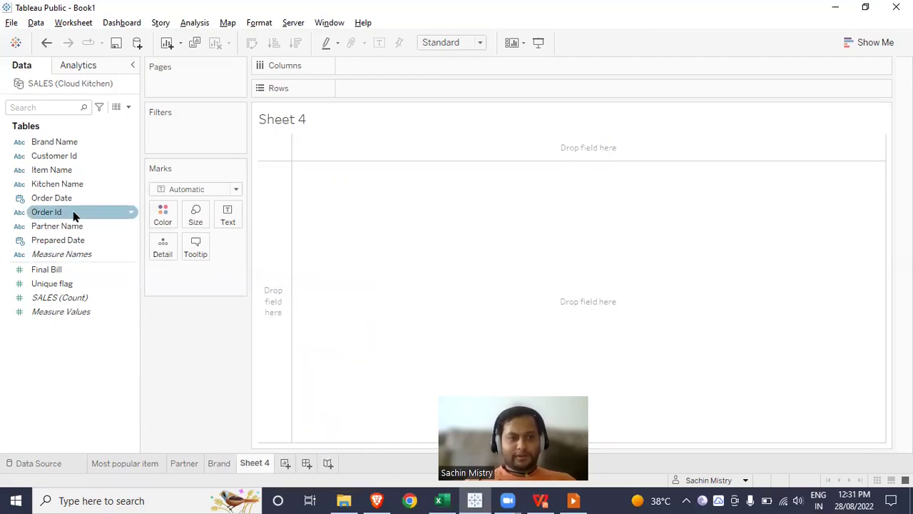
- Place Order Id and Order Date on the rows, with Order Date as a discrete exact date
left_click_drag(75, 214, 400, 95)
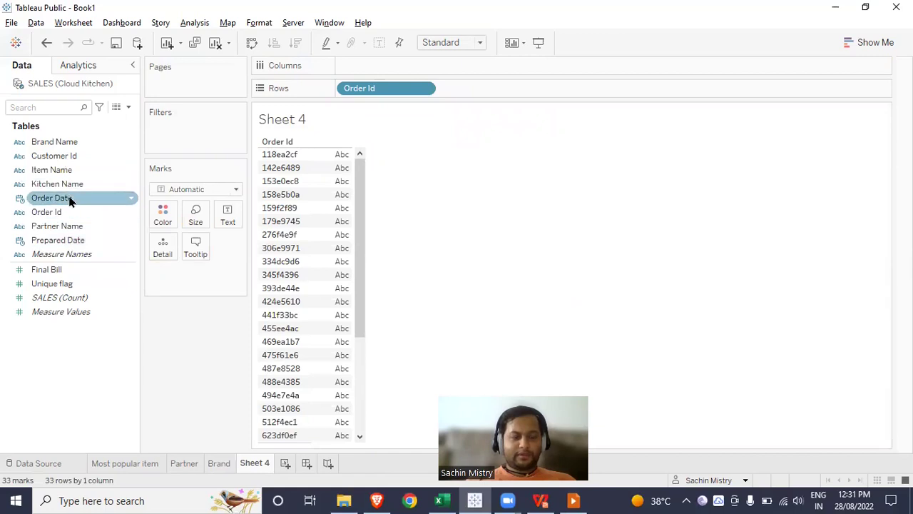
left_click_drag(69, 202, 501, 94)
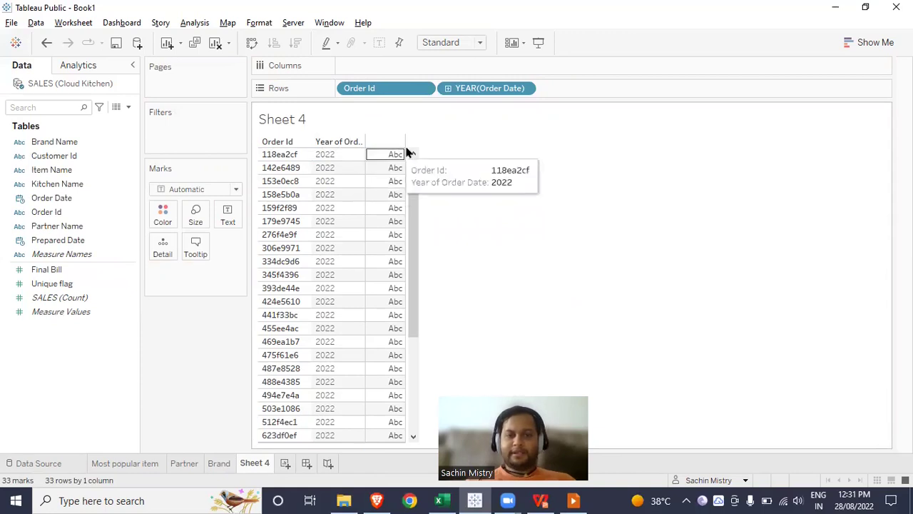
left_click(467, 94)
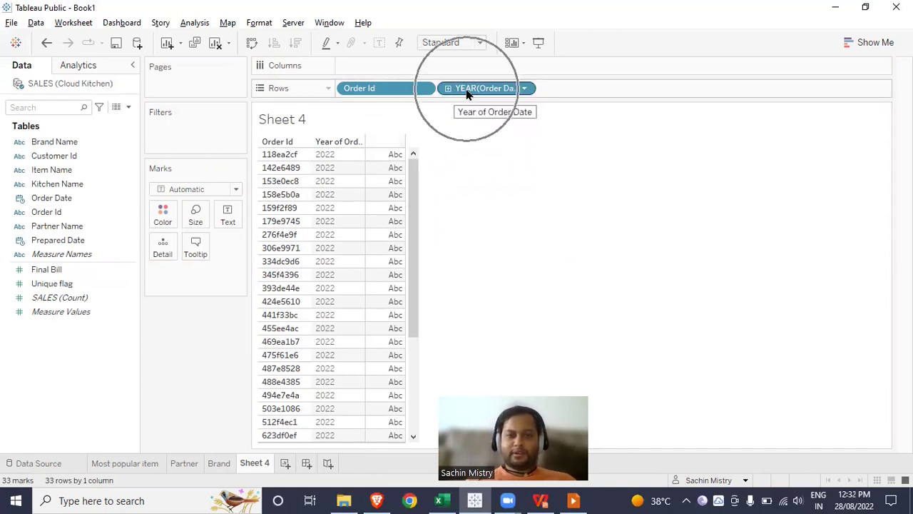
left_click(523, 90)
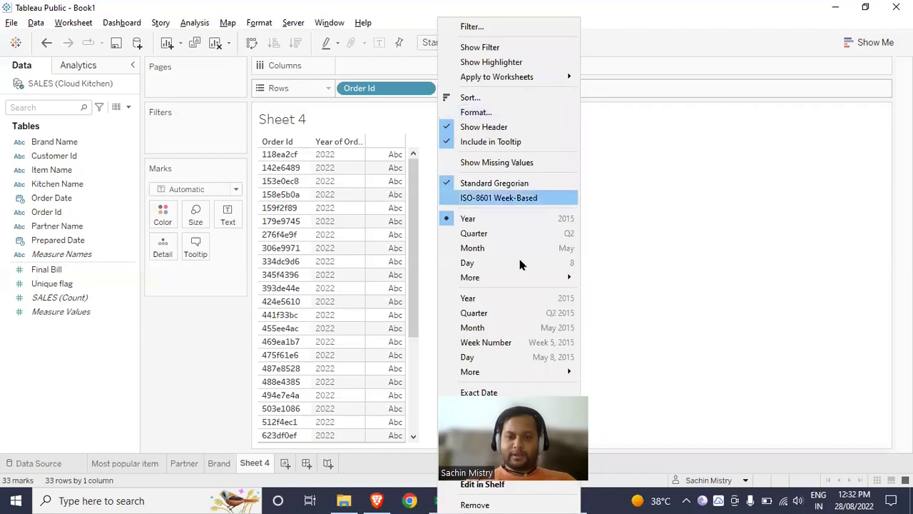
left_click(487, 392)
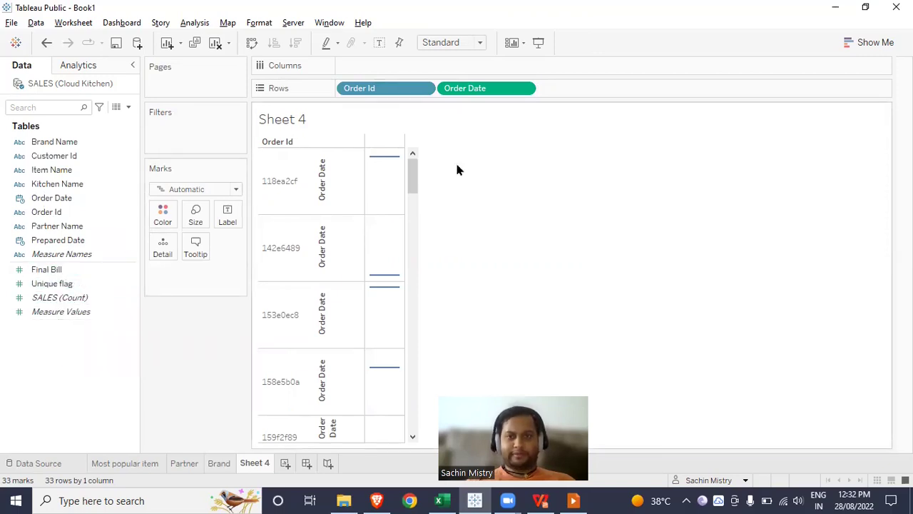
left_click(524, 89)
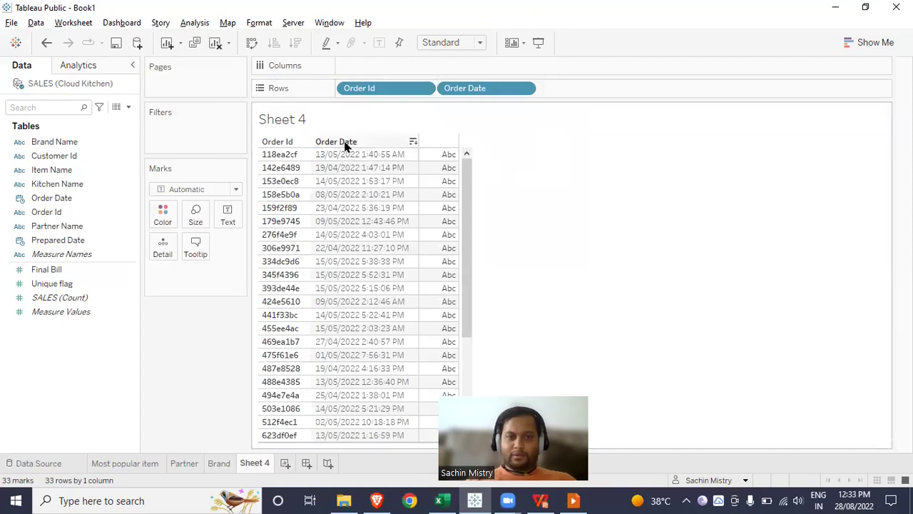
double_click(473, 89)
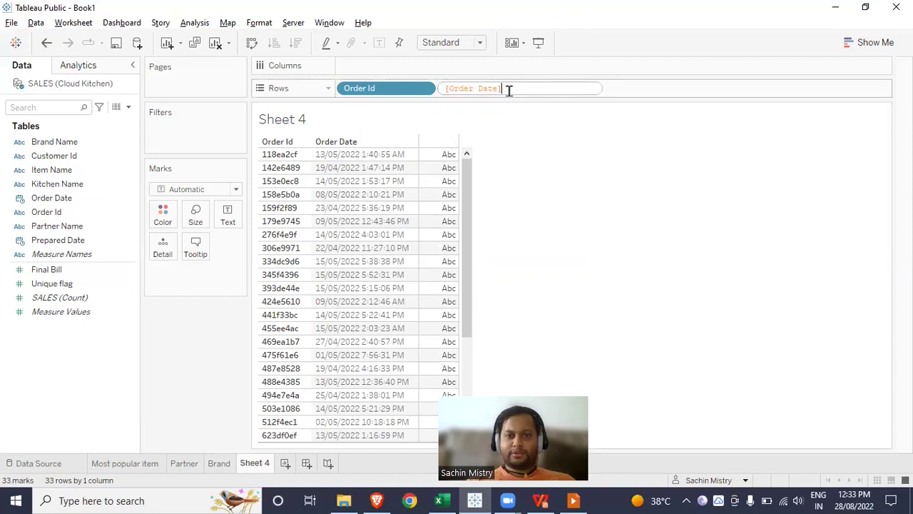
key("Return")
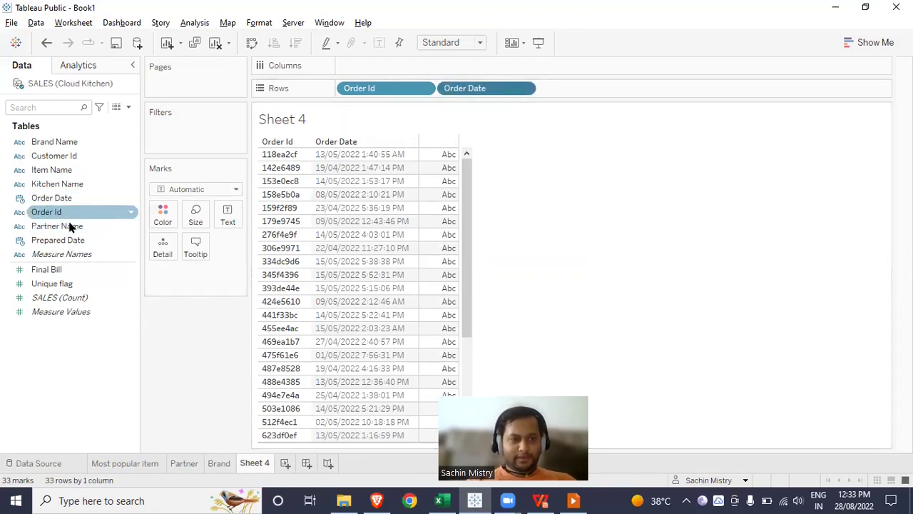
- Add Prepared Date to the rows after Order Date and reduce its expression to [Prepared Date] without the year date part
left_click_drag(69, 243, 595, 88)
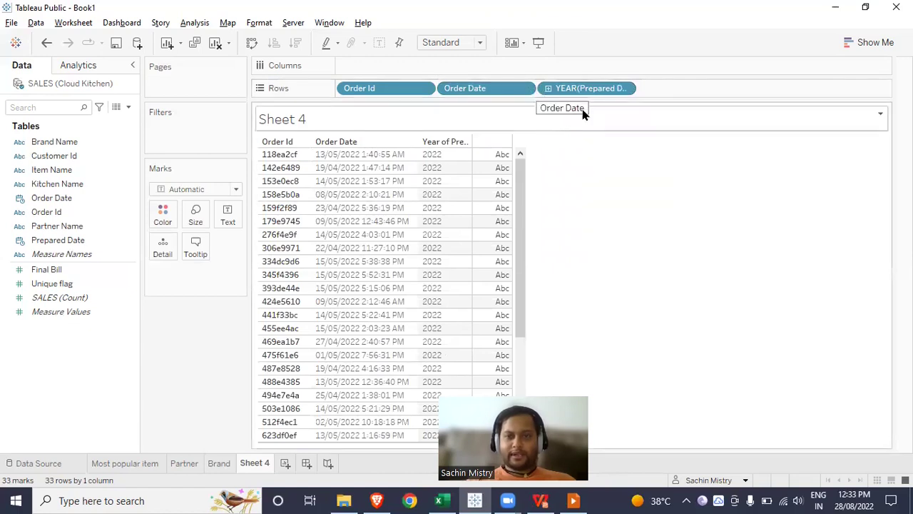
double_click(581, 88)
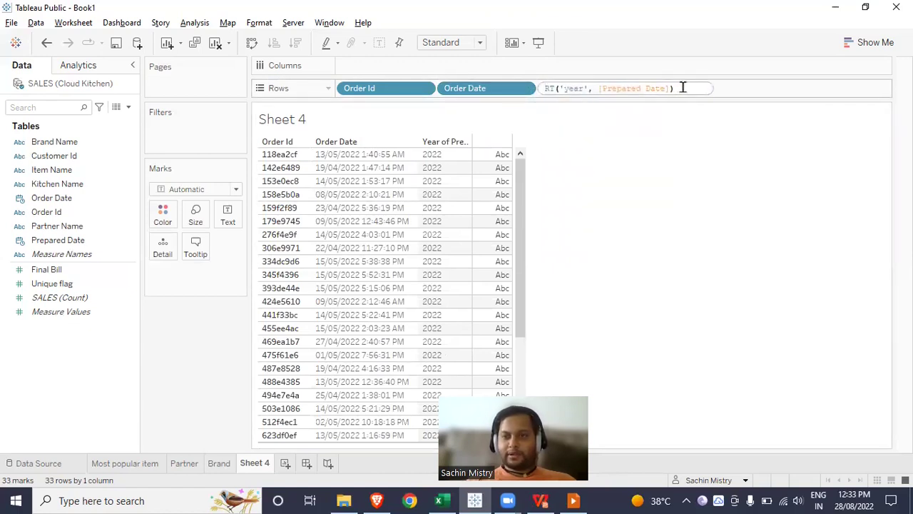
key("BackSpace")
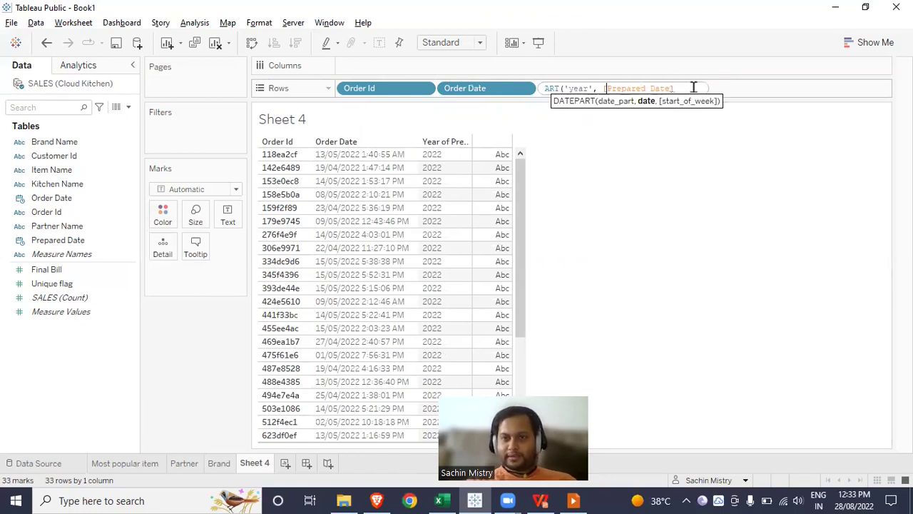
key("shift+Home")
key("BackSpace")
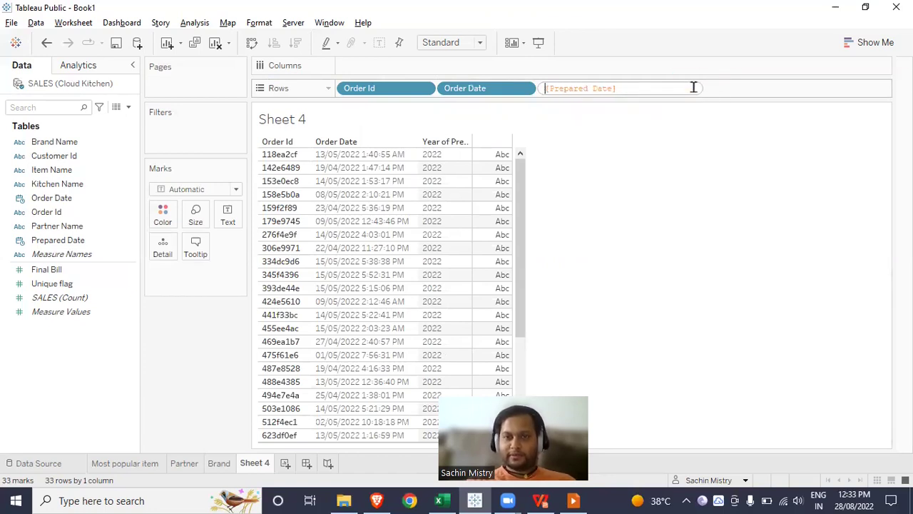
key("Return")
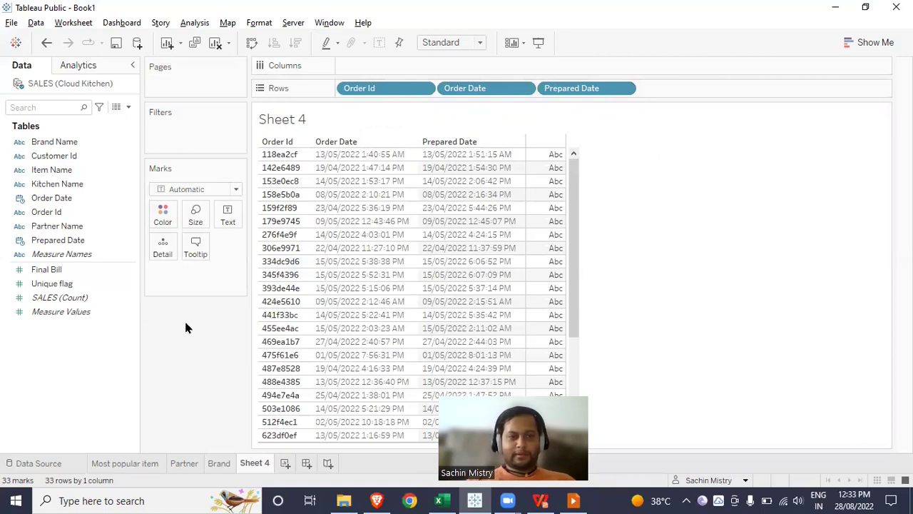
- Create a calculated field named Time to prepare the order
left_click(128, 109)
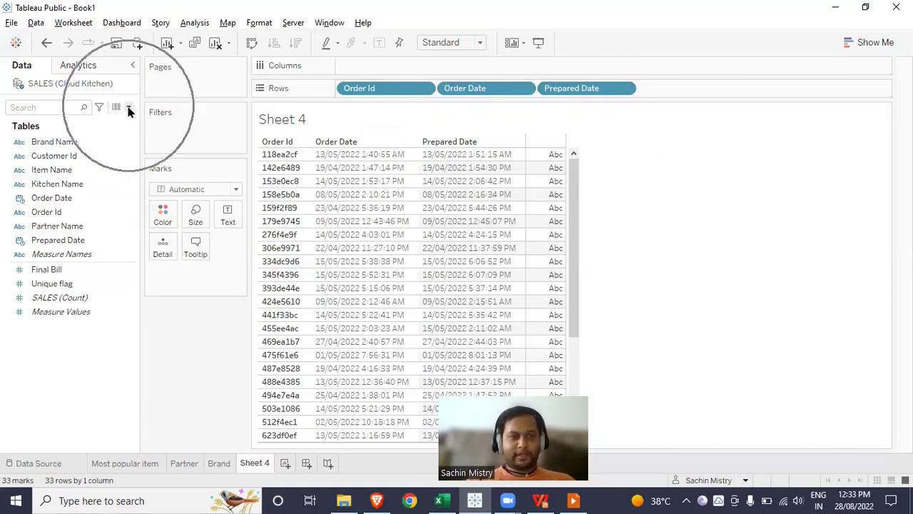
left_click(128, 108)
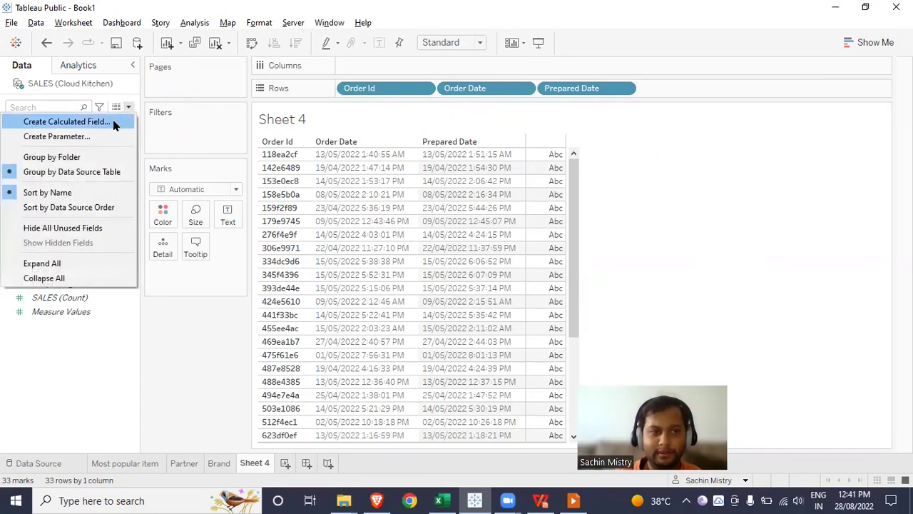
left_click(113, 122)
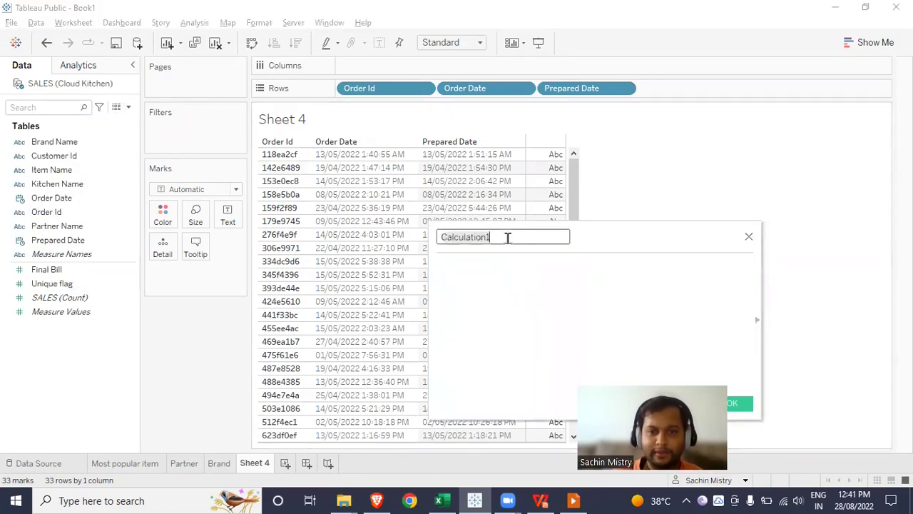
type("Time ")
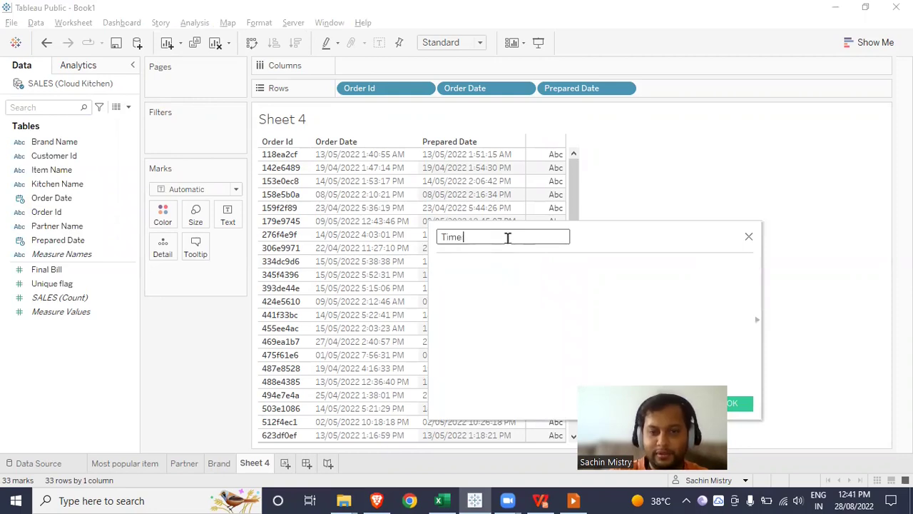
type("to prepare")
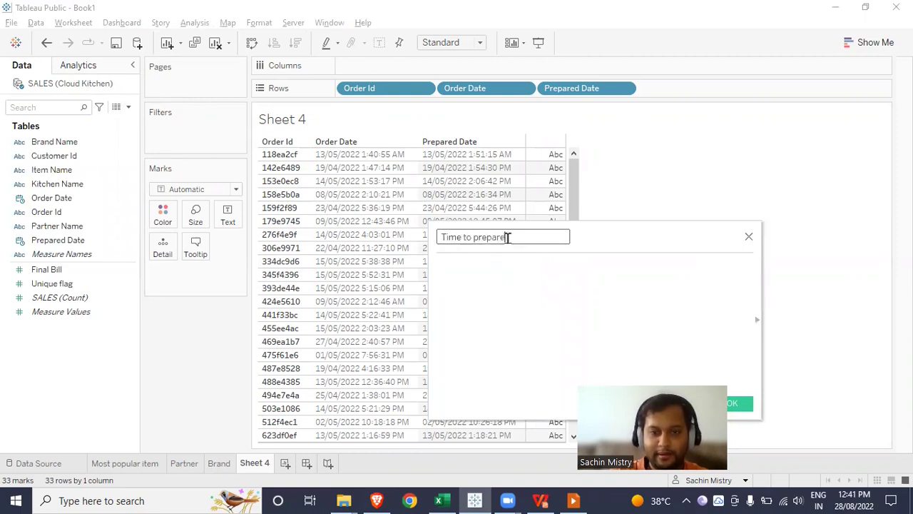
type(" the order")
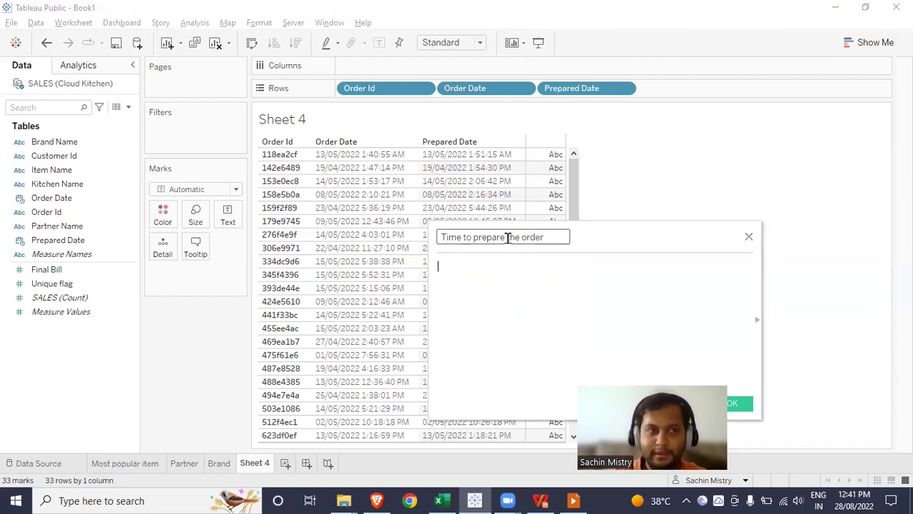
- Begin the formula with a FIXED level-of-detail expression on [Order Id], followed by a colon and a new line
type("fi")
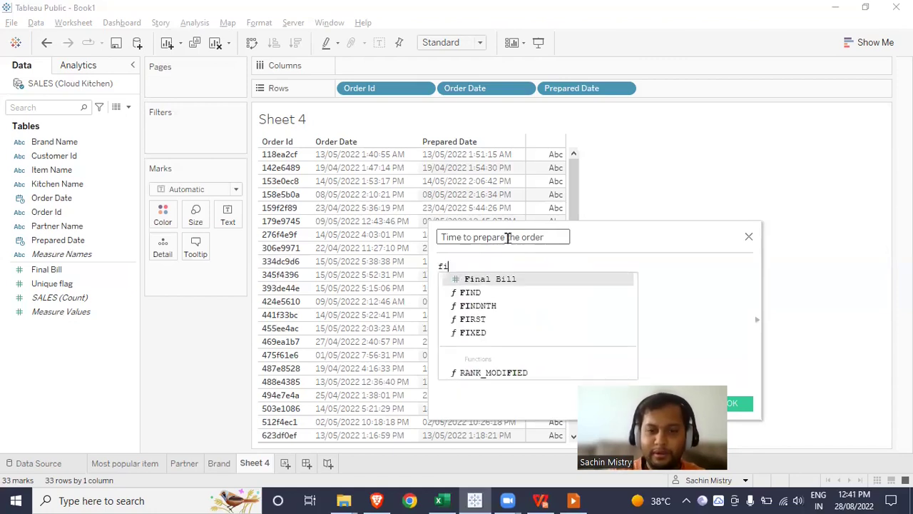
type("x")
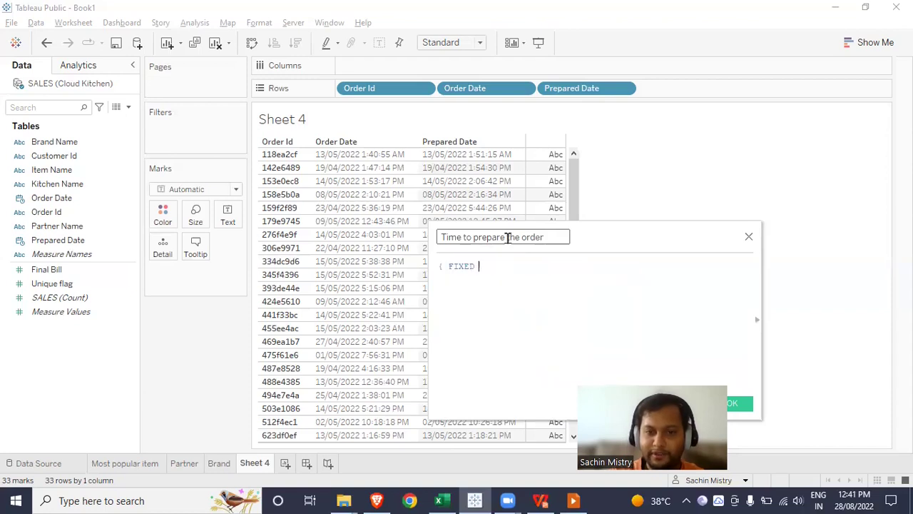
type(",")
key("BackSpace")
type("ord")
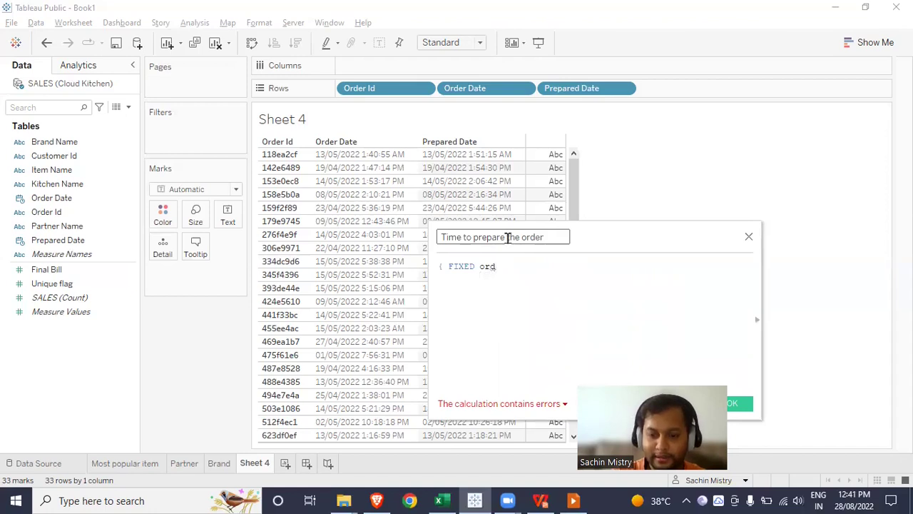
type("er")
key("Down")
key("Return")
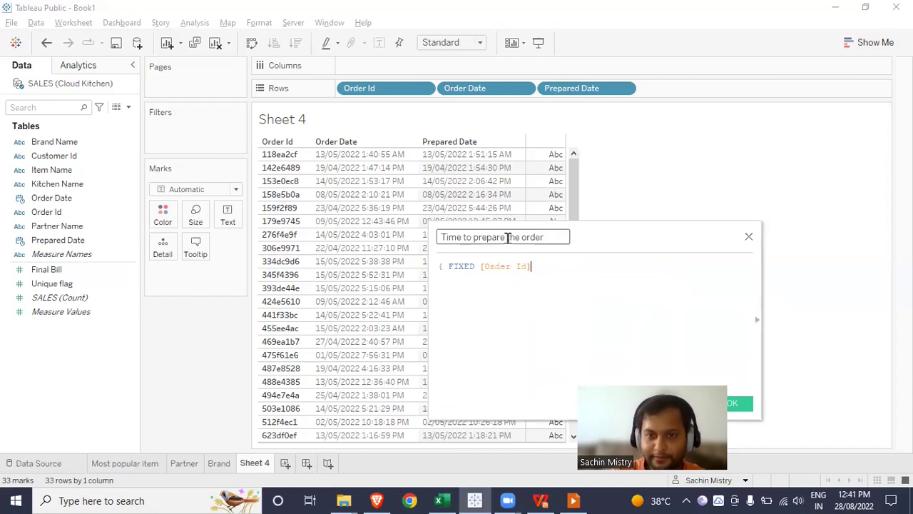
type(":")
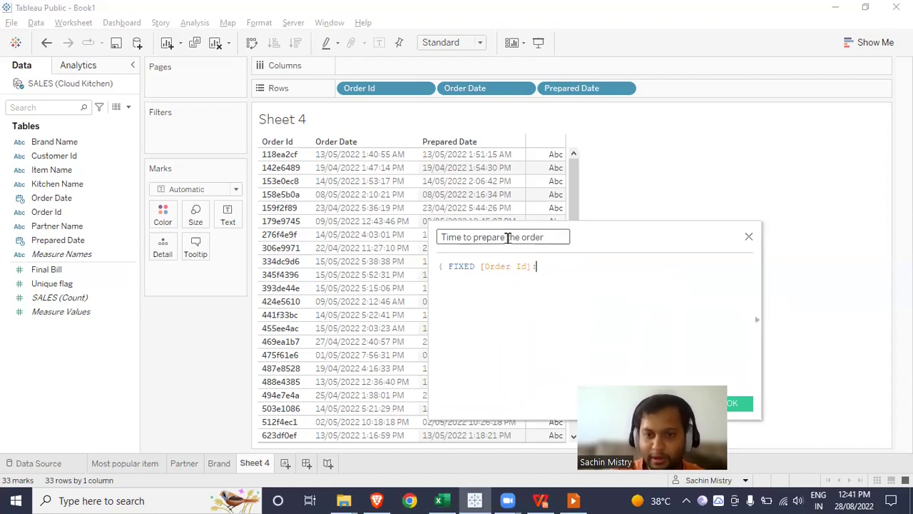
key("Return")
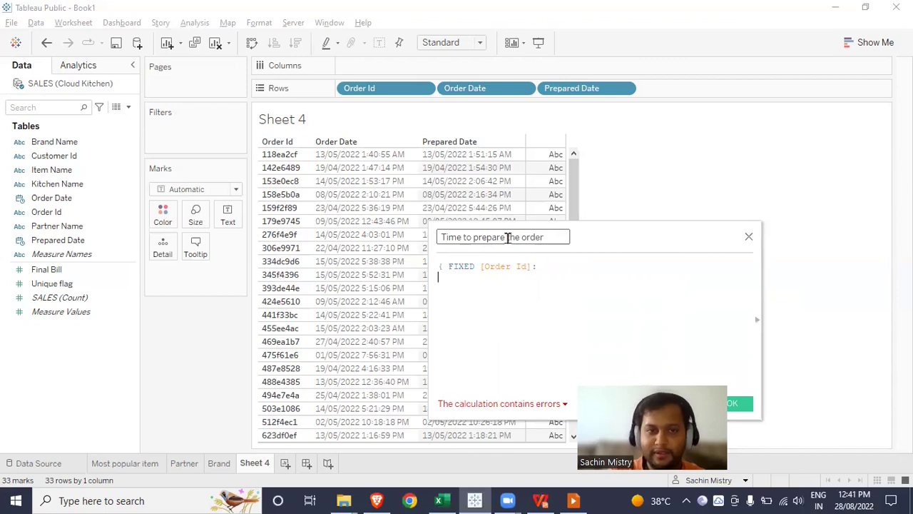
- Complete the expression with MAX([Prepared Date]-[Order Date]) and a closing brace, and save the calculated field
type("max")
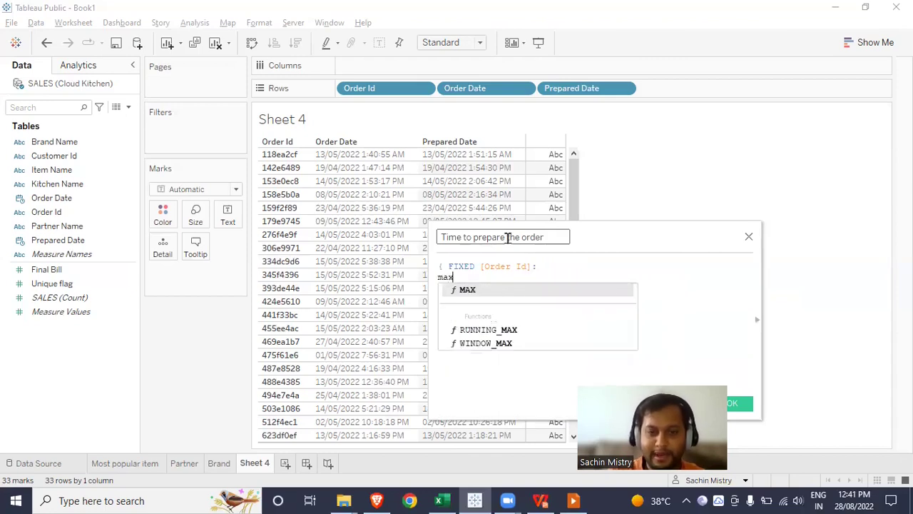
key("Return")
type("prep")
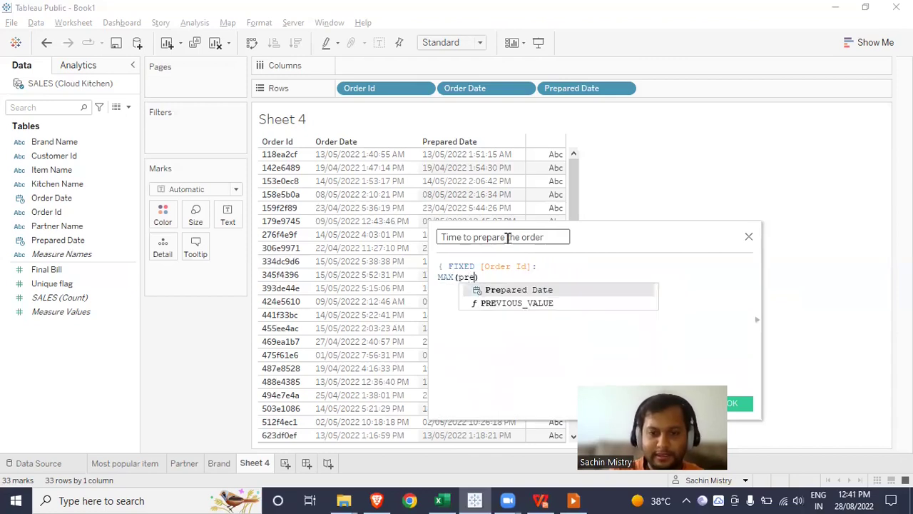
key("BackSpace")
key("Return")
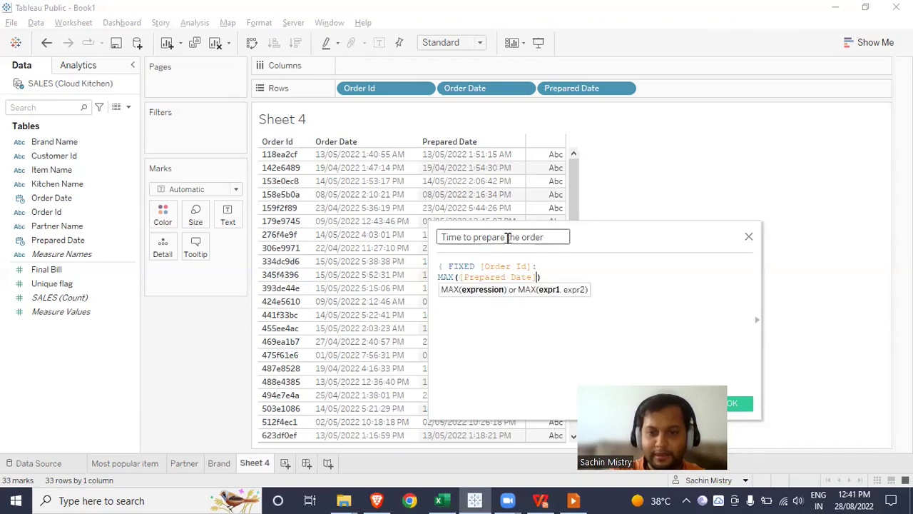
type("-ord")
key("Return")
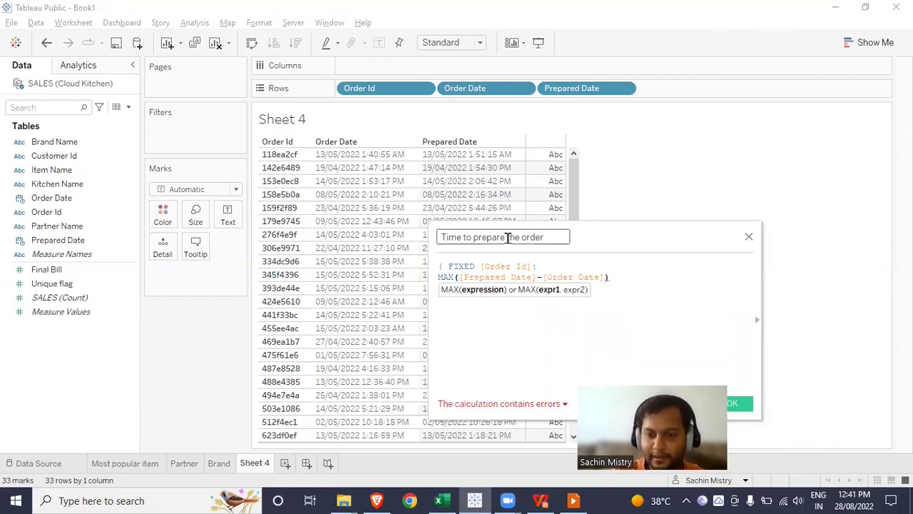
type(")")
key("Return")
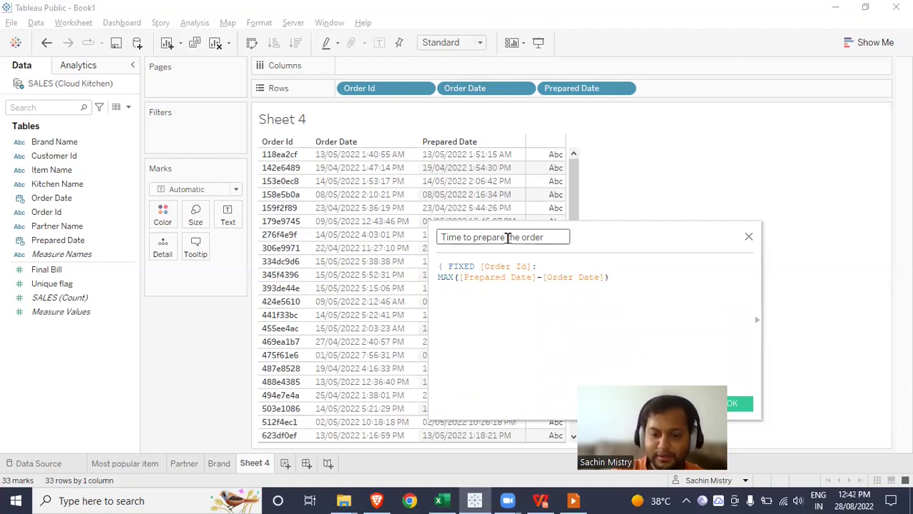
type("}")
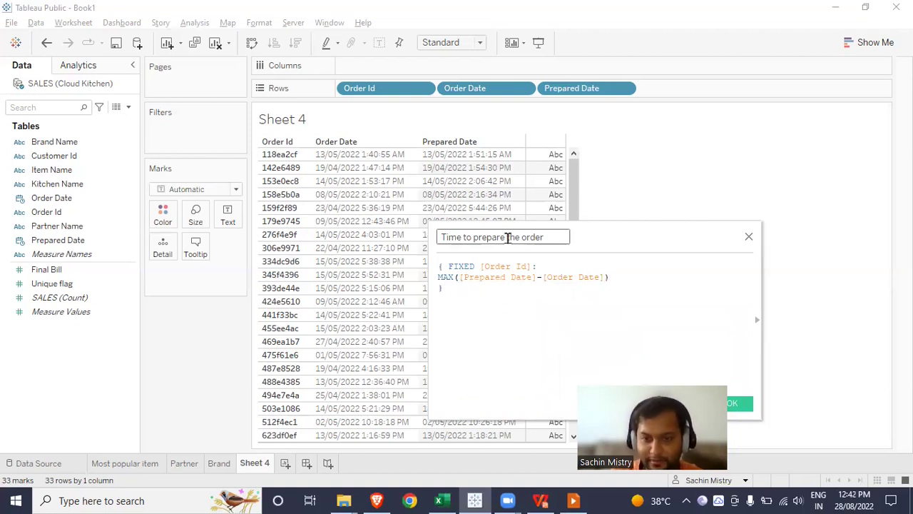
left_click_drag(595, 238, 604, 116)
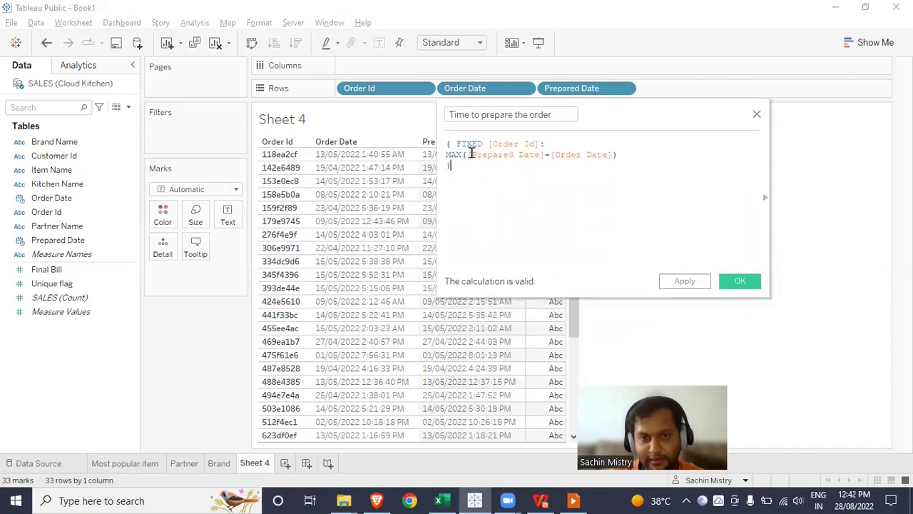
left_click(738, 282)
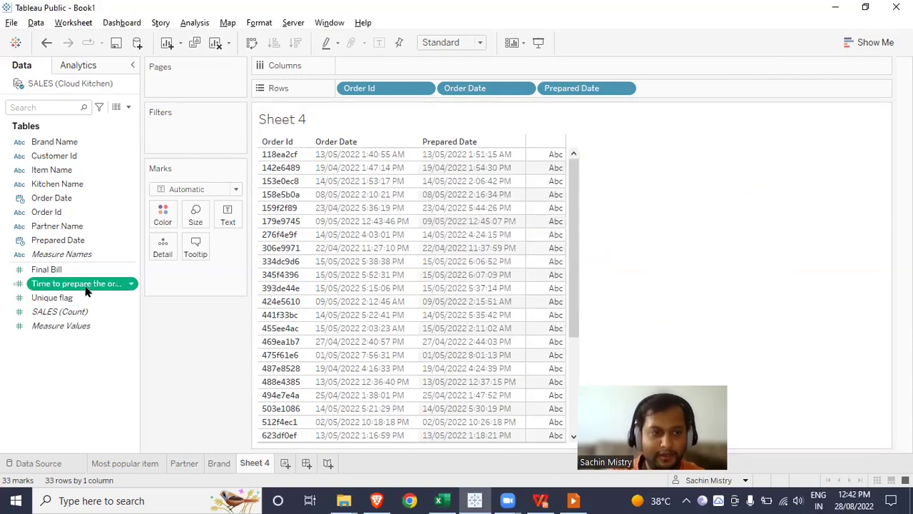
- Try Time to prepare the order as the text value for each order, and remove it from the marks again
left_click_drag(85, 289, 221, 218)
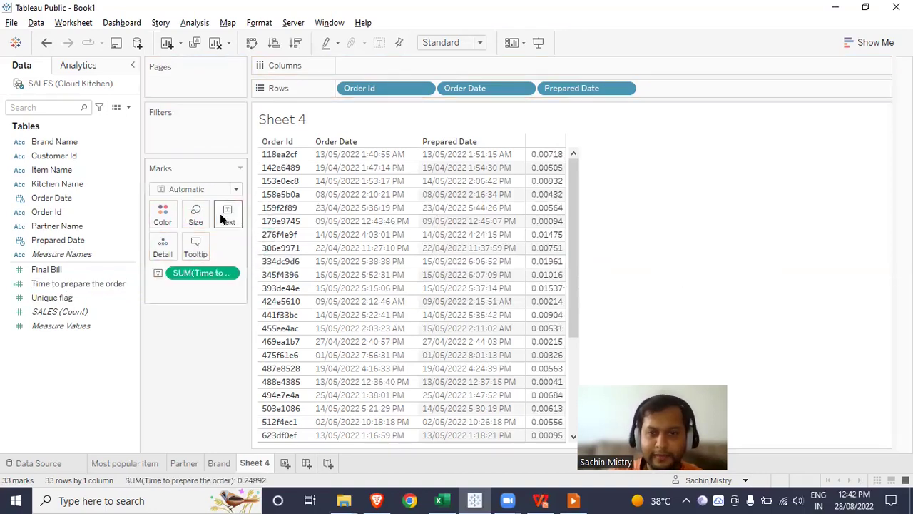
mouse_move(542, 154)
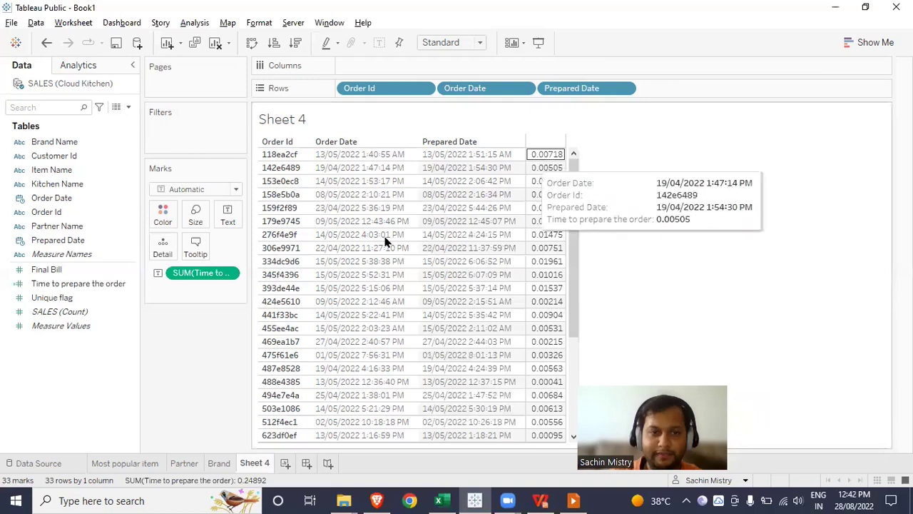
left_click_drag(214, 275, 214, 347)
- Append *24*60 to the Time to prepare the order calculation and show the field as text for each order
right_click(136, 287)
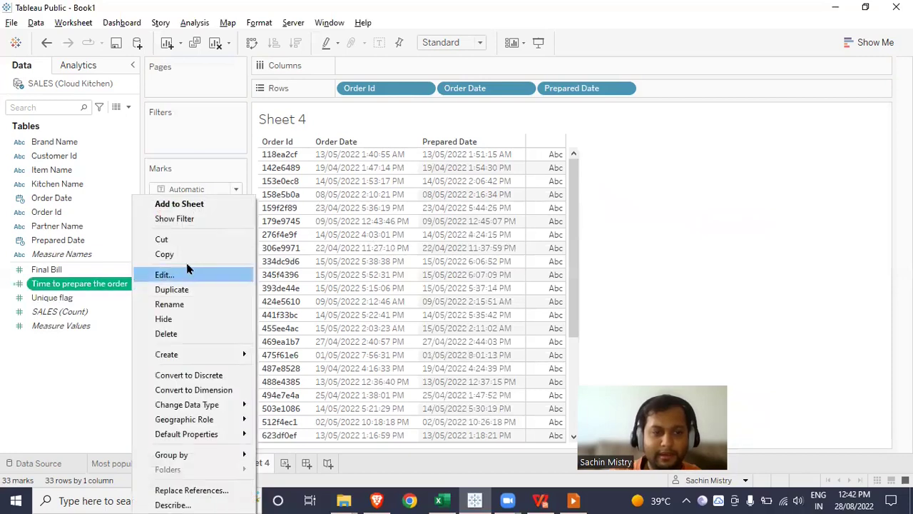
left_click(187, 274)
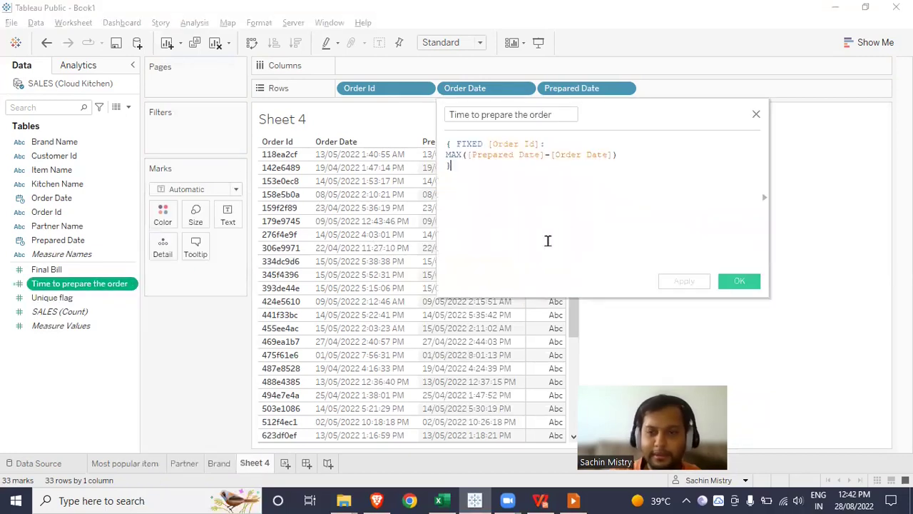
key("Return")
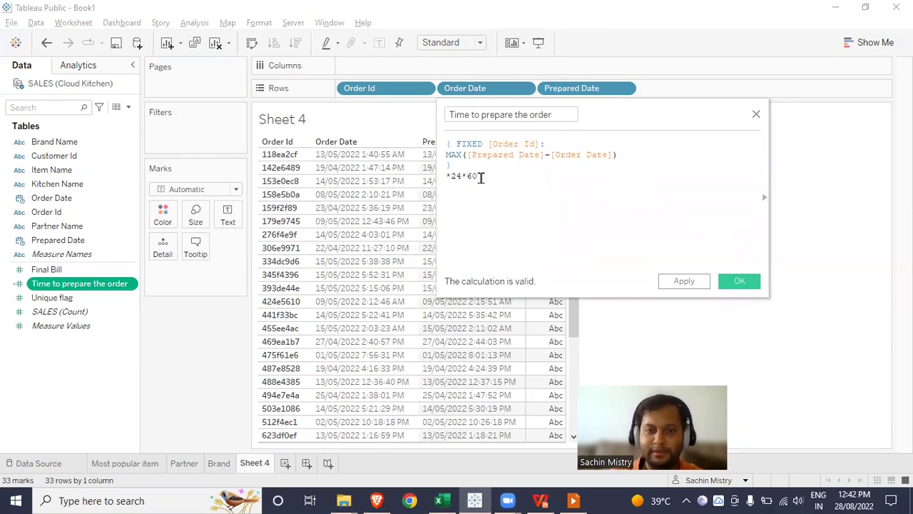
left_click(737, 281)
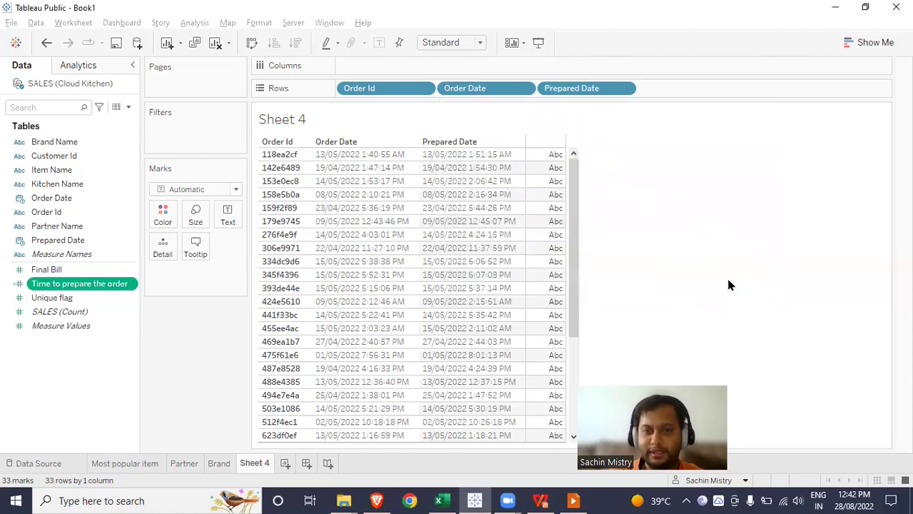
left_click_drag(102, 285, 228, 222)
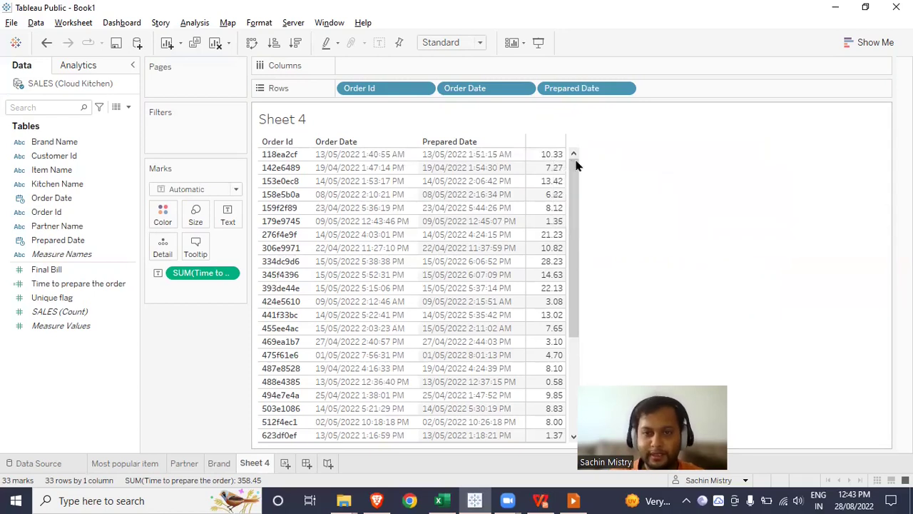
- Rename the current worksheet as Sample and duplicate it
double_click(256, 463)
type("Sample")
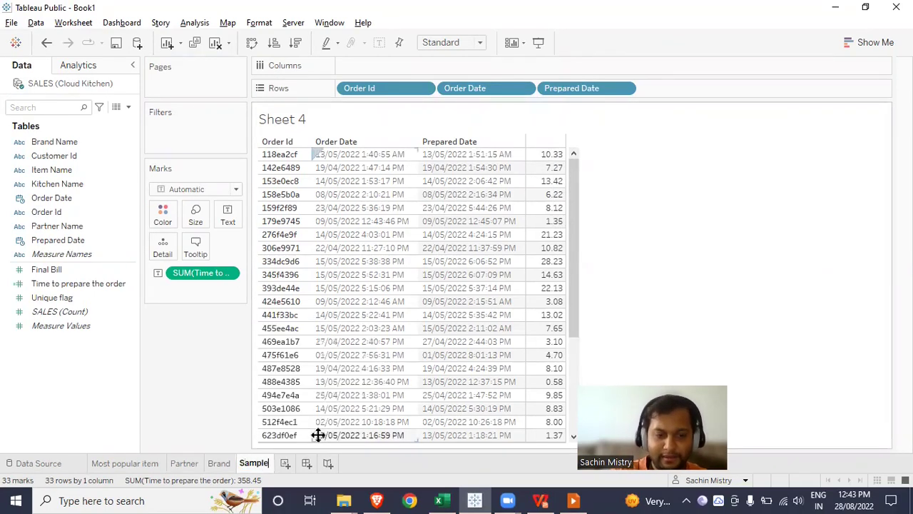
key("Return")
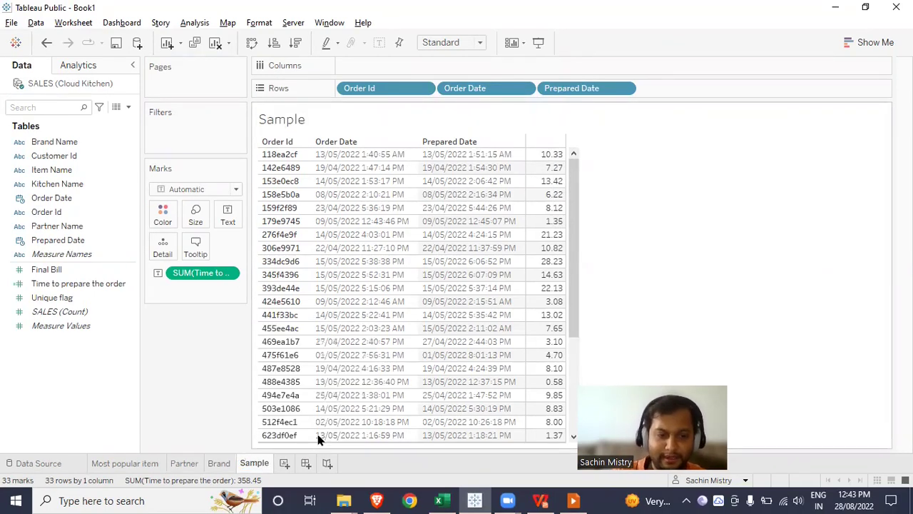
right_click(256, 465)
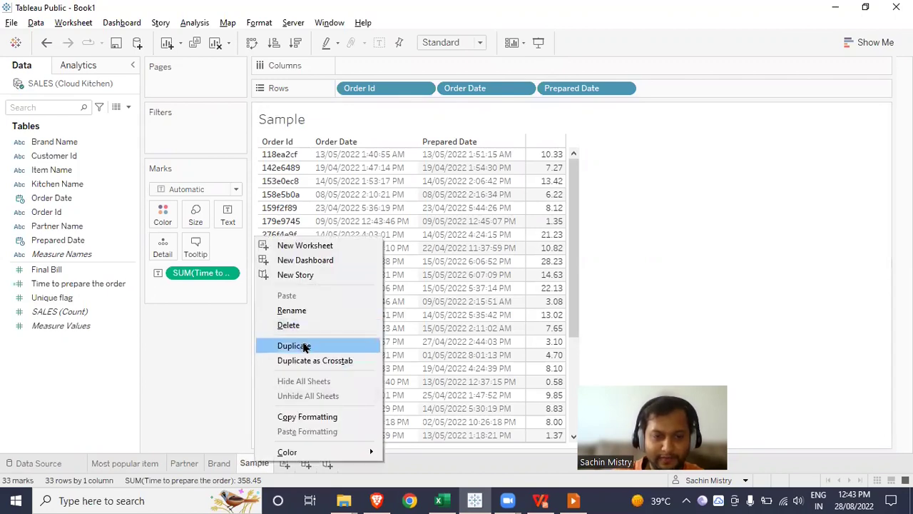
left_click(294, 346)
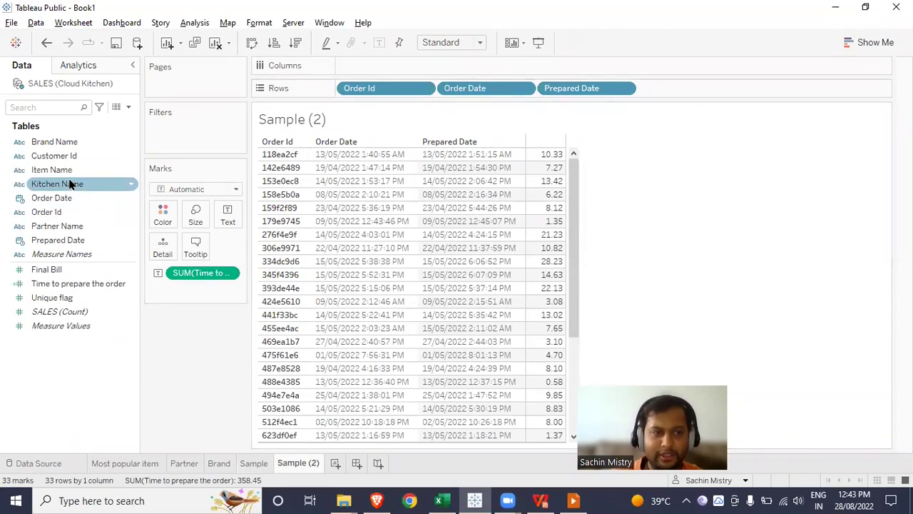
- In the duplicated worksheet, put Kitchen Name on the rows and remove Order Id, Order Date and Prepared Date
left_click_drag(70, 185, 382, 88)
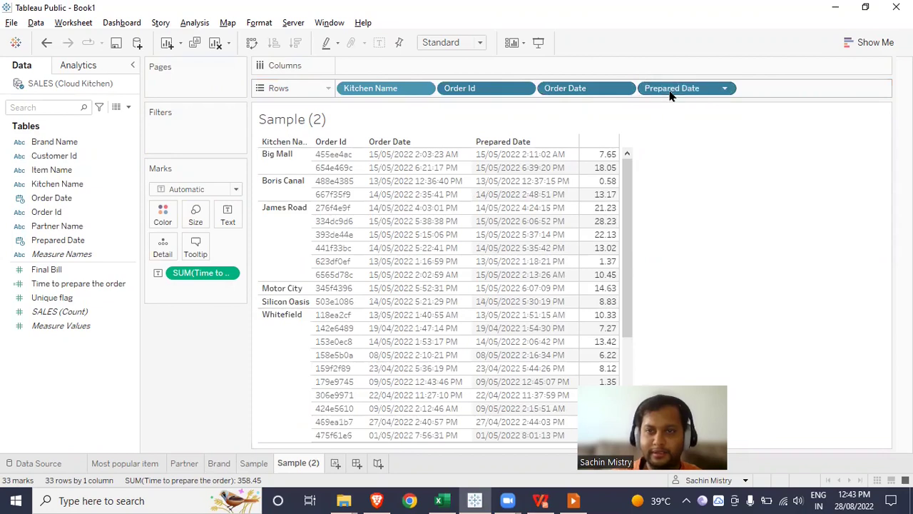
left_click_drag(662, 92, 774, 179)
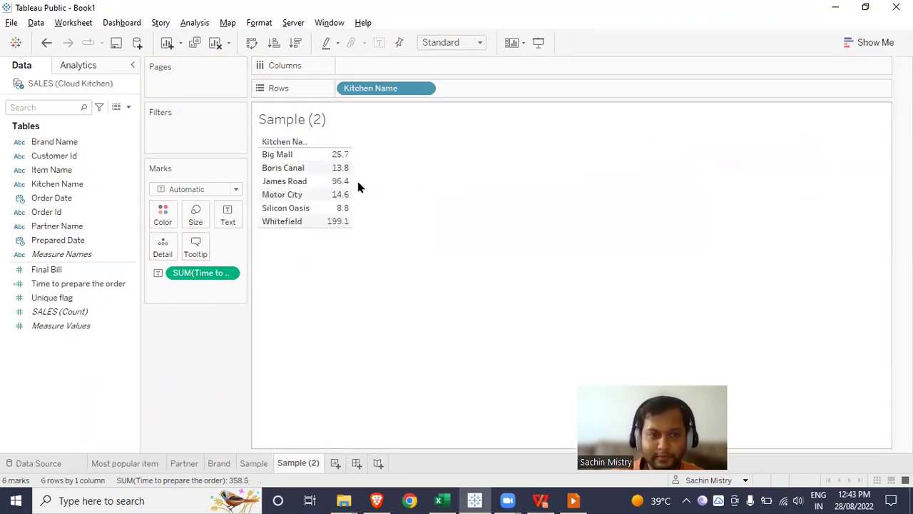
mouse_move(341, 162)
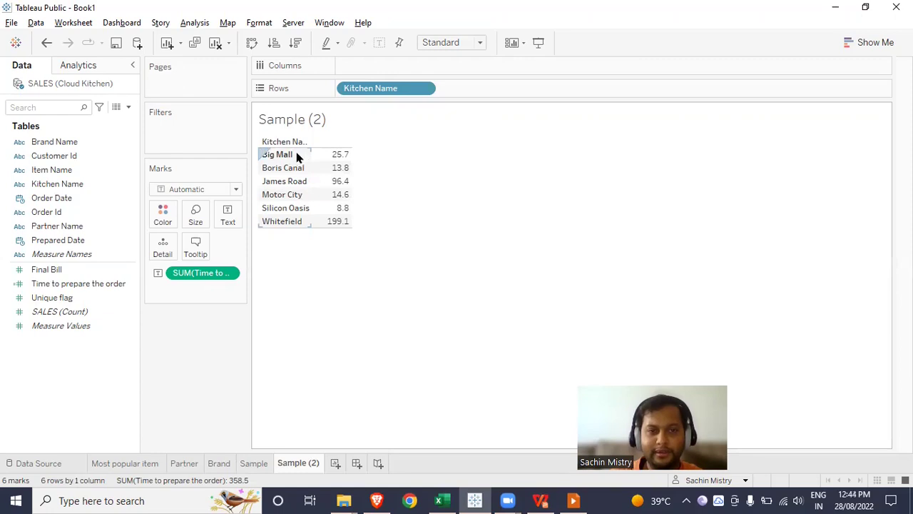
- Change the aggregation of Time to prepare the order from sum to Average
right_click(232, 273)
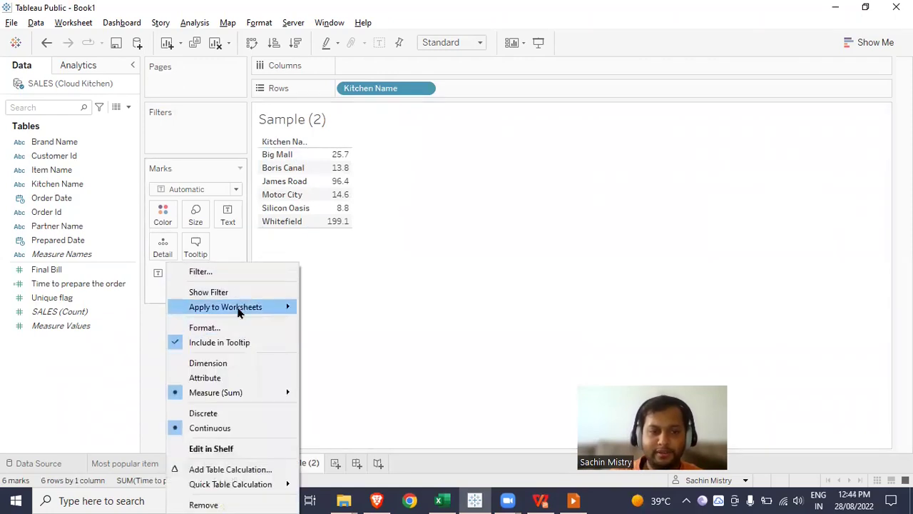
mouse_move(248, 394)
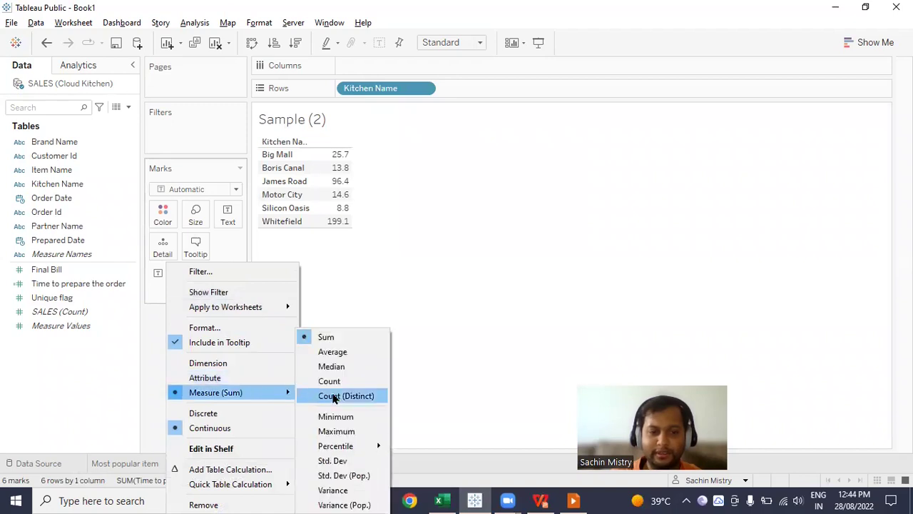
left_click(333, 352)
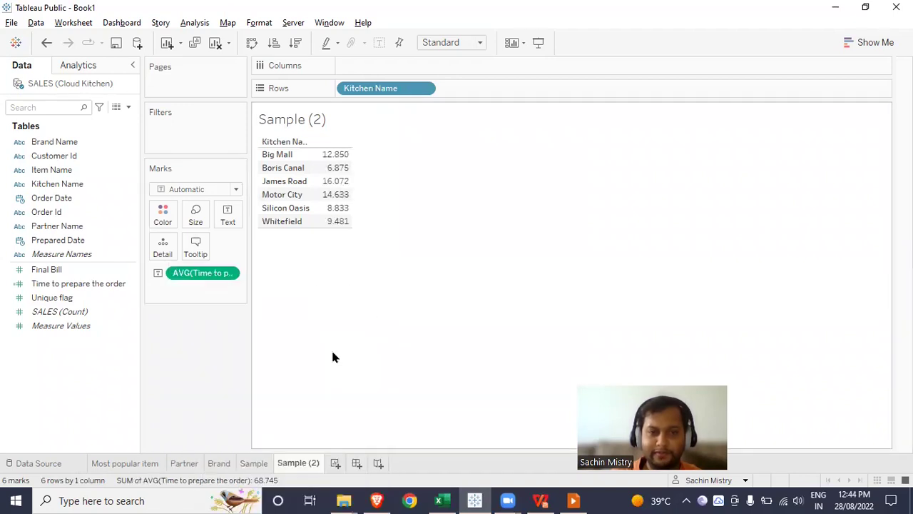
- Rename the duplicated worksheet as Kitchen
double_click(308, 463)
type("Kitchen")
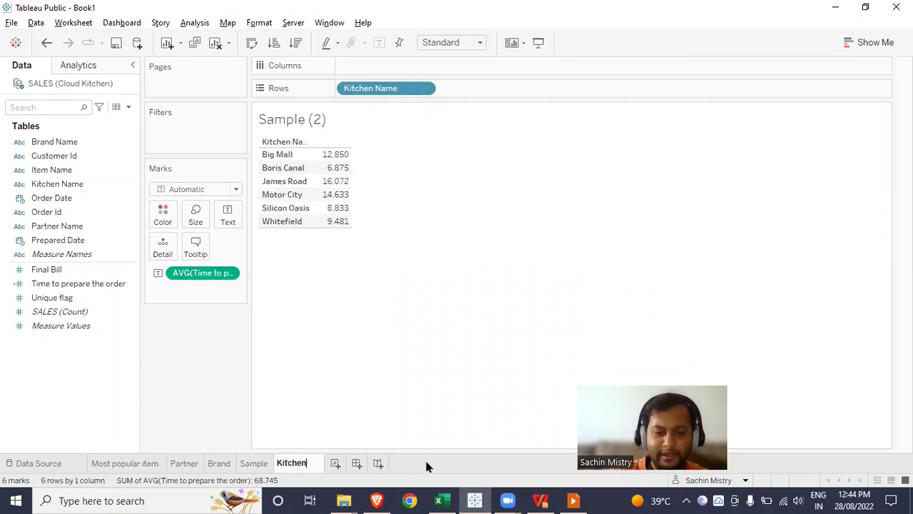
key("Return")
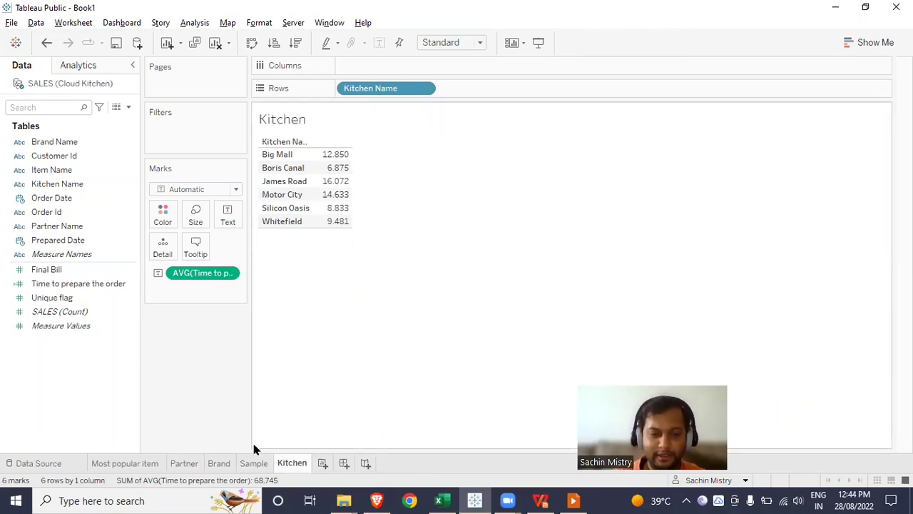
- In the Sample worksheet, add Kitchen Name to the rows before Order Id and inspect the Big Mall preparation times
left_click(255, 463)
left_click_drag(57, 183, 340, 93)
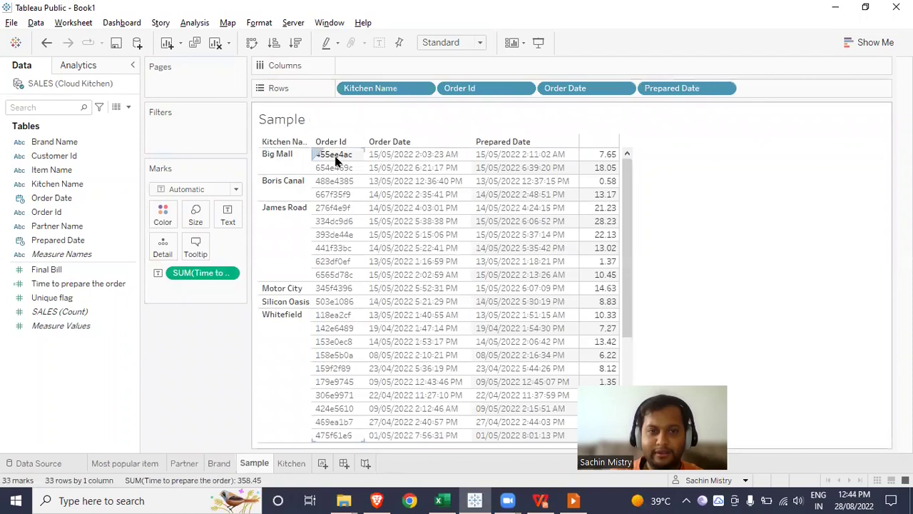
mouse_move(599, 156)
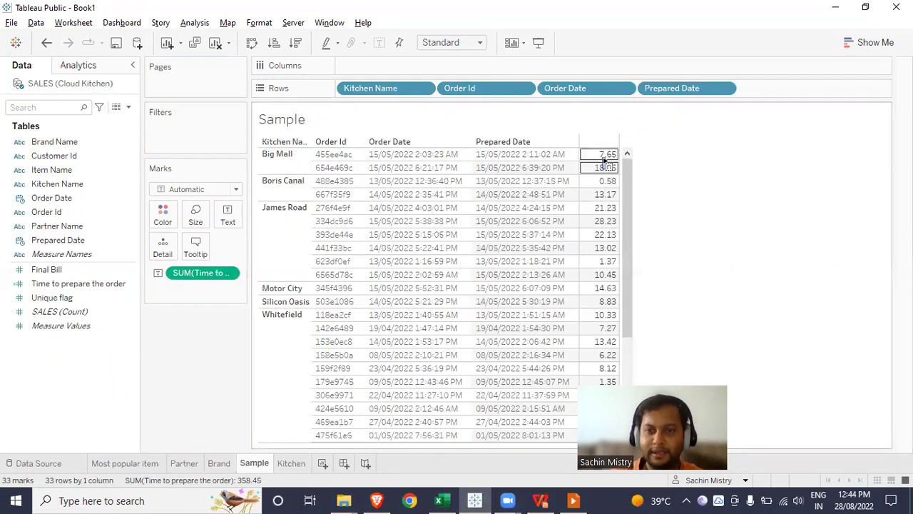
- Check the combined preparation time of the two Big Mall orders, and return to the Kitchen worksheet
left_click_drag(604, 160, 604, 164)
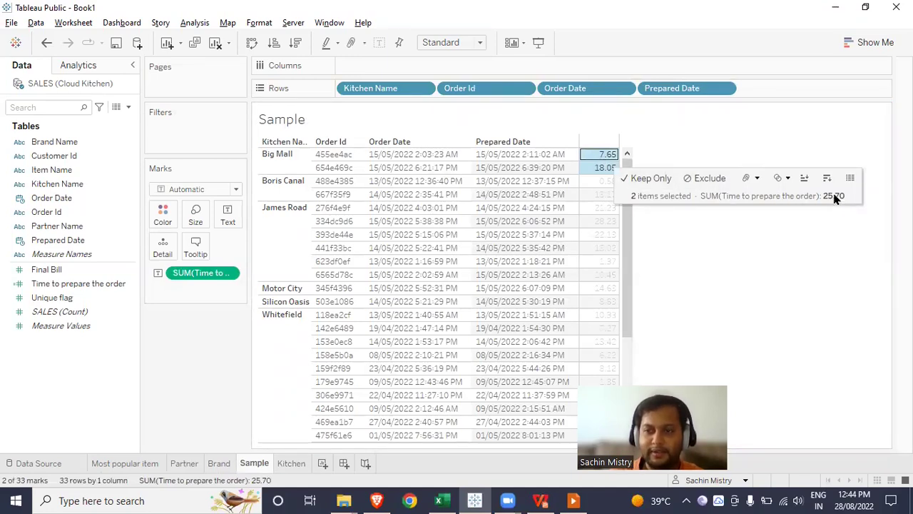
left_click(706, 271)
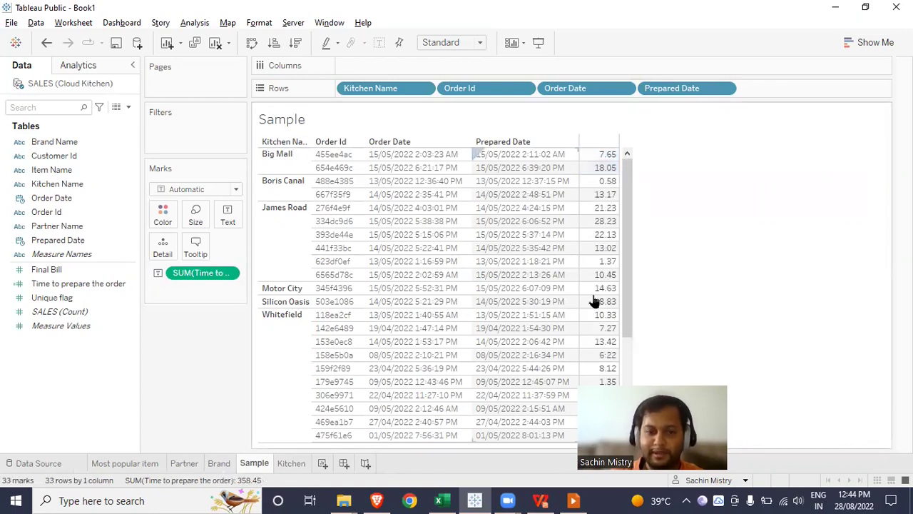
left_click(291, 464)
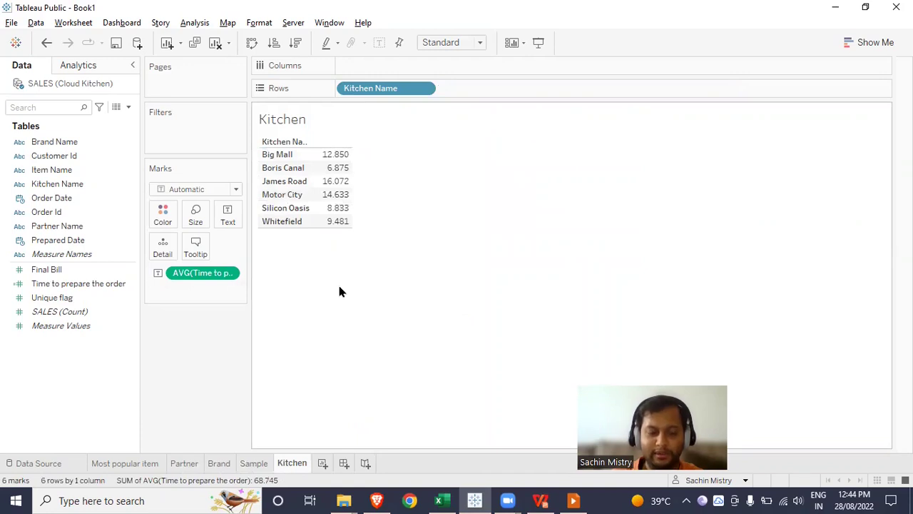
- Switch to the Cloud Kitchen workbook in Excel, read question 5 on the Questions sheet, and return to Tableau Public
key("alt+Tab")
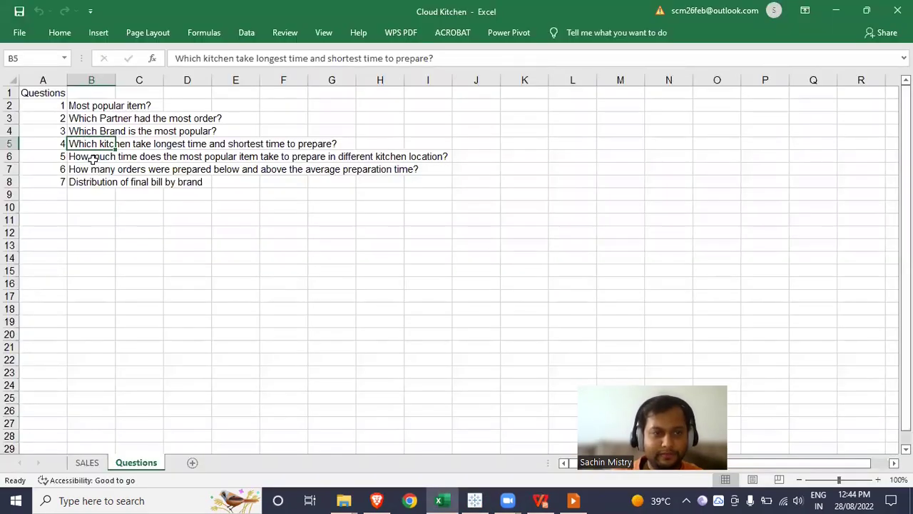
left_click(93, 158)
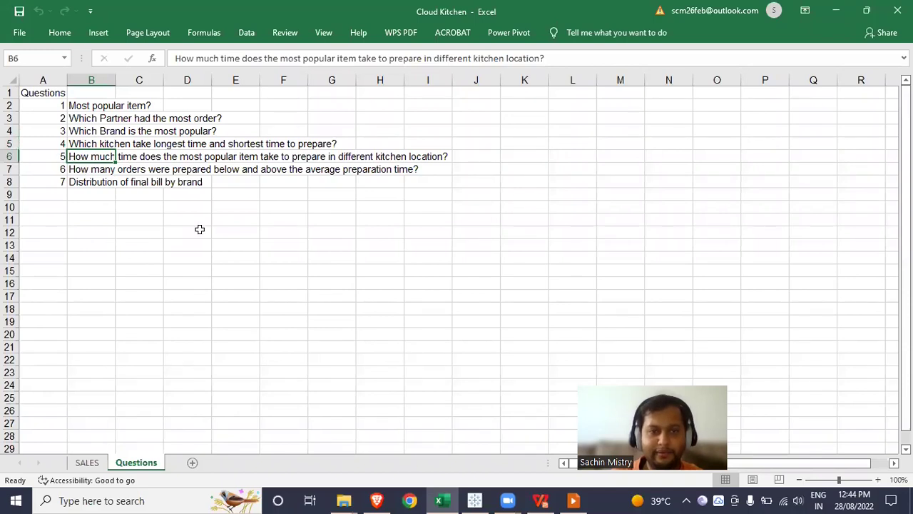
key("alt+Tab")
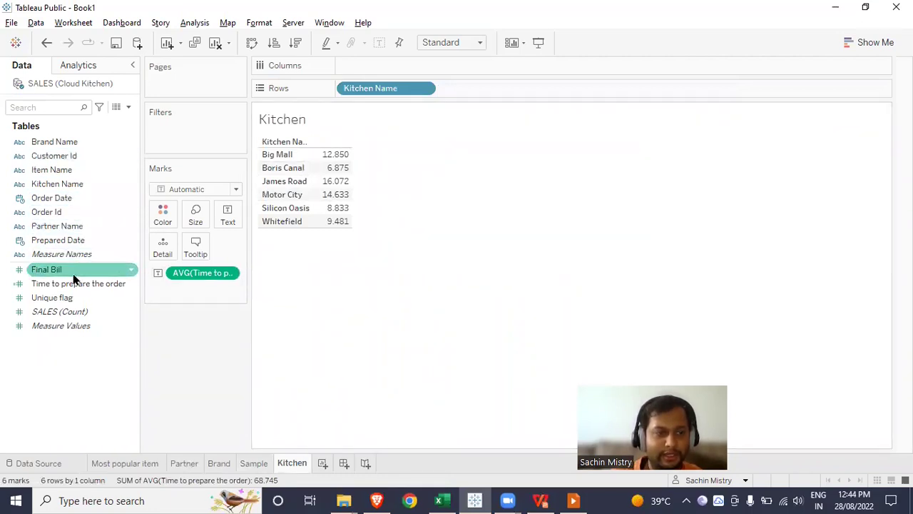
left_click_drag(57, 171, 55, 193)
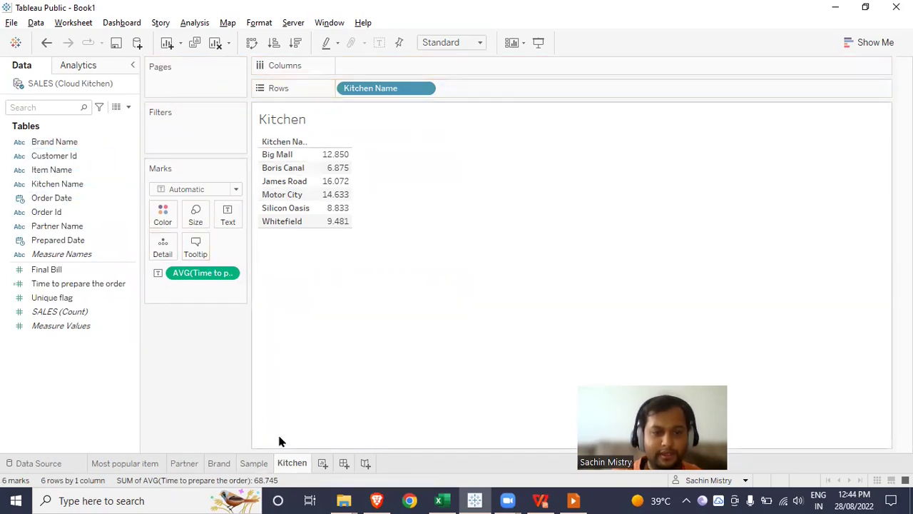
- Duplicate the Kitchen worksheet and rename the copy as Kitchen - Popular item
right_click(297, 463)
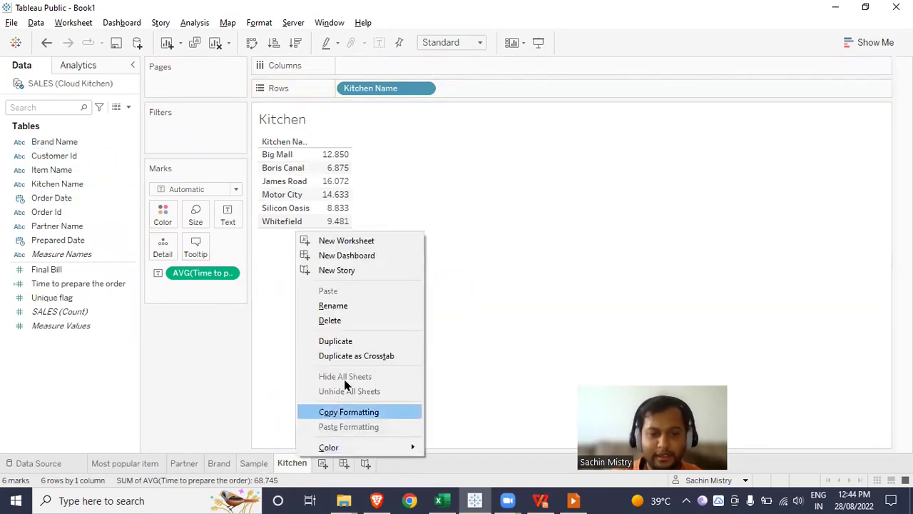
left_click(335, 341)
double_click(347, 464)
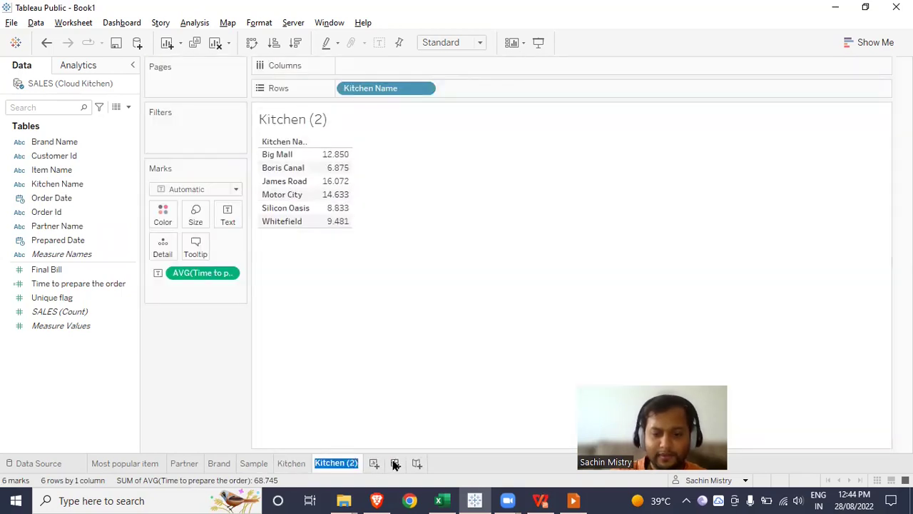
type("Kitchen - Popular item")
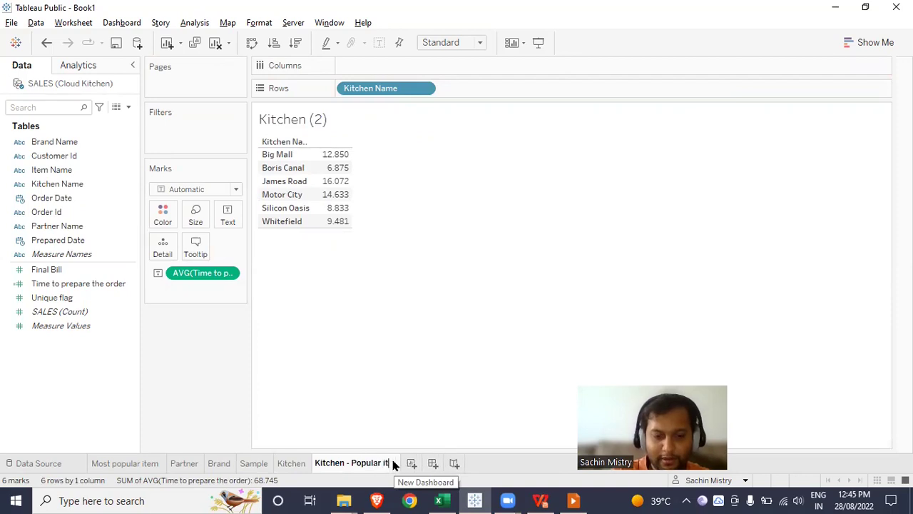
key("Return")
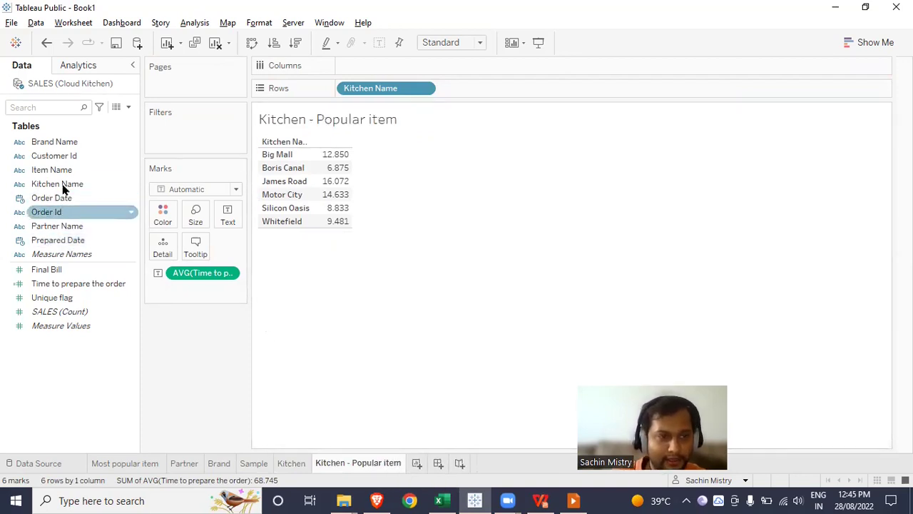
- Filter the Kitchen - Popular item worksheet by Item Name to keep only FRENCH FRIES
left_click_drag(64, 170, 197, 132)
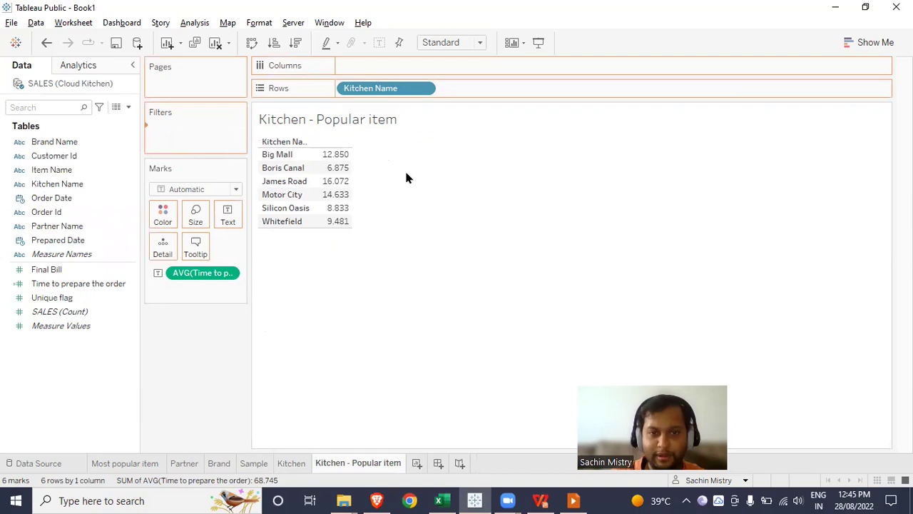
left_click(378, 135)
type("fren")
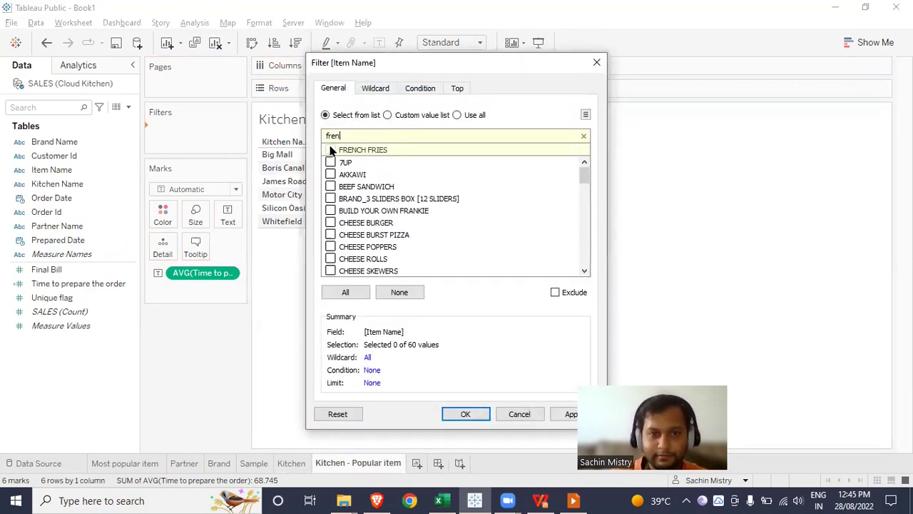
left_click(331, 149)
left_click(465, 414)
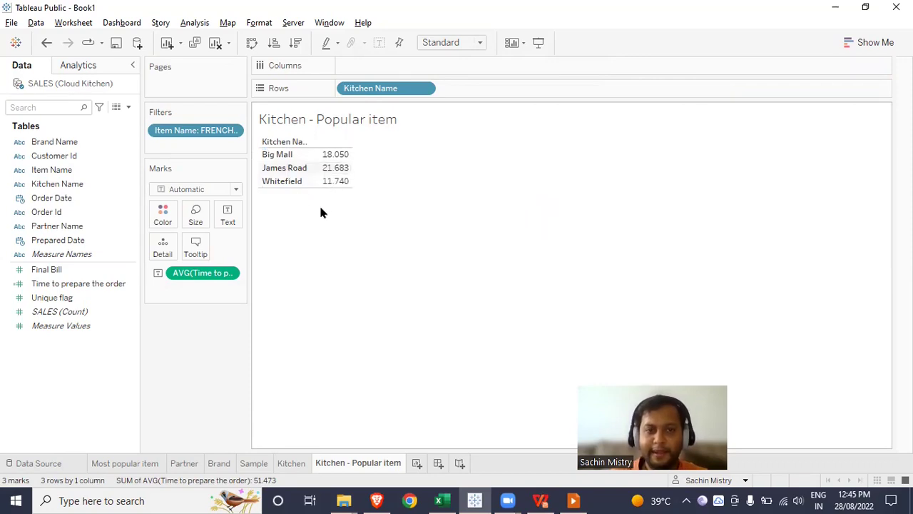
mouse_move(344, 193)
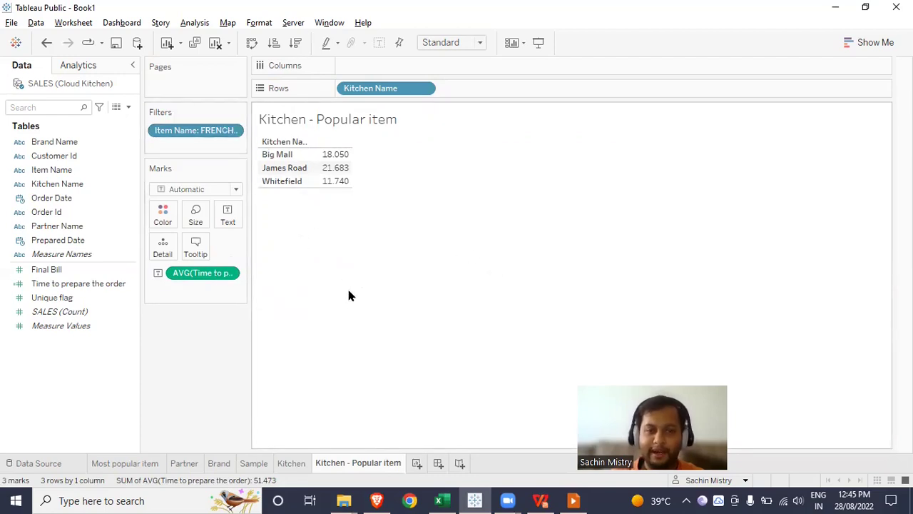
- In the Sample worksheet, add Item Name to the rows between Order Id and Order Date and inspect the preparation times
left_click(264, 464)
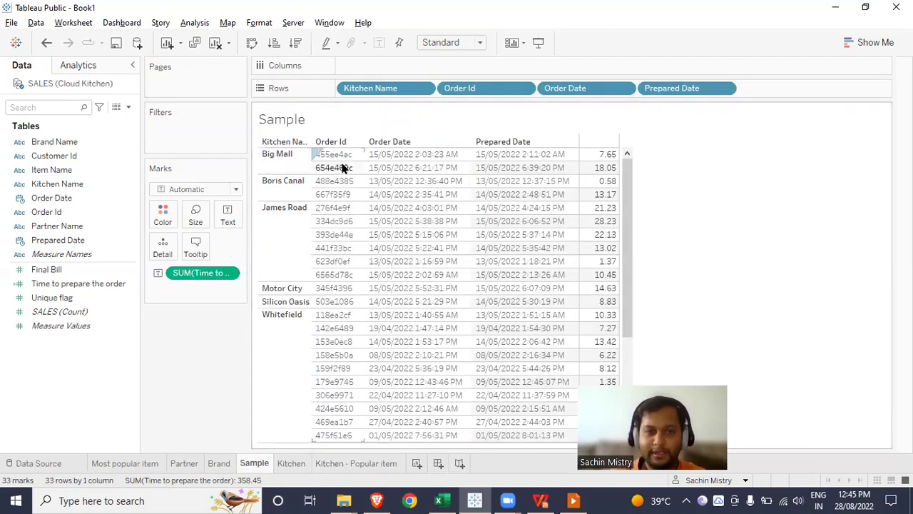
left_click_drag(64, 170, 527, 89)
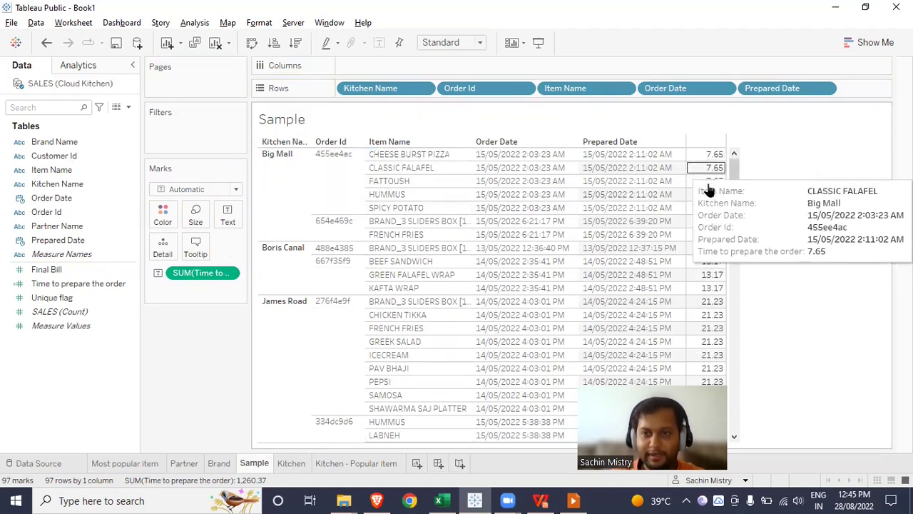
mouse_move(715, 214)
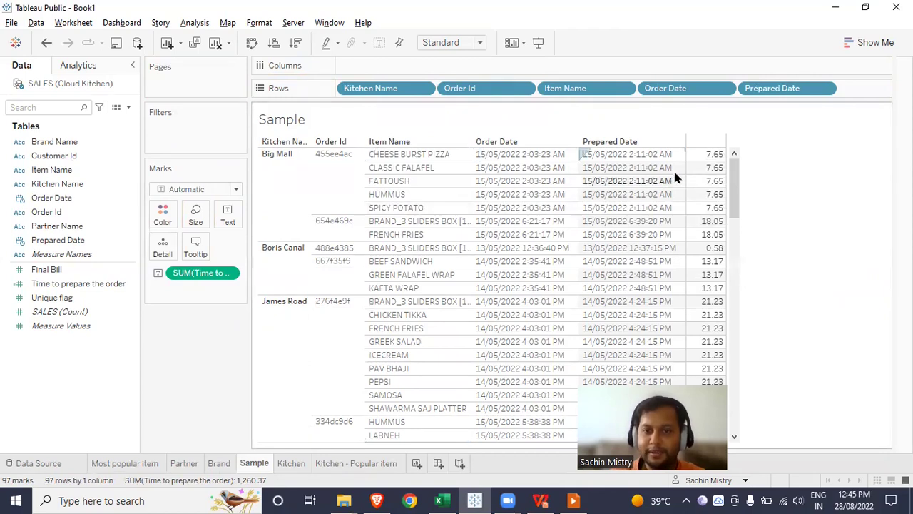
mouse_move(698, 169)
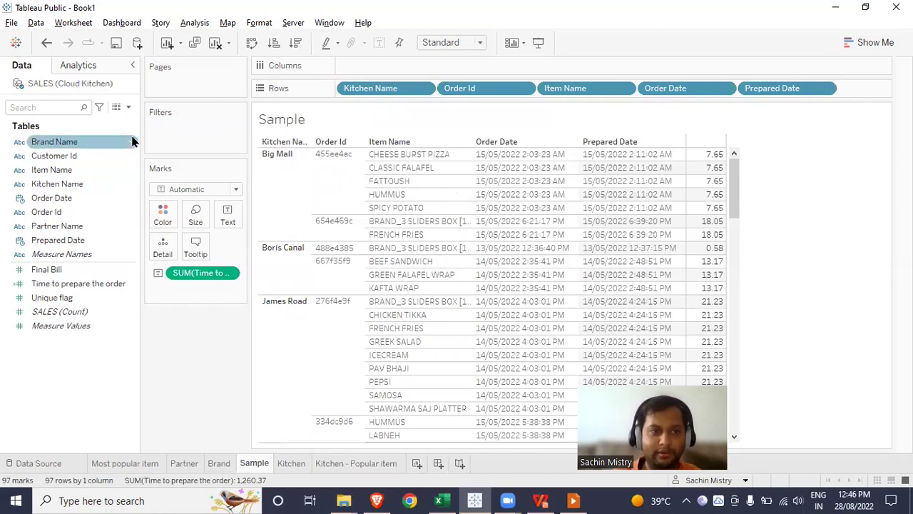
- Start a new calculated field named Number of items per order
left_click(129, 108)
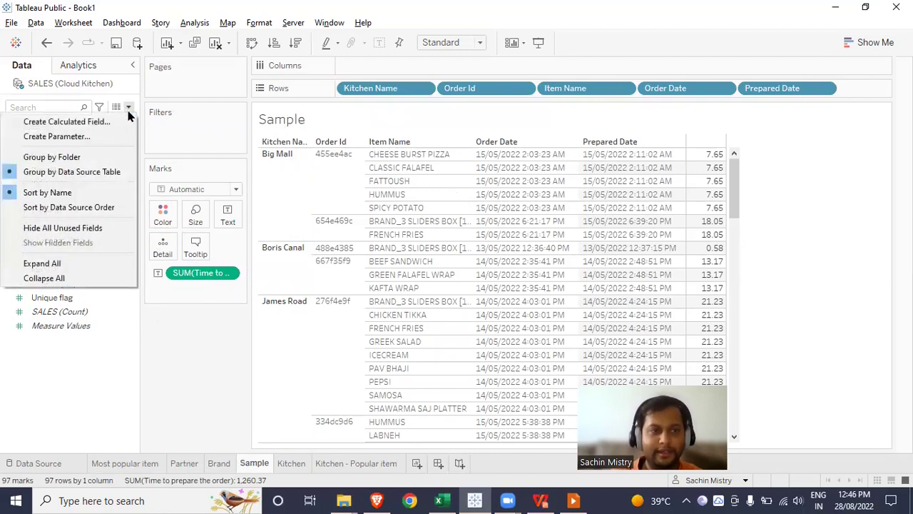
left_click(117, 121)
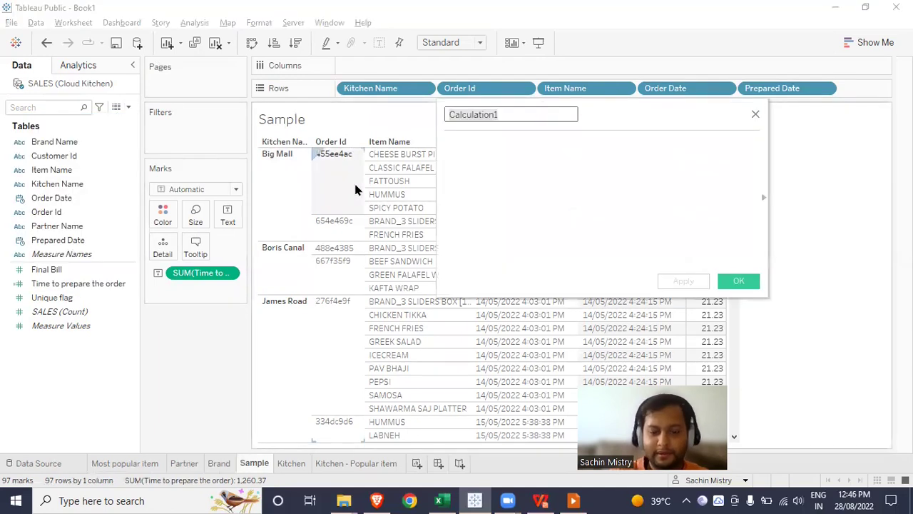
type("Number if")
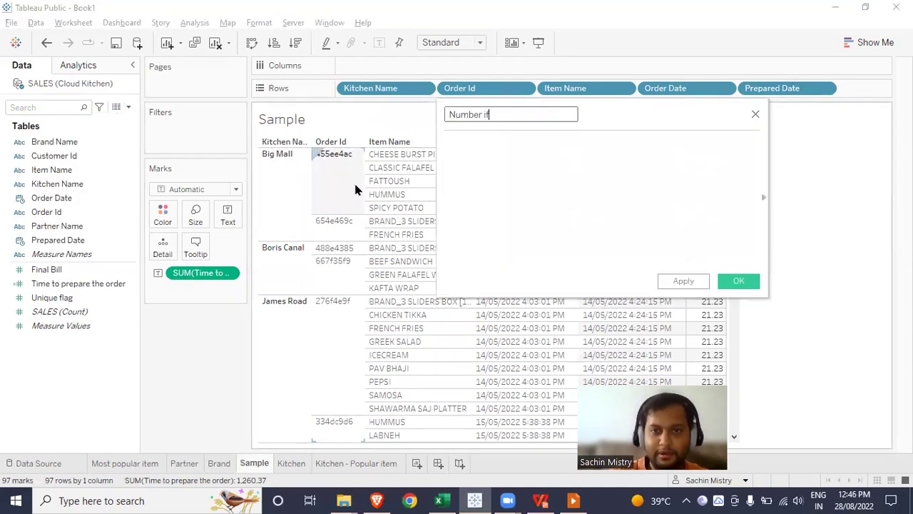
type("of items per order")
key("Tab")
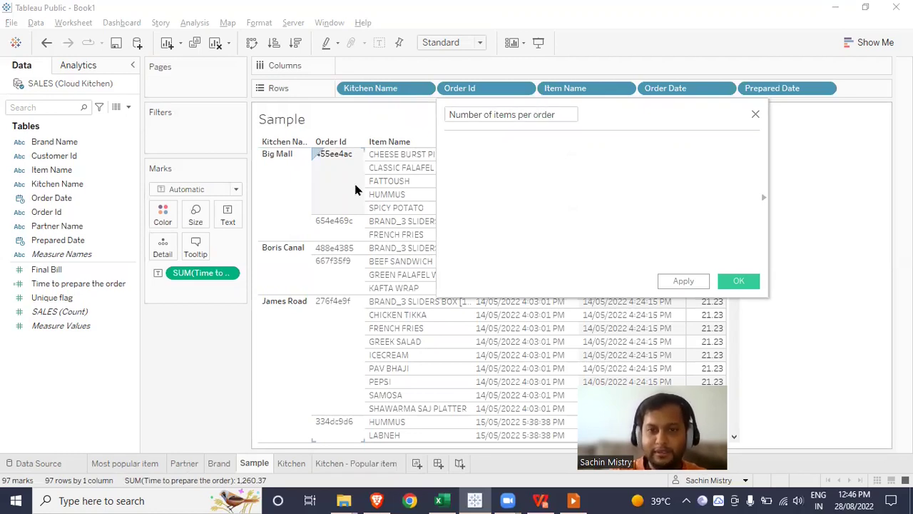
- Define the calculation as { FIXED [Order Id]: COUNT([Item Name])} and save the field
type("{ FIXED")
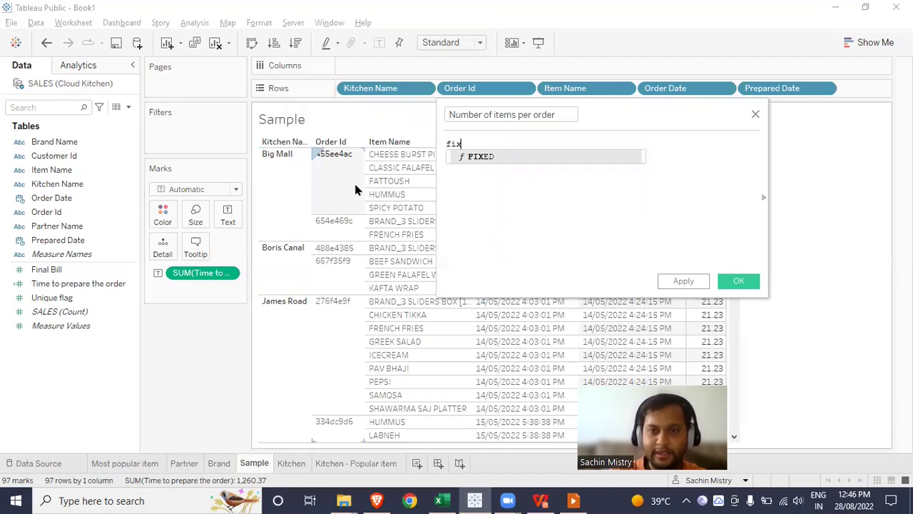
type(" order")
key("Down")
key("Return")
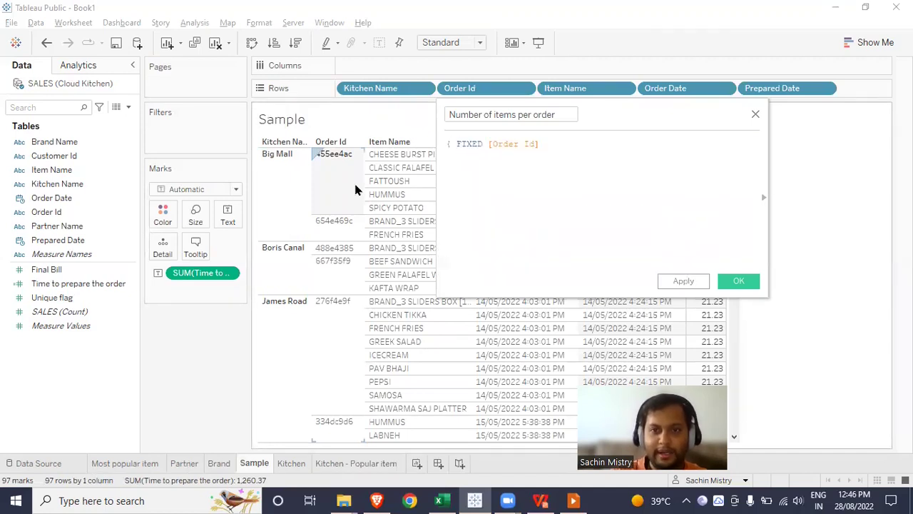
type("coun")
key("Return")
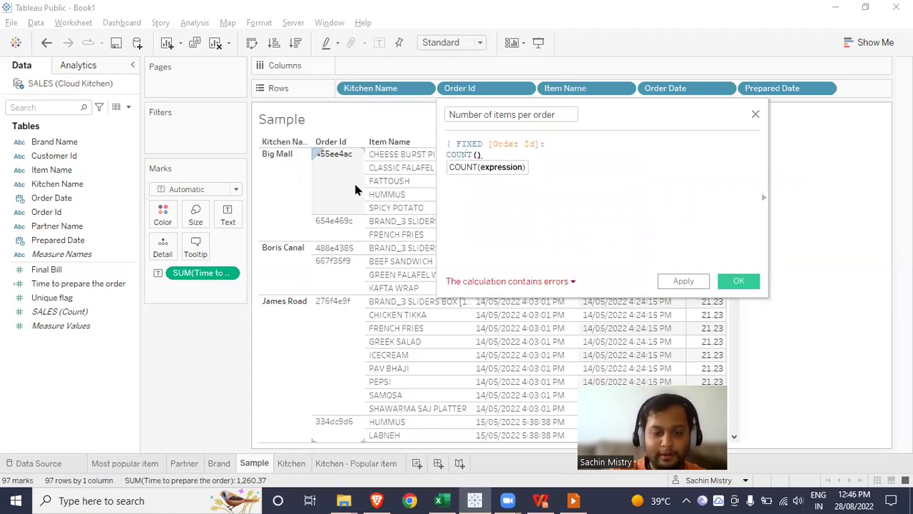
type("item")
key("Return")
type("}")
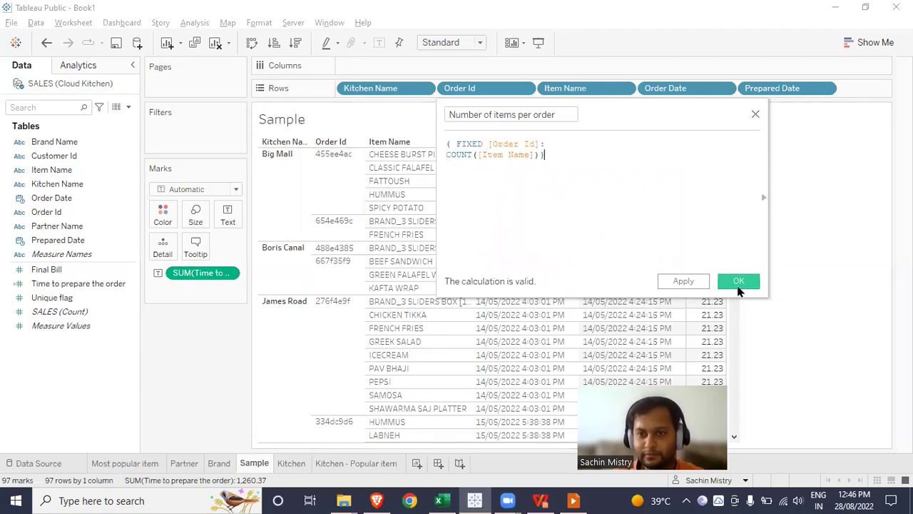
left_click(738, 281)
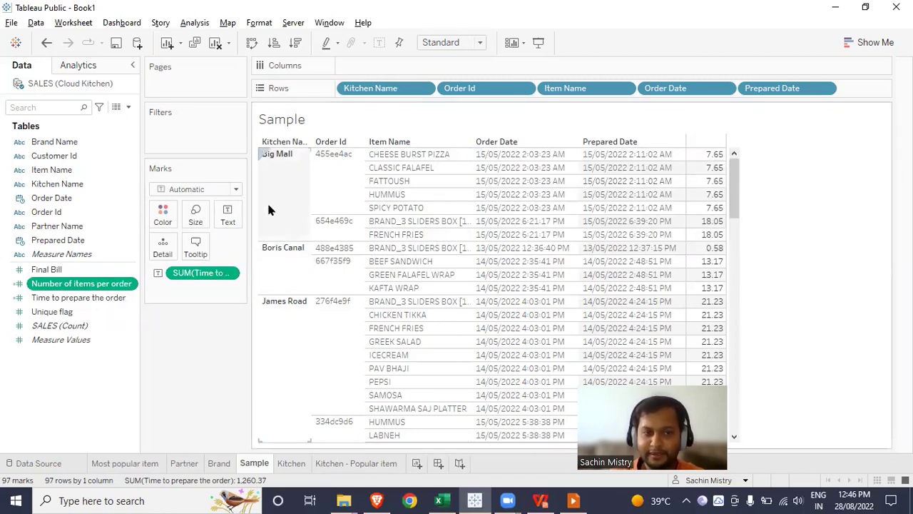
- Try showing Number of items per order as a text mark alongside the preparation time, and remove it again
left_click(119, 271, "ctrl")
left_click_drag(122, 277, 233, 216)
mouse_move(607, 171)
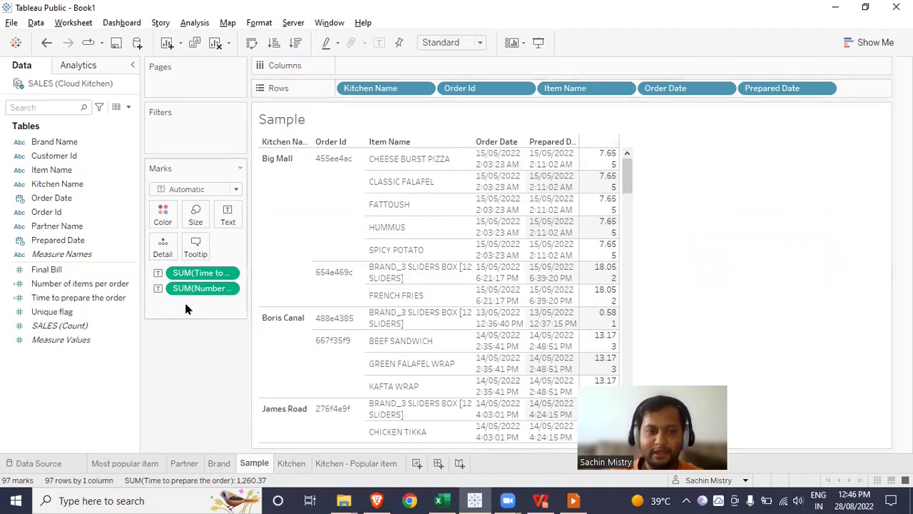
left_click_drag(187, 288, 184, 366)
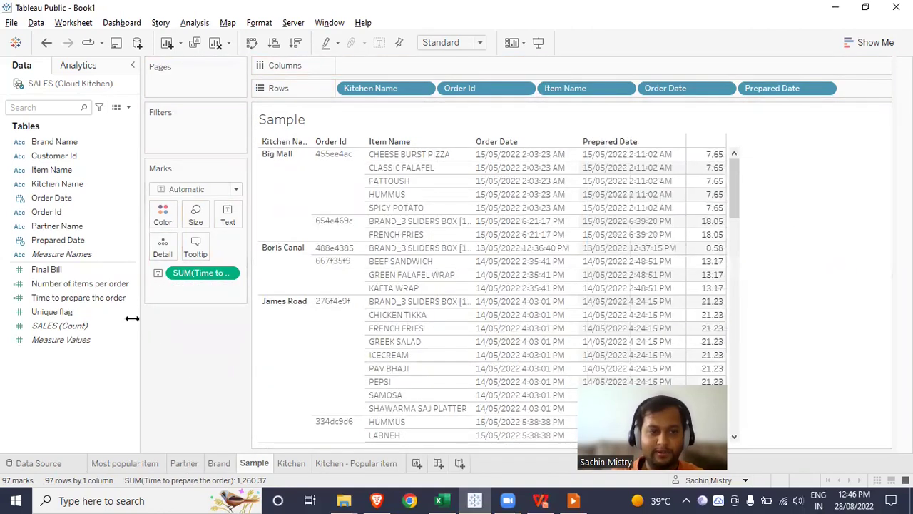
- Add Number of items per order to the Sample table as its own measure column next to the preparation time
left_click(88, 289)
double_click(88, 285)
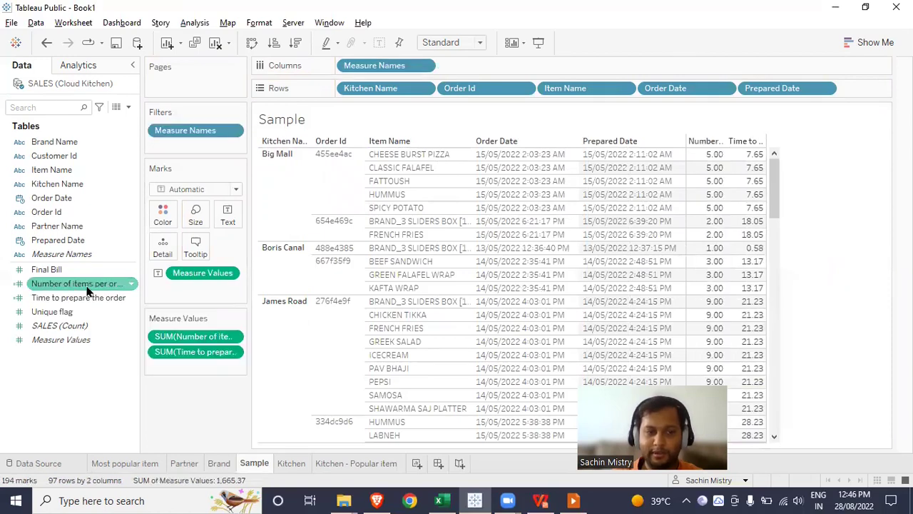
left_click(93, 298)
left_click(102, 284)
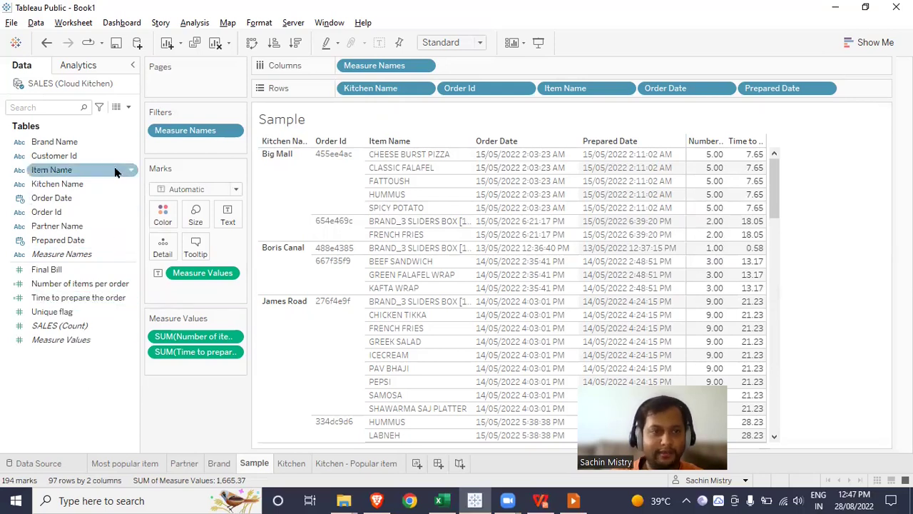
- Start a new calculated field named Time to prepare each item per order
left_click(130, 107)
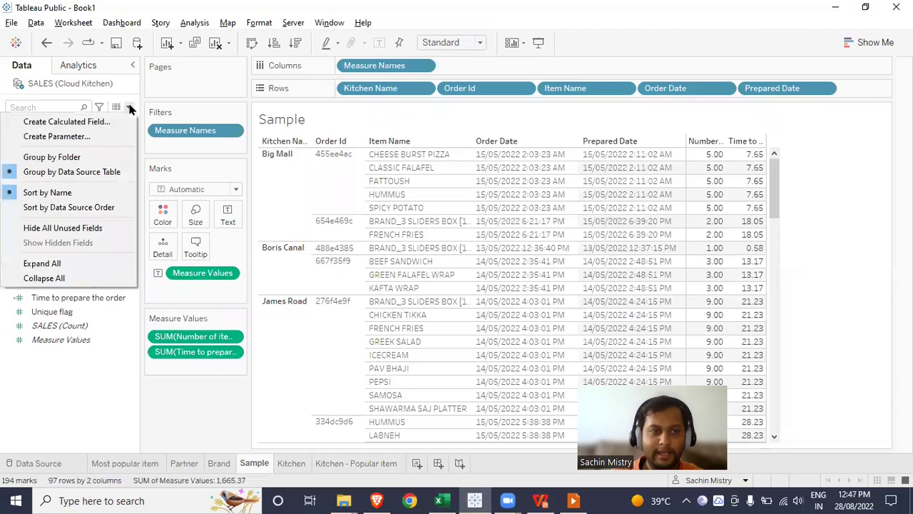
left_click(118, 121)
type("Time to")
type(" prepa")
type("re each ite")
type("m per order")
key("Tab")
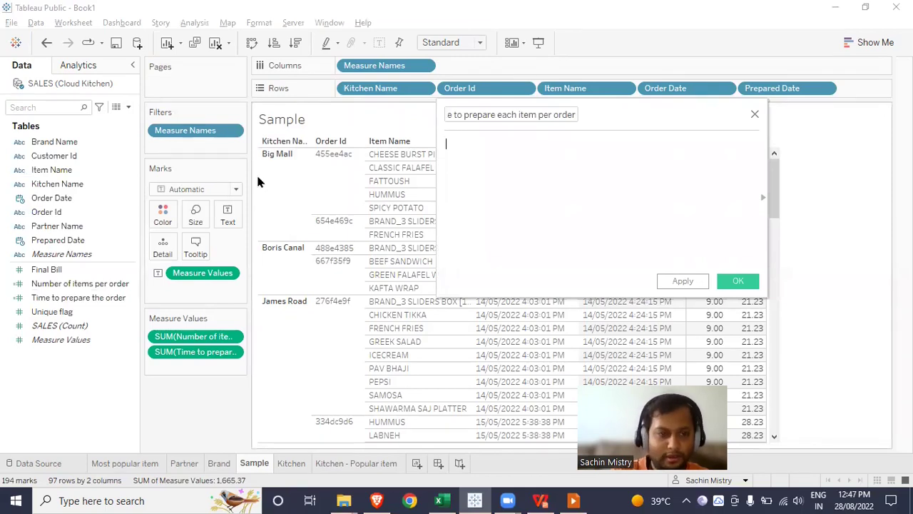
- Define the calculation as [Time to prepare the order]/[Number of items per order], save it, and add the new field to the Sample table
type("[Time to prepare the order]/[Number of items per order]")
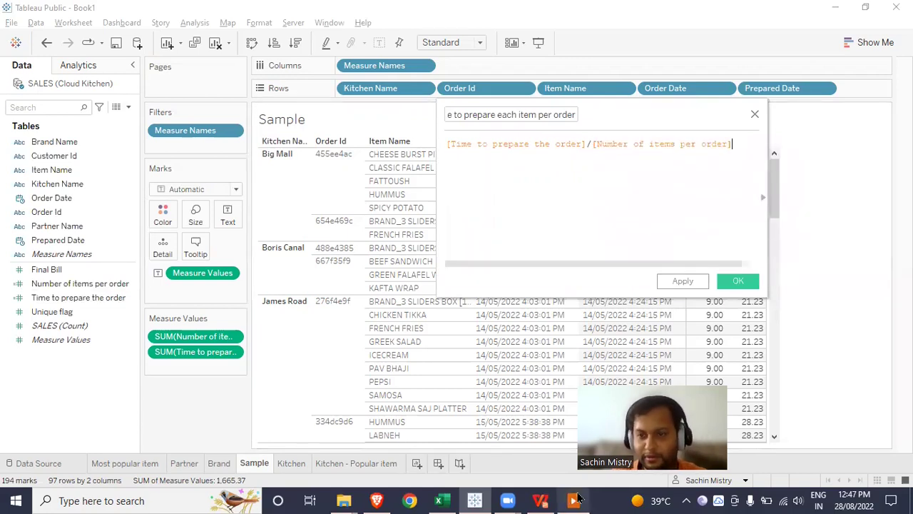
left_click(739, 281)
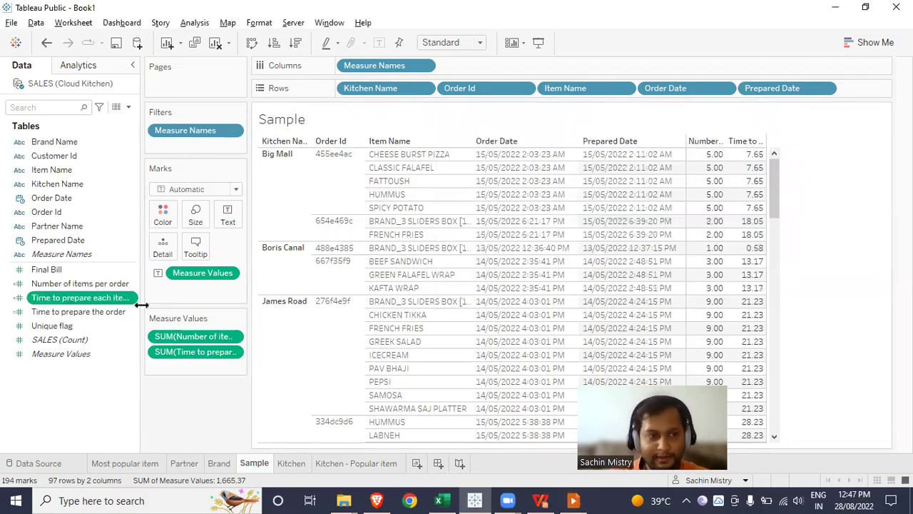
double_click(87, 300)
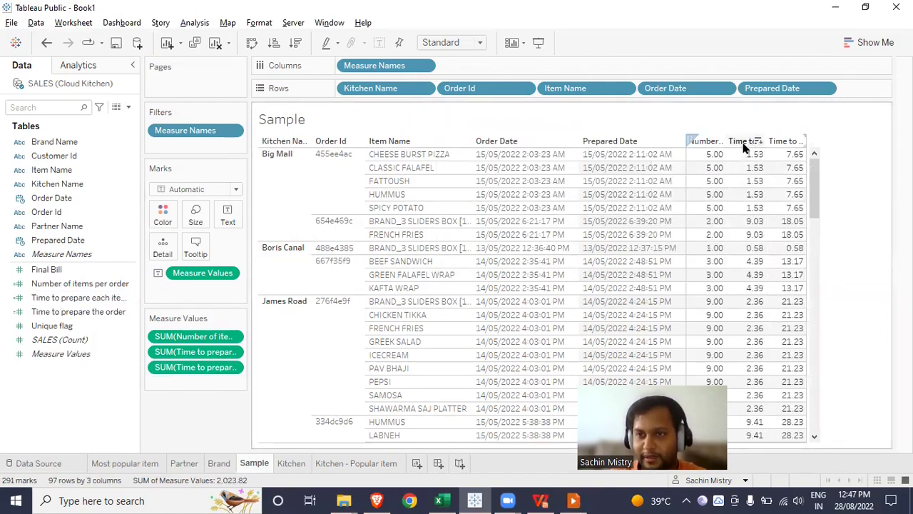
mouse_move(742, 156)
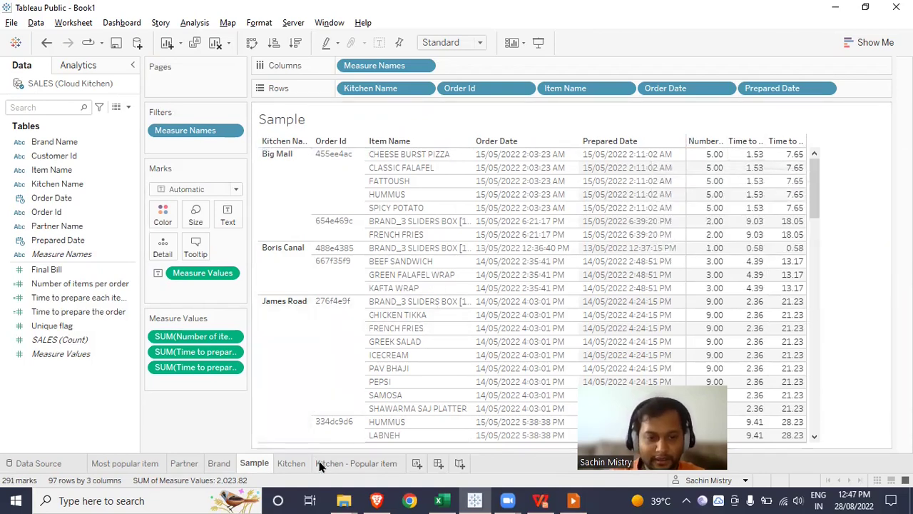
- On the Kitchen - Popular item sheet, replace the text measure with Time to prepare each item per order, aggregated as an average
left_click(376, 463)
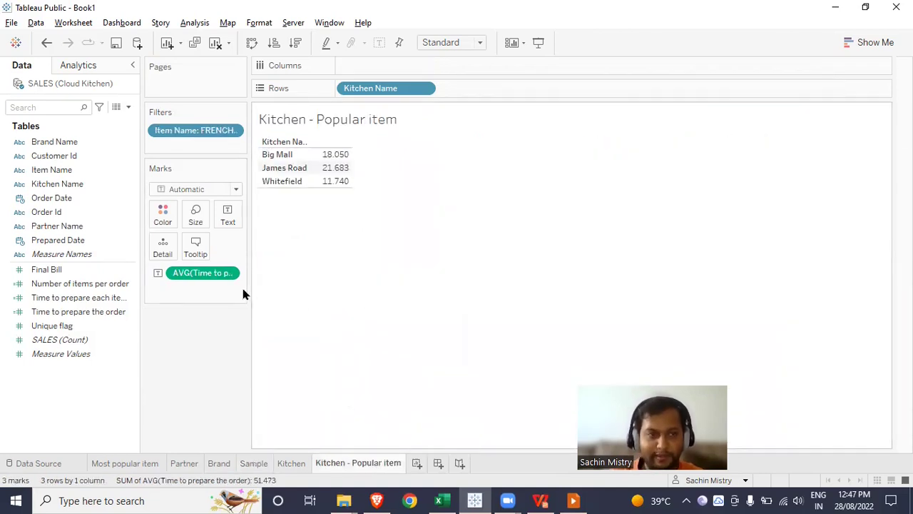
left_click(84, 306)
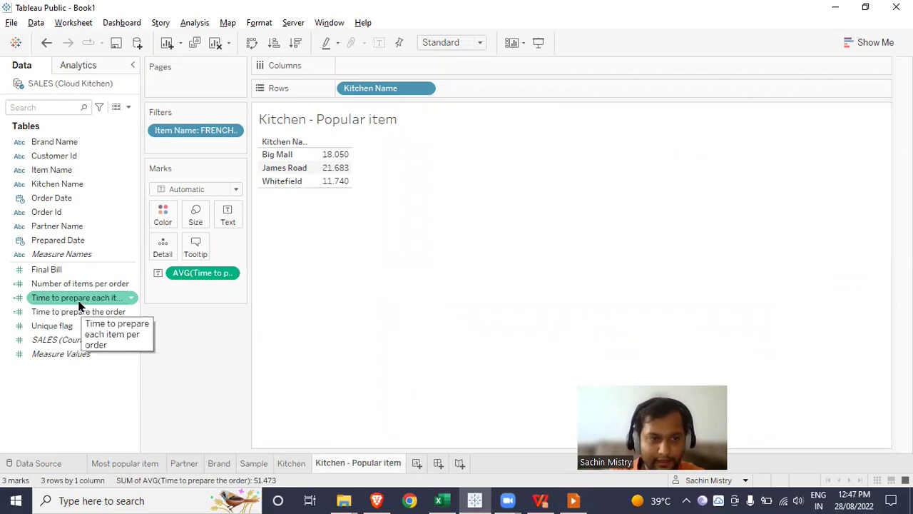
left_click_drag(75, 302, 193, 280)
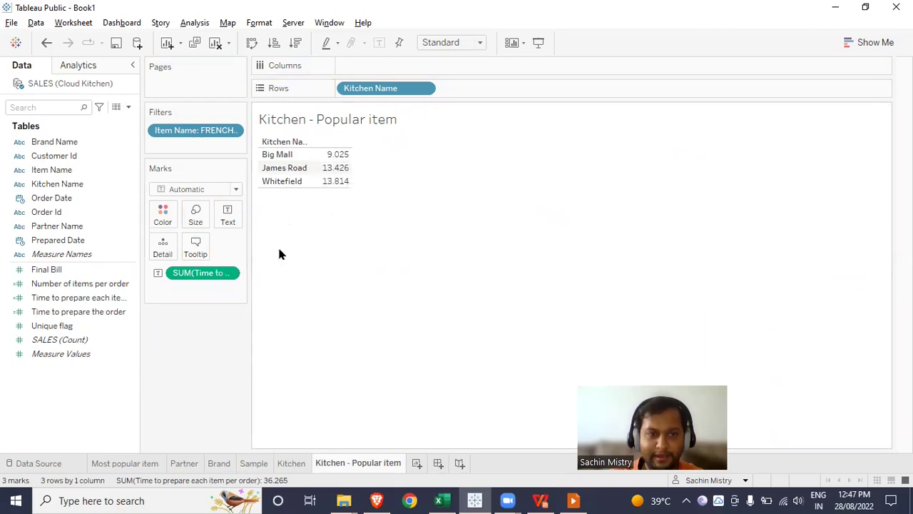
left_click(227, 273)
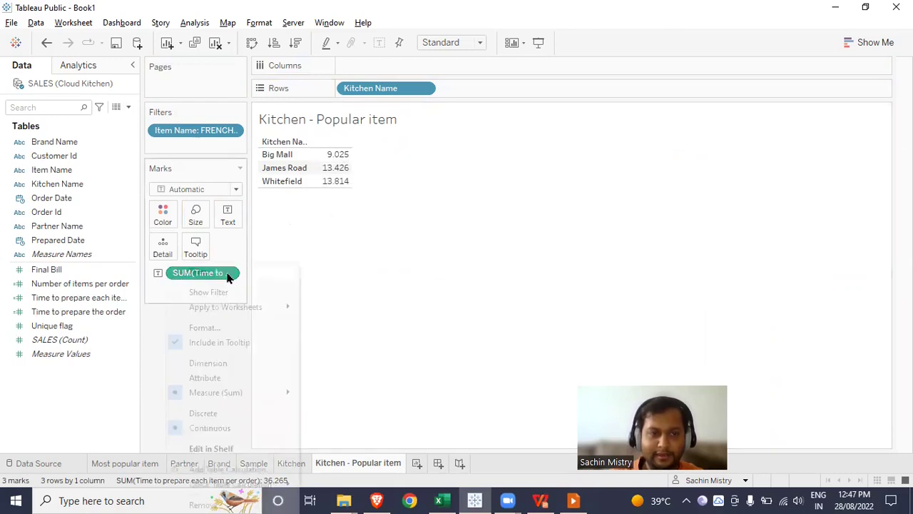
mouse_move(255, 397)
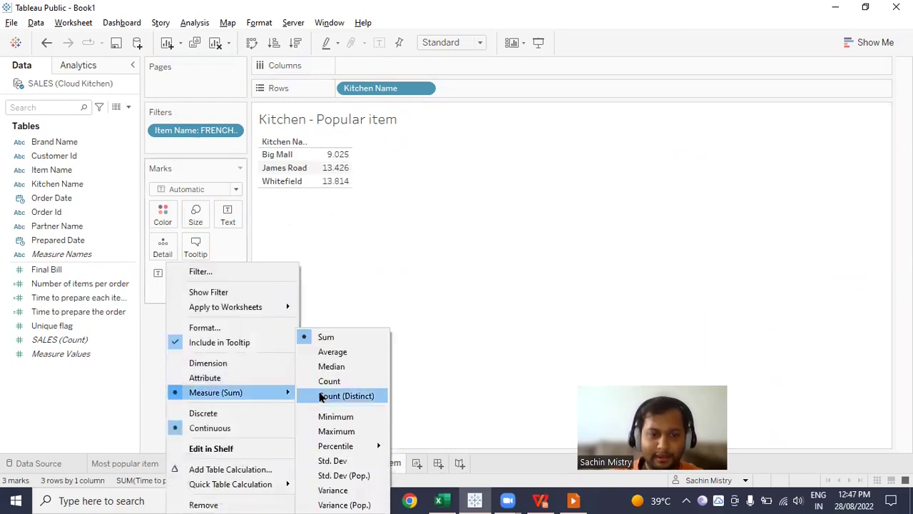
left_click(333, 352)
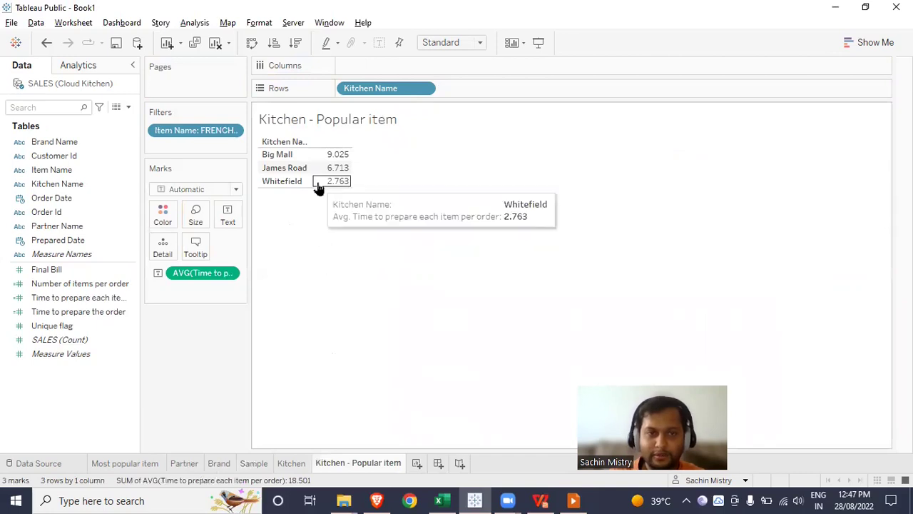
mouse_move(331, 187)
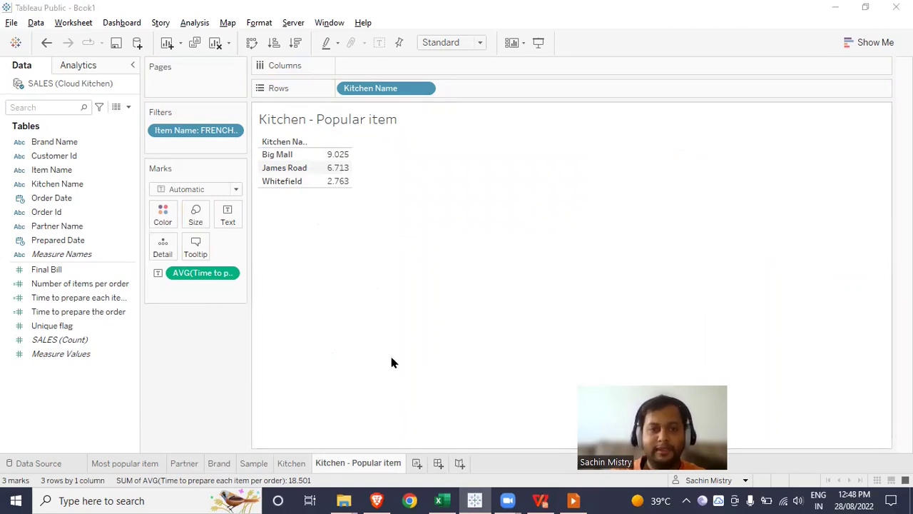
- Switch to the Cloud Kitchen workbook in Excel to read question 6 on the Questions sheet, and return to Tableau Public
key("alt+Tab")
left_click(94, 172)
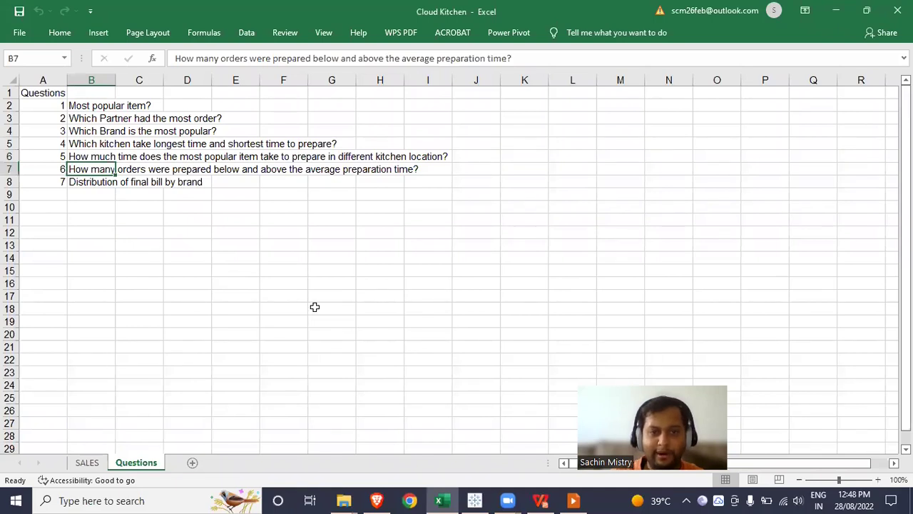
key("alt+Tab")
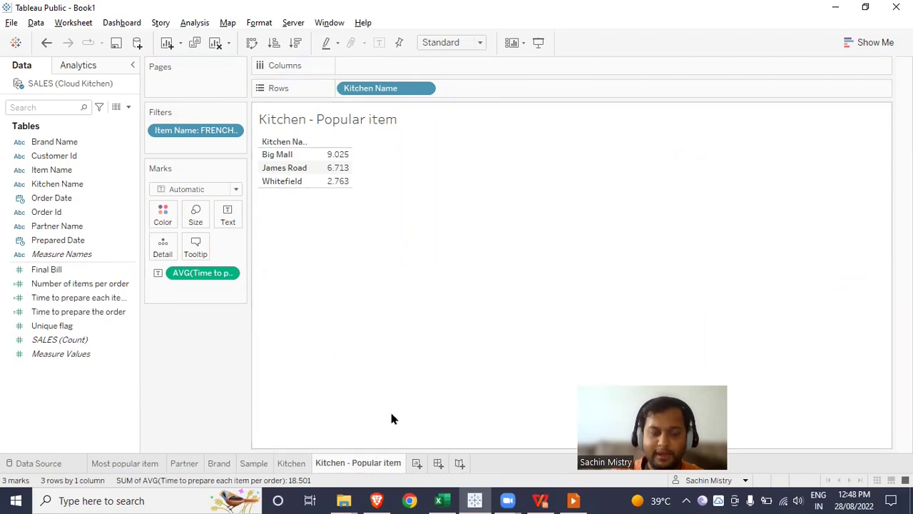
- Duplicate the Sample worksheet and place the copy after Kitchen - Popular item
left_click(255, 462)
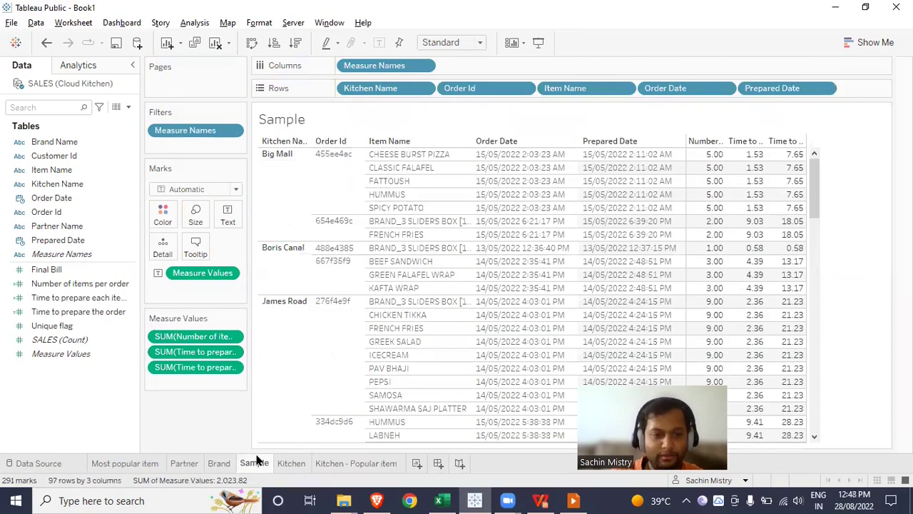
right_click(256, 465)
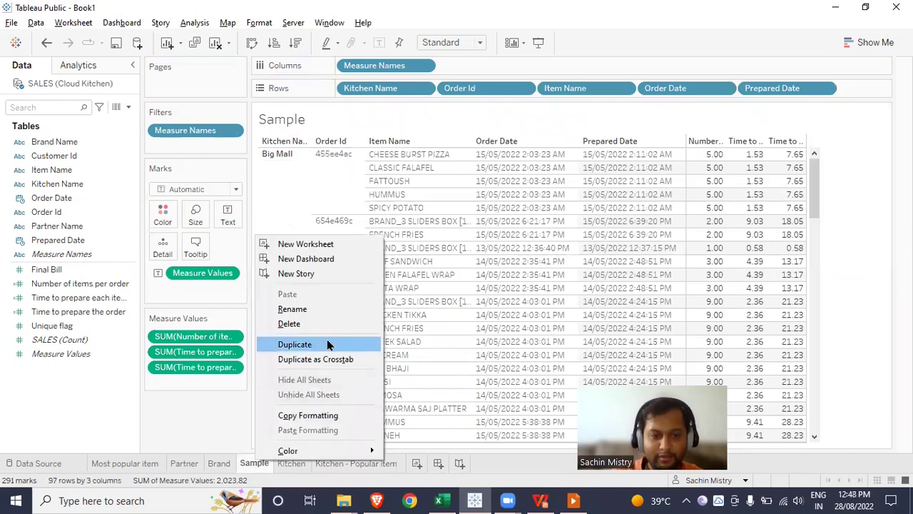
left_click(323, 346)
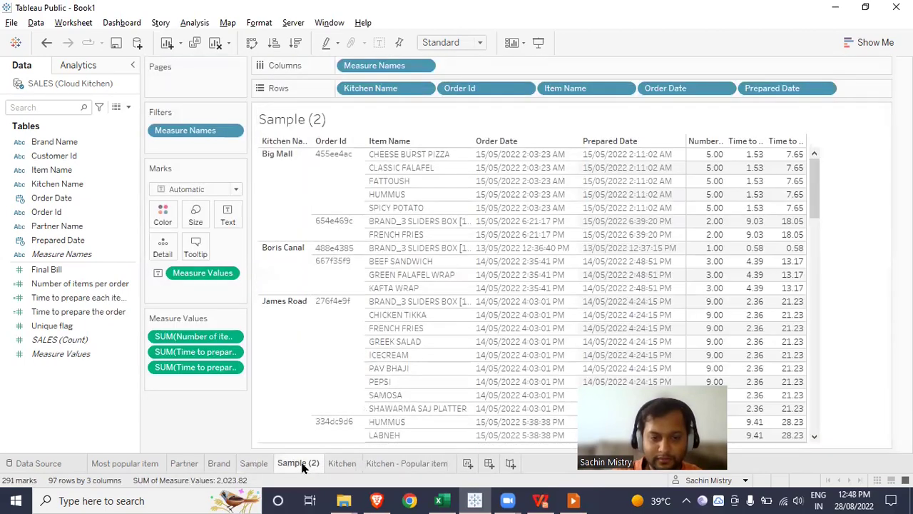
left_click_drag(443, 465, 445, 465)
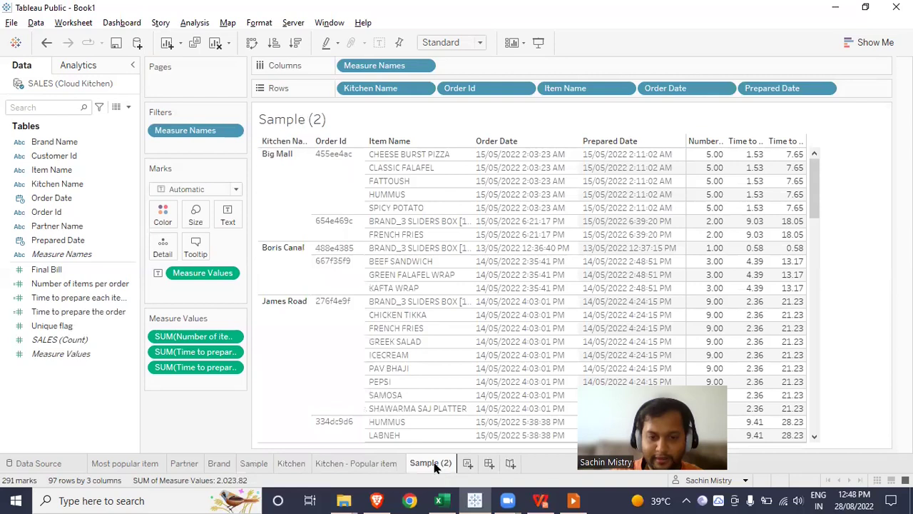
double_click(435, 463)
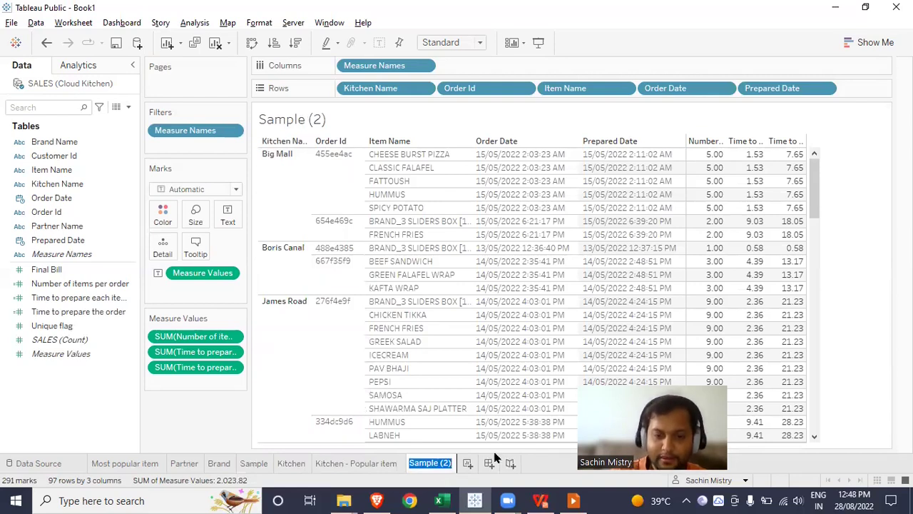
key("Return")
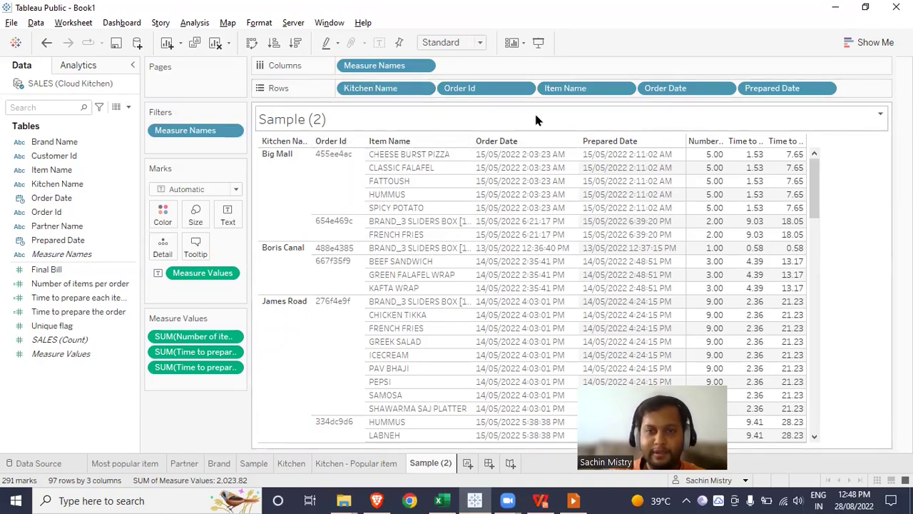
- Clear the Sample (2) sheet and list Time to prepare the order as text for each Order Id row
left_click(384, 66)
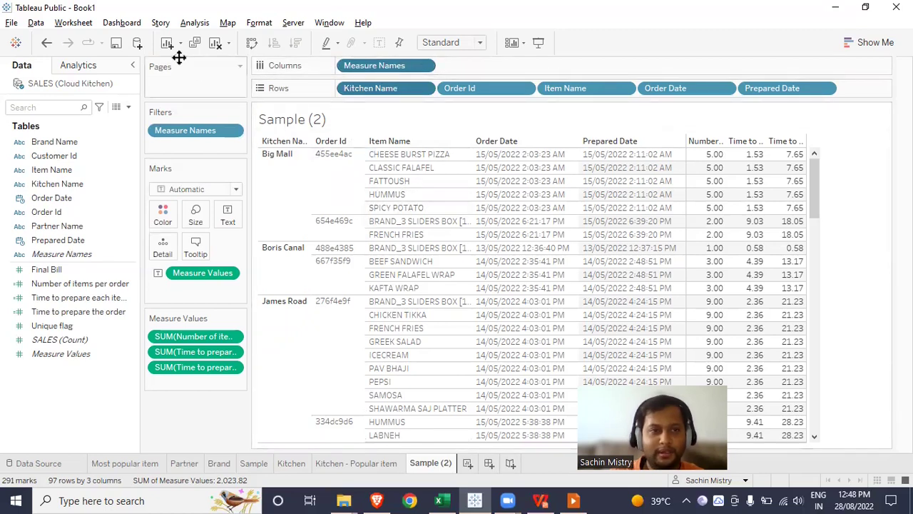
left_click(216, 42)
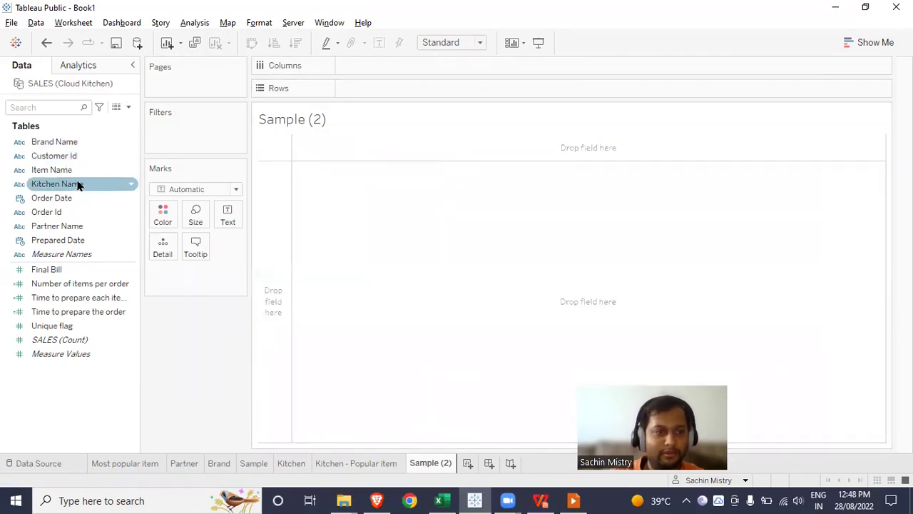
left_click_drag(67, 212, 360, 89)
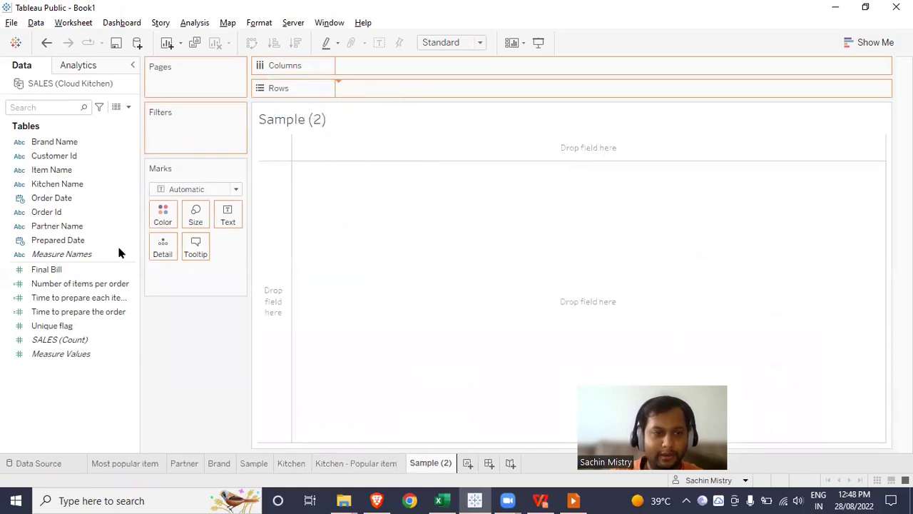
left_click_drag(89, 315, 226, 215)
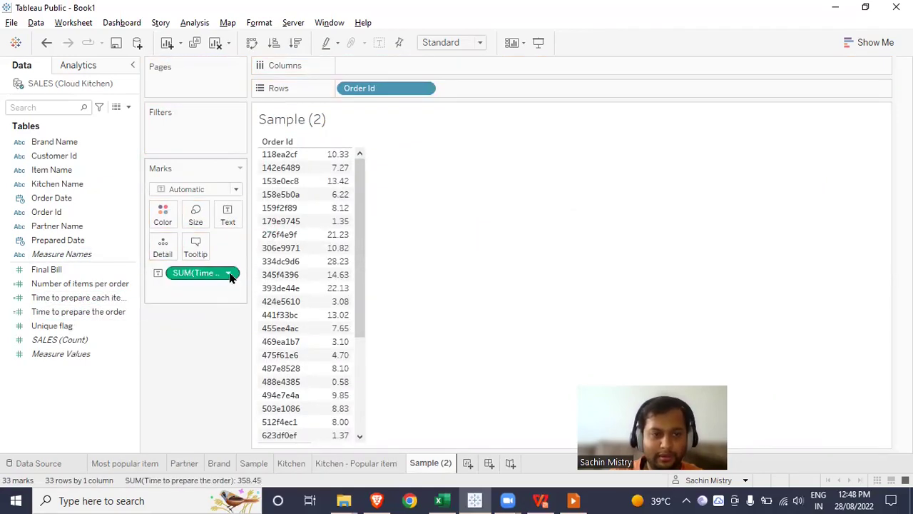
mouse_move(337, 159)
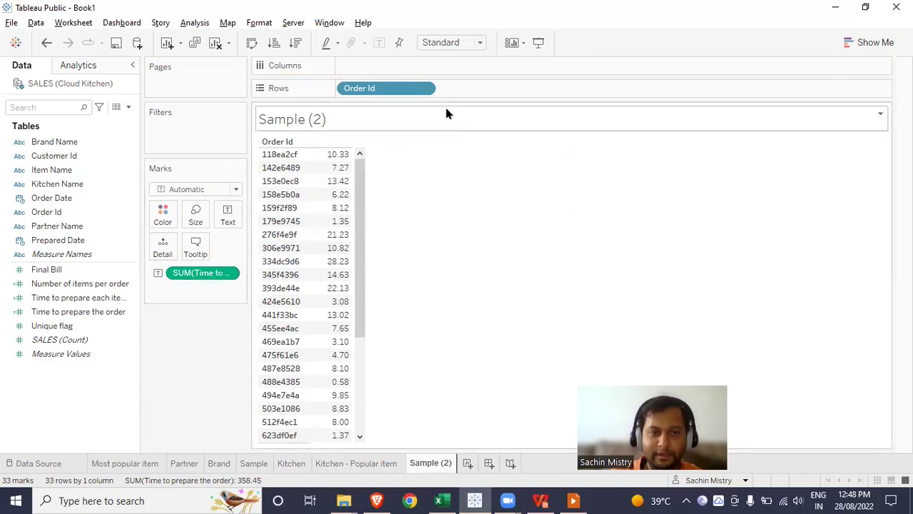
- Remove Order Id from the rows and aggregate Time to prepare the order as an average
left_click_drag(389, 93, 464, 187)
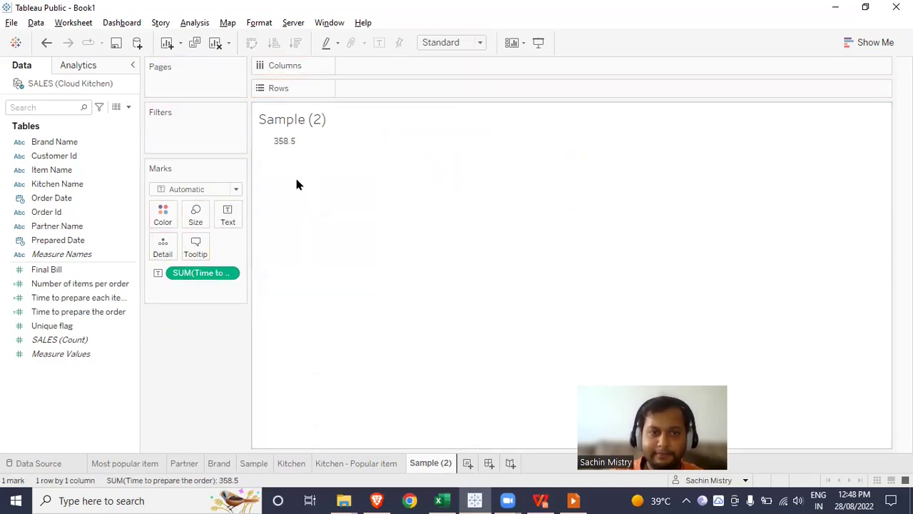
left_click(229, 273)
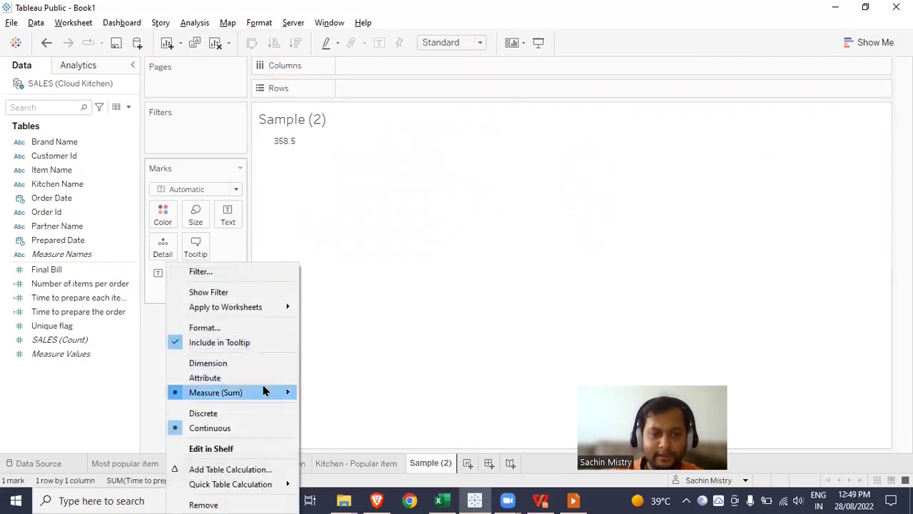
mouse_move(263, 391)
left_click(332, 351)
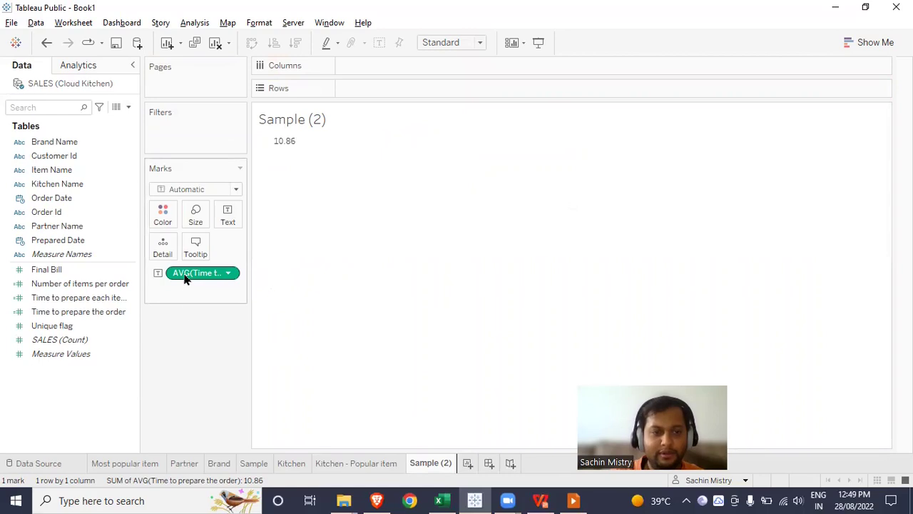
- Filter the sheet on the average of Time to prepare the order, accepting the default range of values
left_click_drag(190, 278, 179, 135)
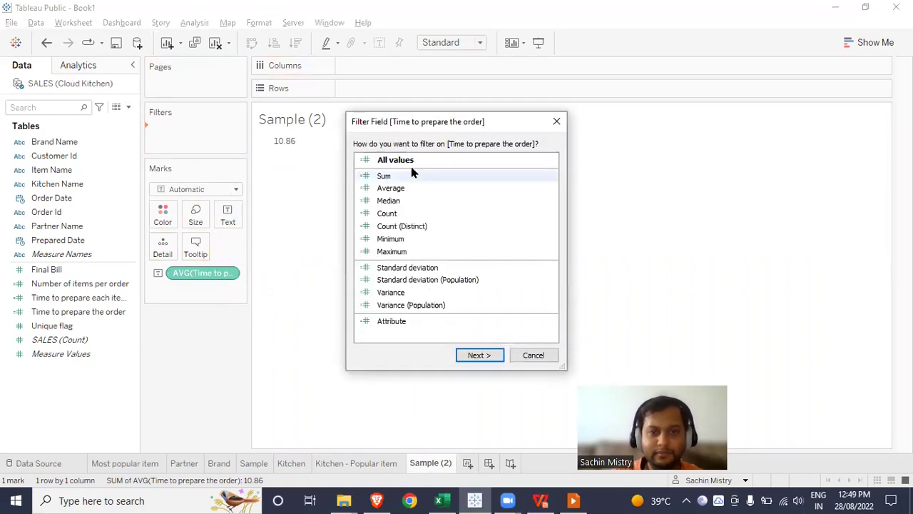
left_click(410, 187)
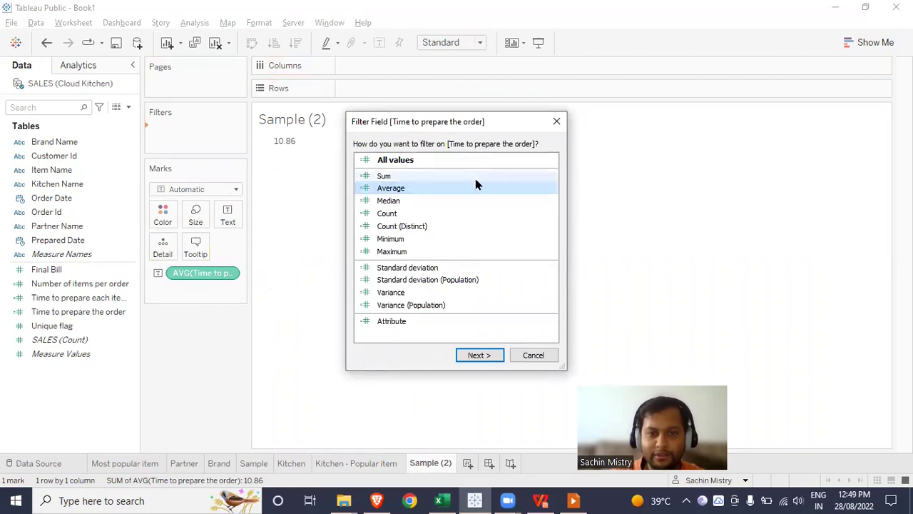
key("Return")
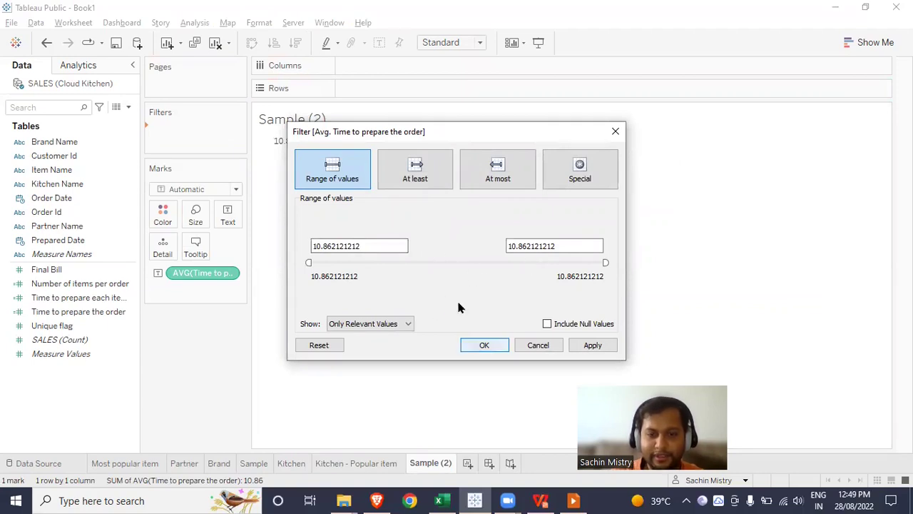
key("Return")
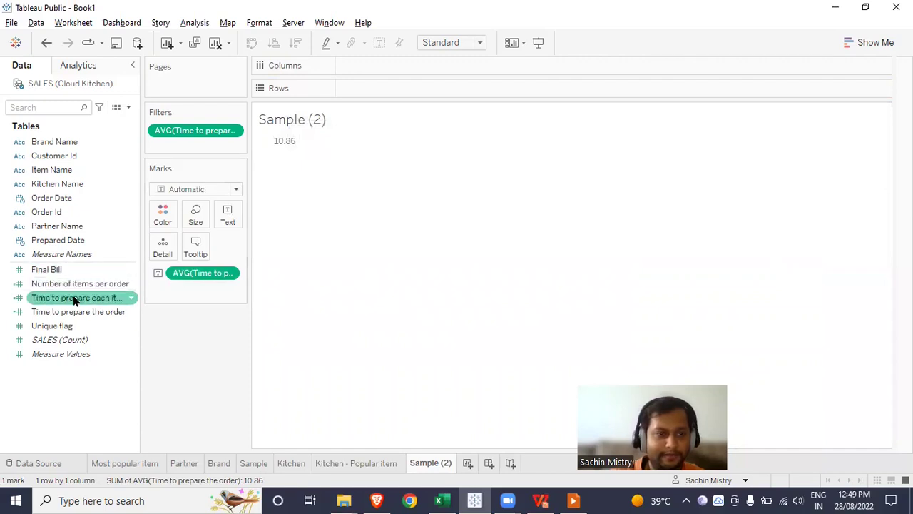
- Add Order Id to the rows and show the average preparation time filter, limiting it to values up to 10.86
left_click_drag(119, 209, 363, 94)
mouse_move(200, 279)
left_mouse_down()
mouse_move(221, 367)
mouse_move(205, 362)
mouse_move(209, 277)
left_mouse_up()
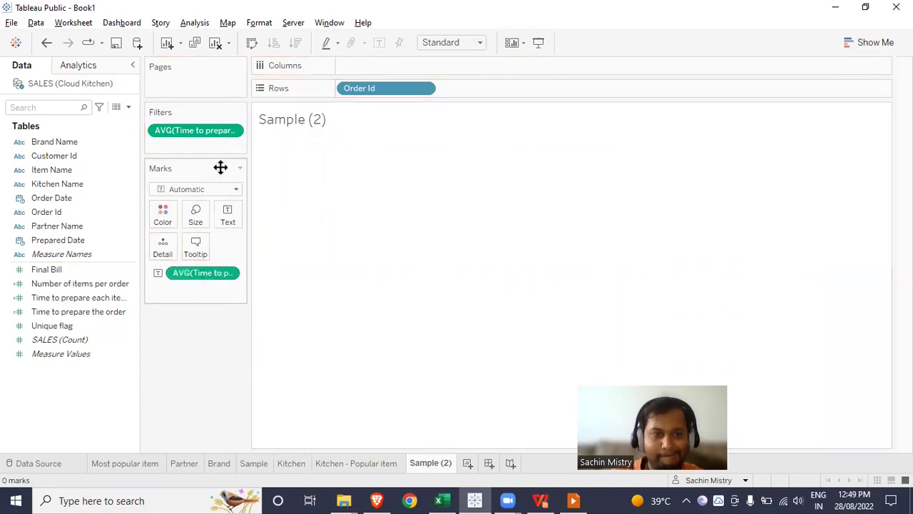
left_click(232, 131)
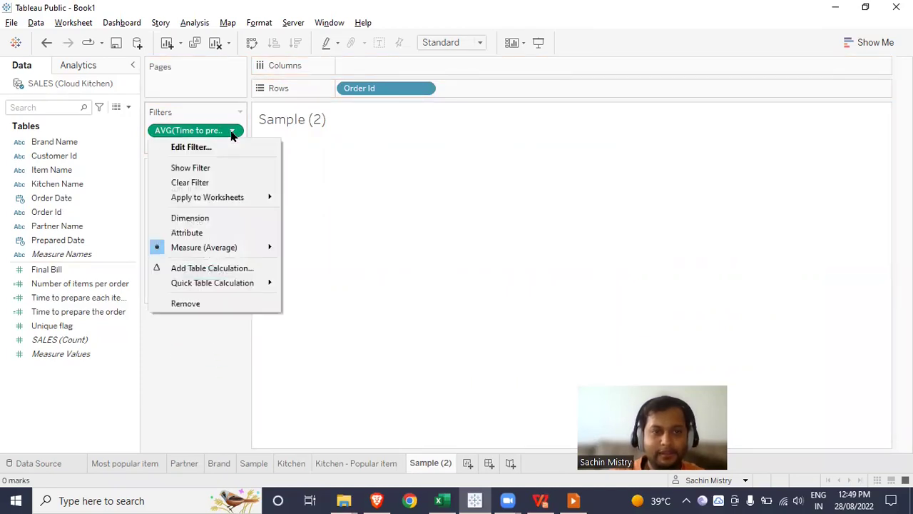
left_click(214, 166)
left_click_drag(828, 115, 781, 105)
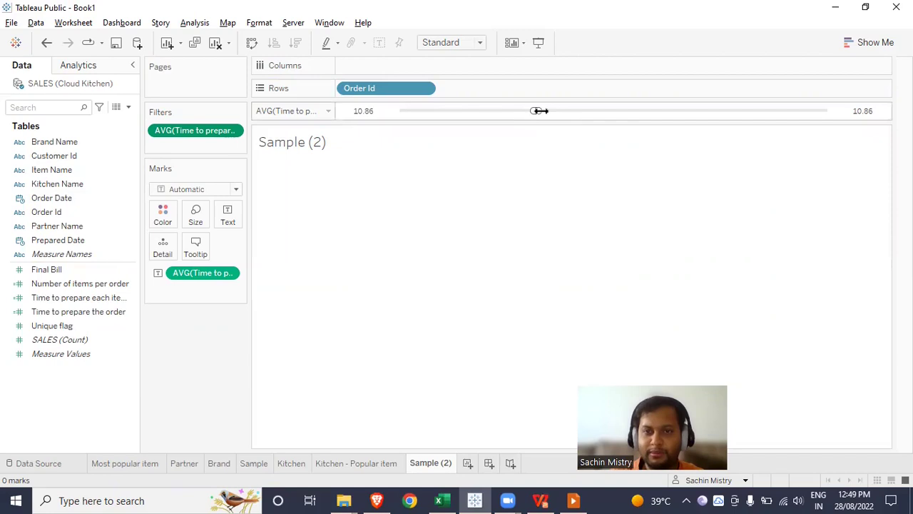
left_click_drag(528, 112, 354, 108)
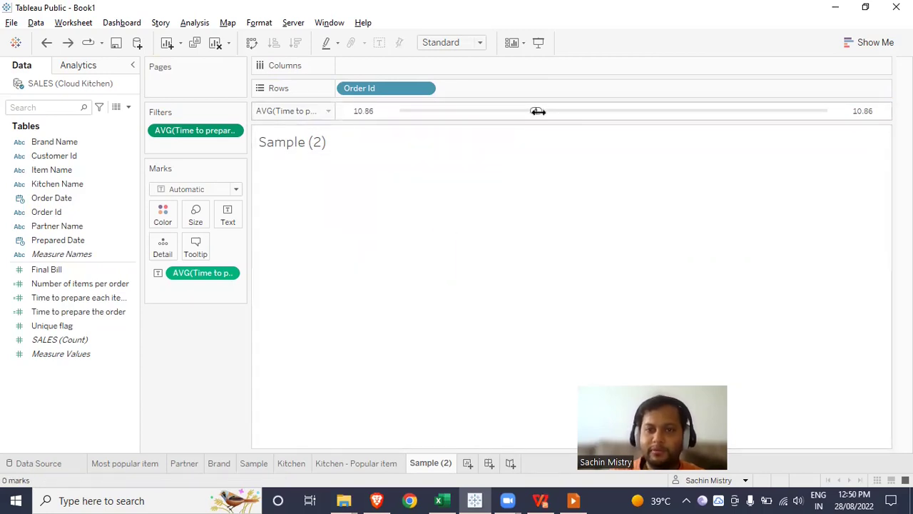
- Set the preparation time filter to 10.90–32.80, select all listed values to count those orders, and reset the lower limit to 0.58
left_click_drag(538, 111, 830, 111)
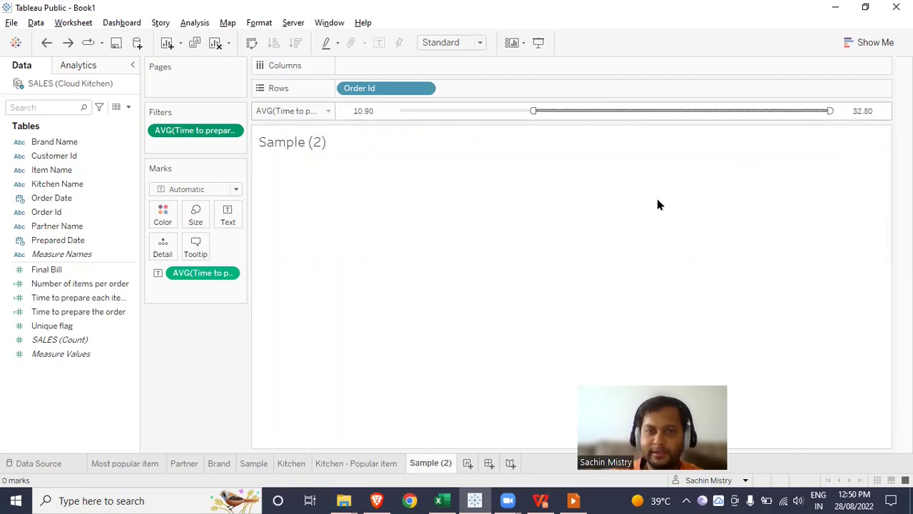
mouse_move(323, 178)
left_click_drag(323, 179, 330, 313)
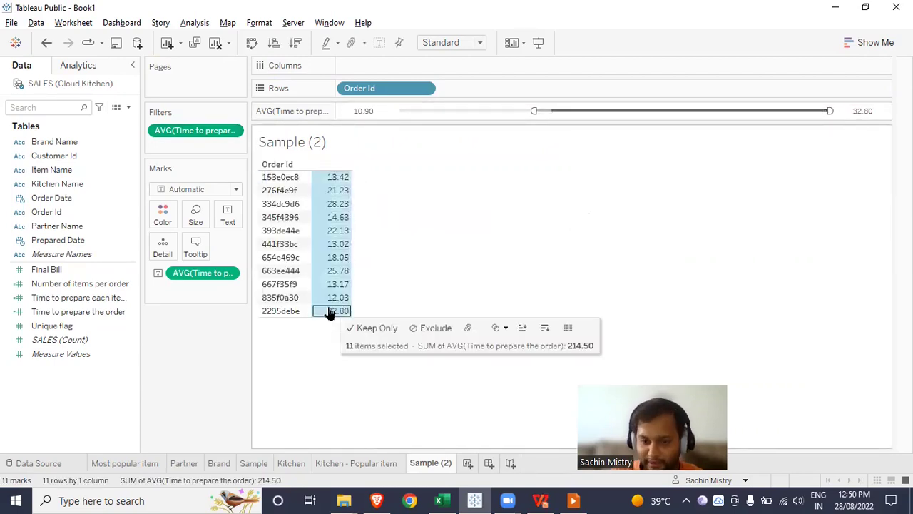
left_click(261, 401)
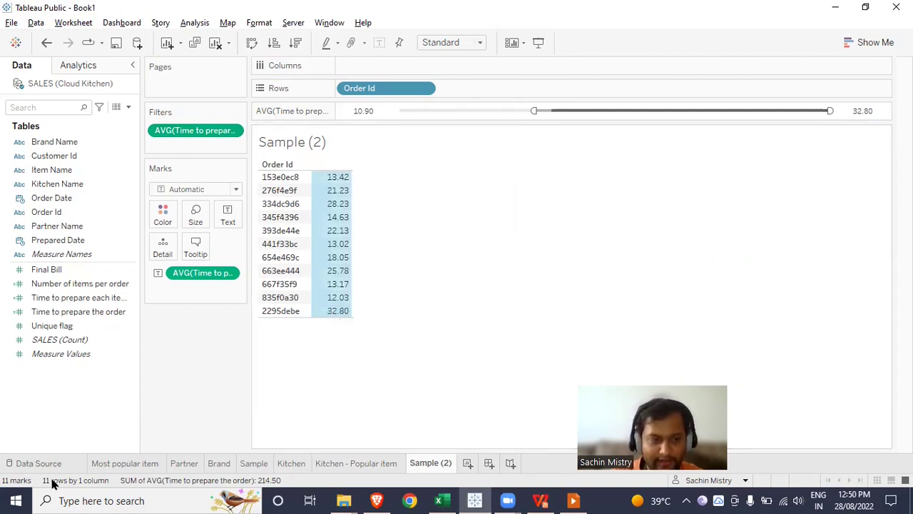
left_click(301, 369)
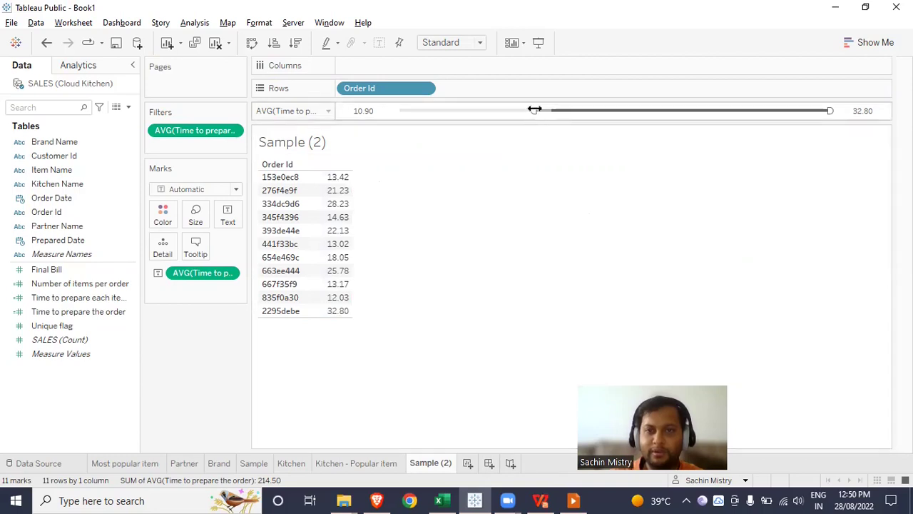
left_click_drag(535, 109, 382, 112)
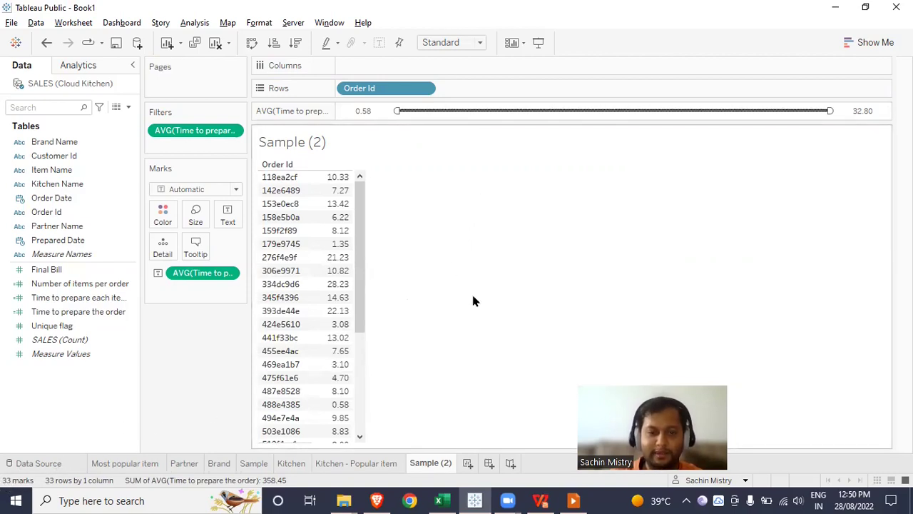
- Add a new blank worksheet and check the question about final bill distribution by brand in the Cloud Kitchen Excel workbook
left_click(467, 464)
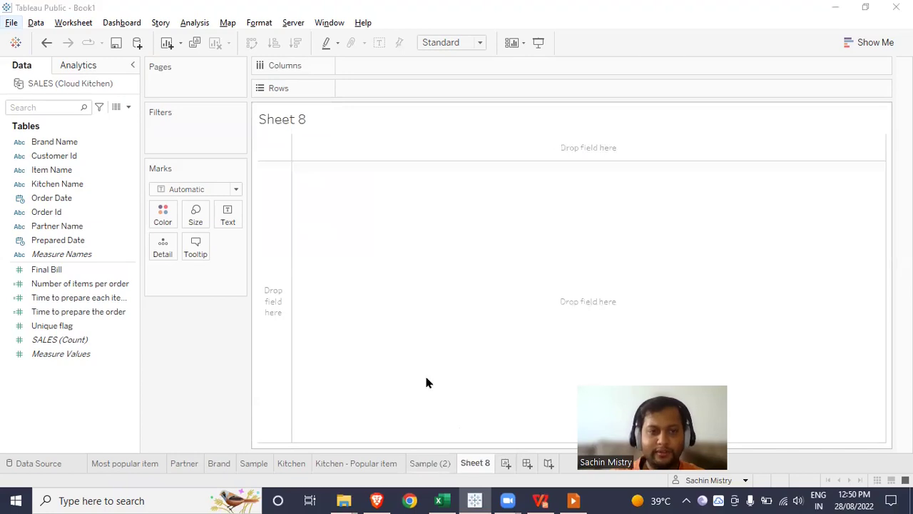
key("alt+Tab")
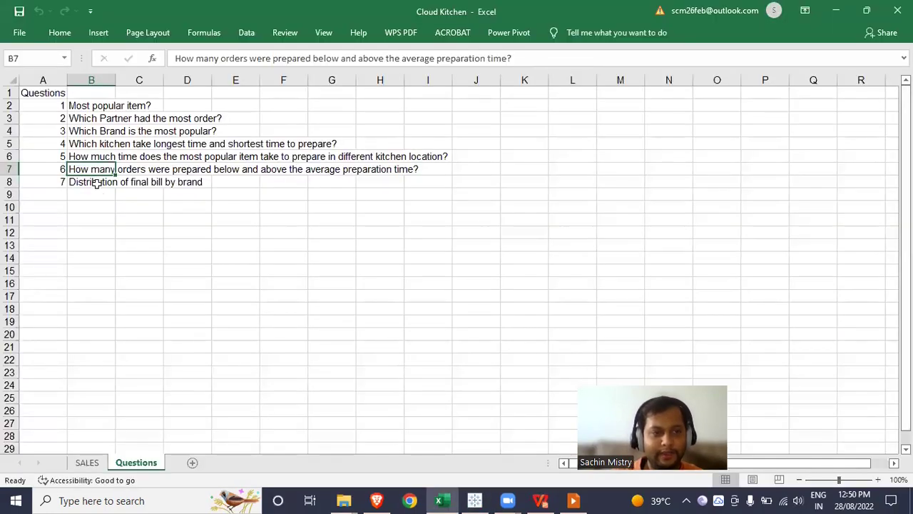
left_click(99, 183)
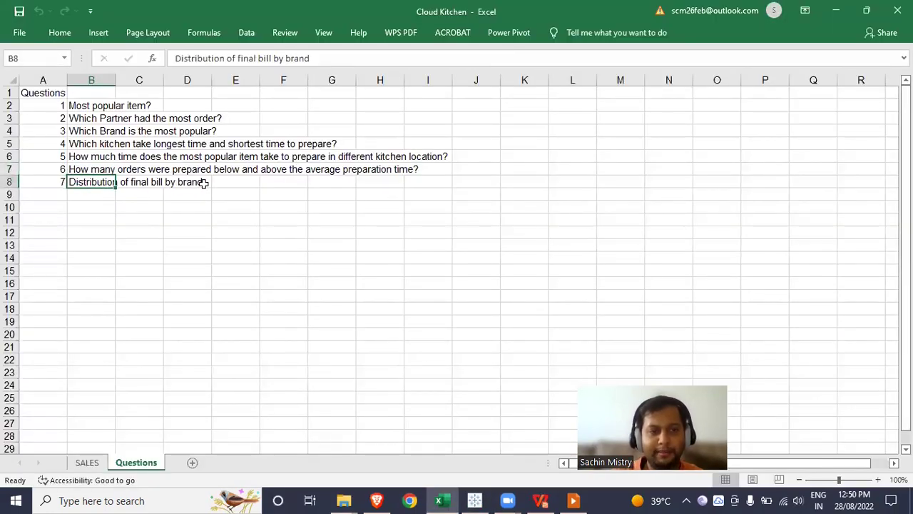
key("alt+Tab")
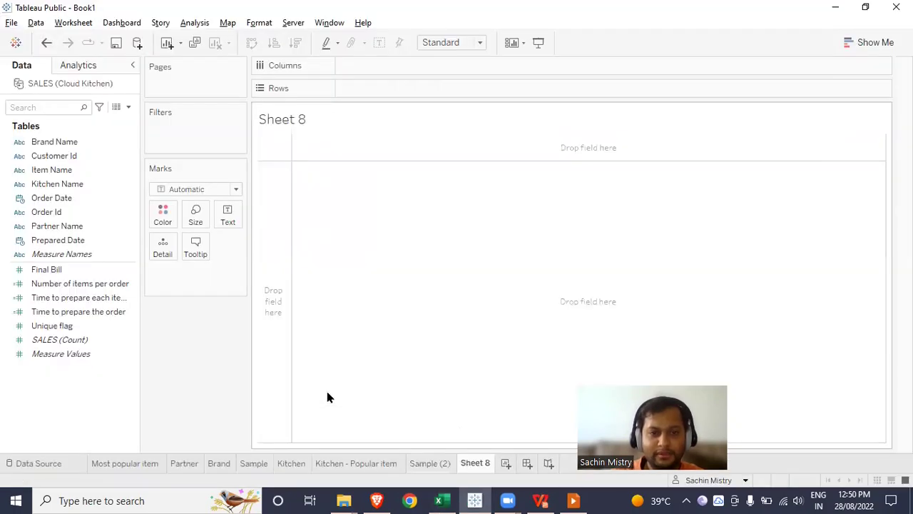
- Remove Item Name and both preparation time measures from the Sample worksheet, keeping Number of items per order
left_click(259, 467)
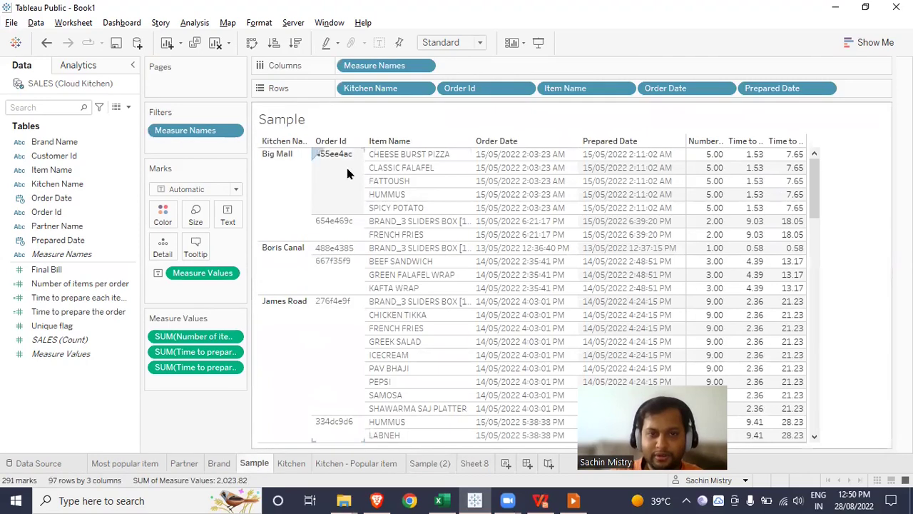
left_click_drag(578, 97, 576, 20)
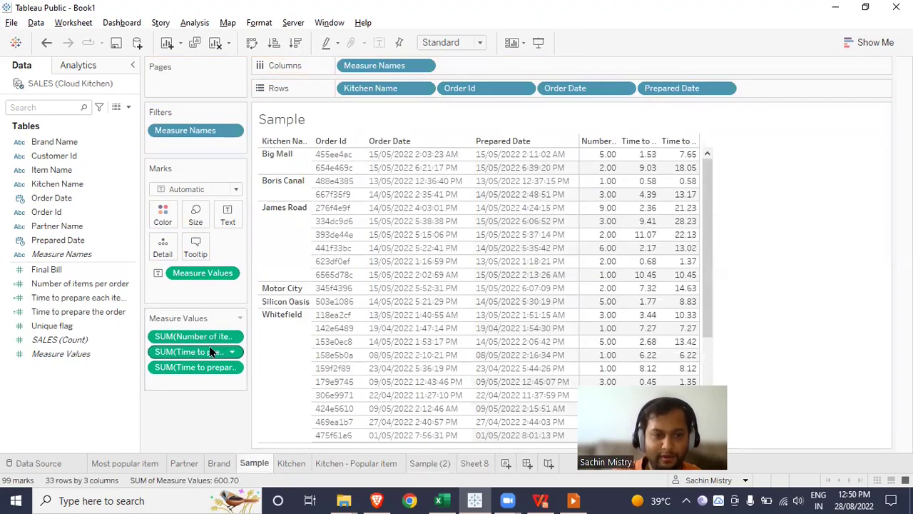
left_click_drag(208, 369, 198, 420)
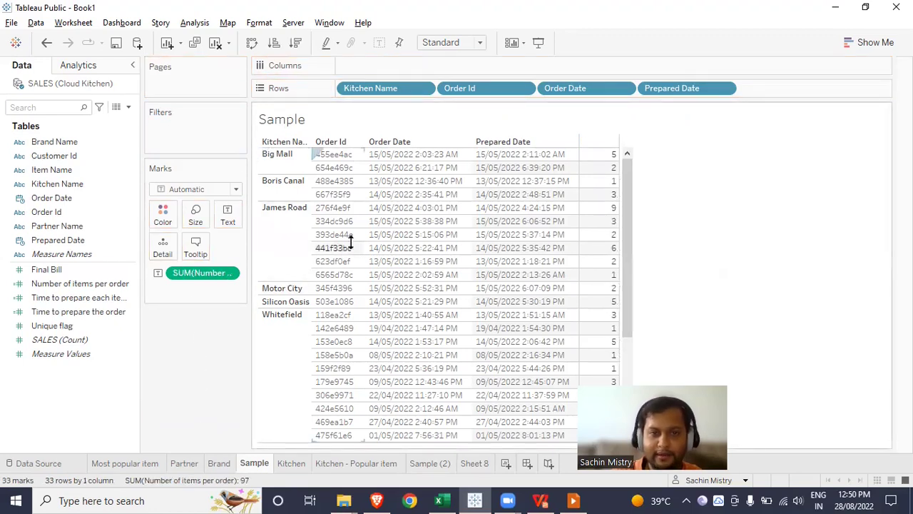
- Create the calculated field "Final bill for each order" with the formula { FIXED [Order Id]: MAX([Final Bill]) }
left_click(129, 107)
left_click(98, 122)
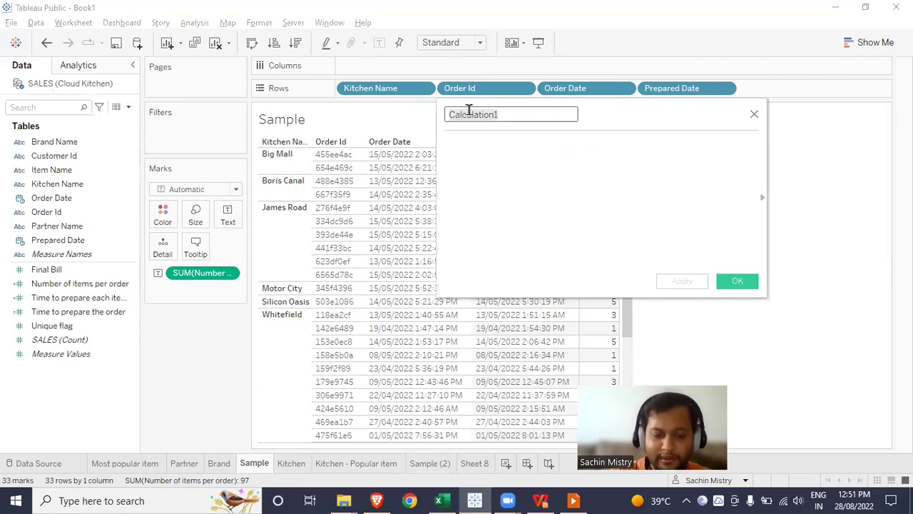
type("Final bill for each order")
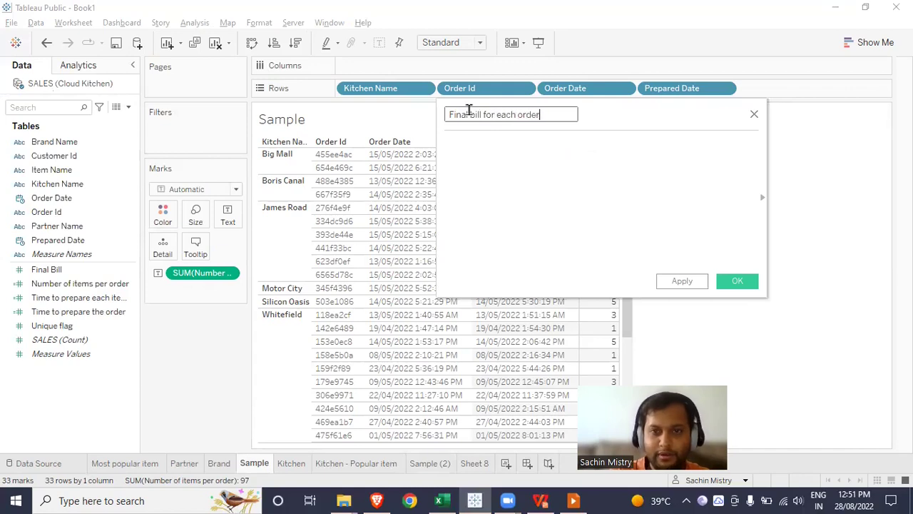
type("{ FIXED")
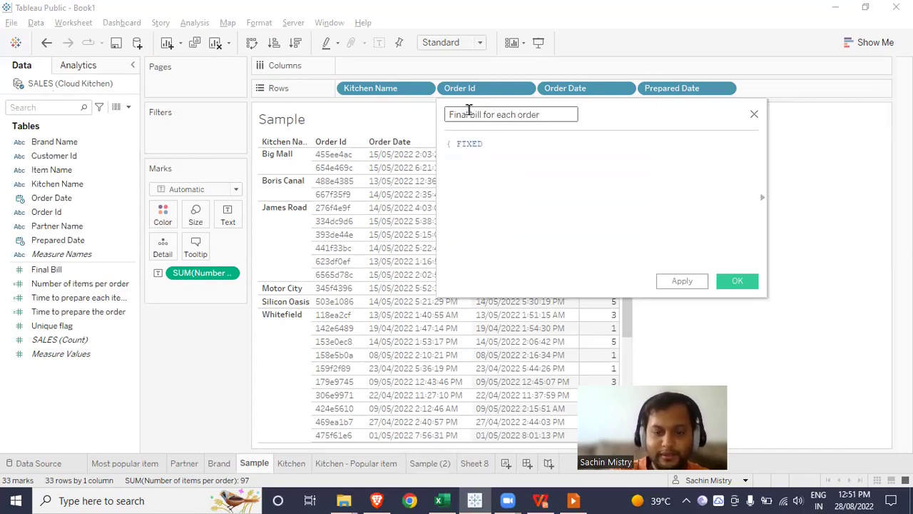
type(" order")
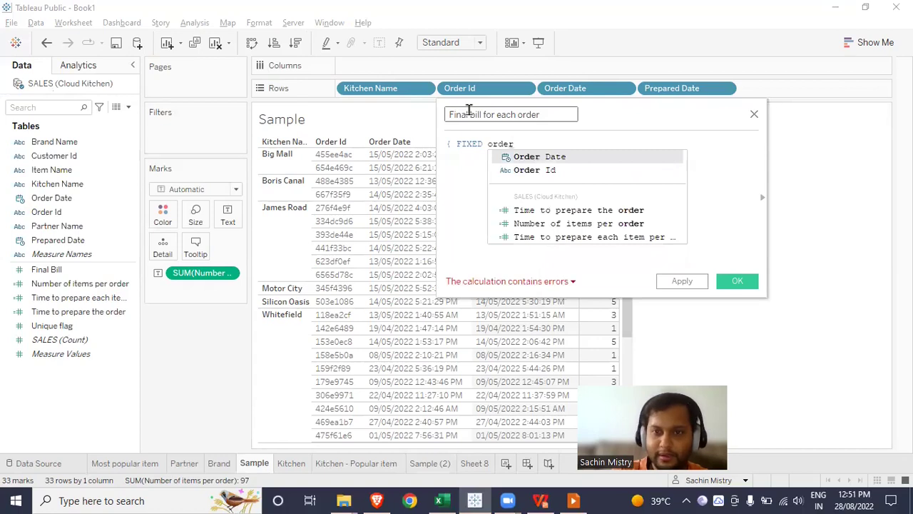
key("Down")
key("Return")
type(": ma")
key("Return")
type("fina")
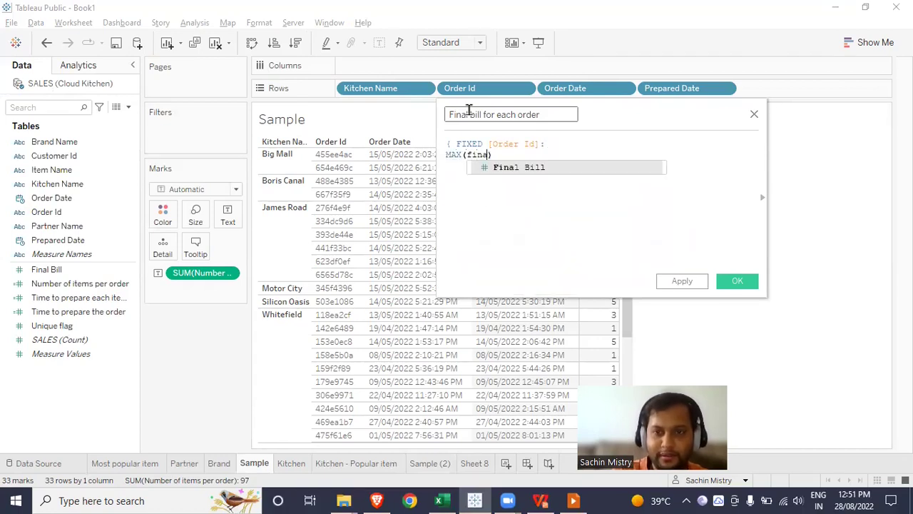
key("Return")
key("End")
key("Return")
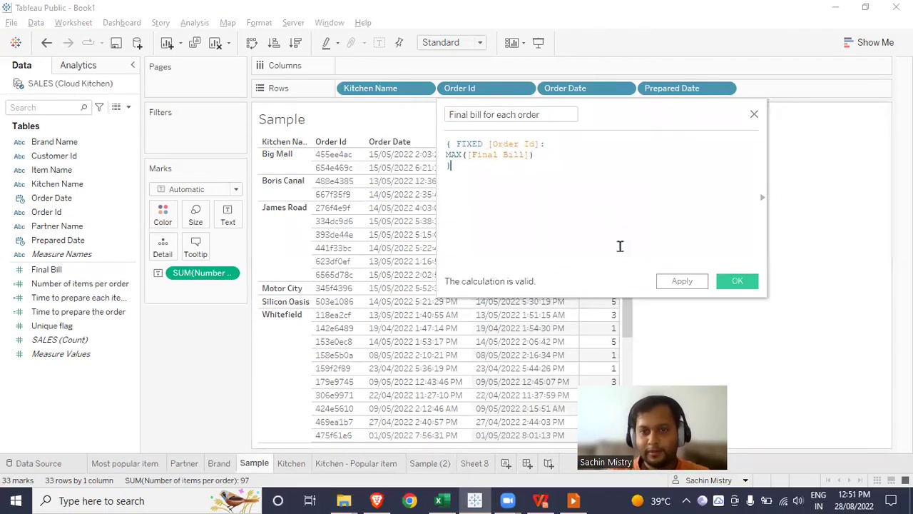
left_click(737, 280)
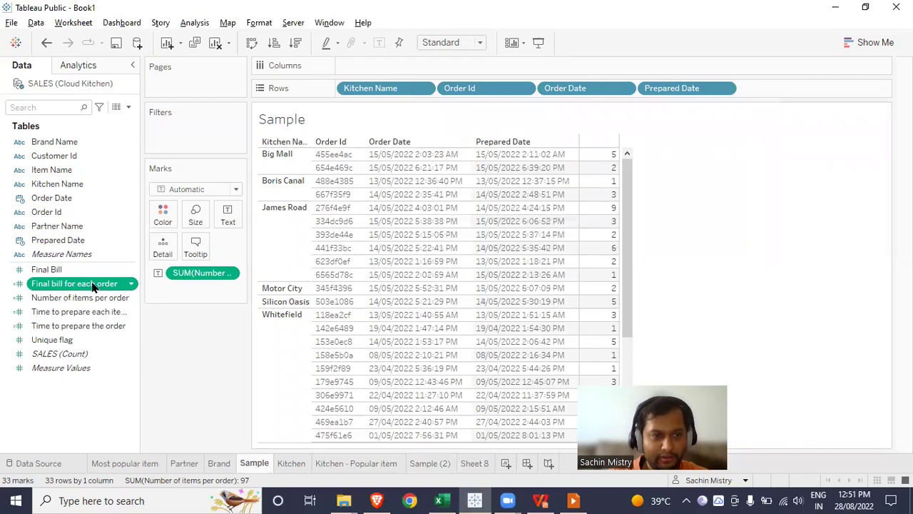
- Add Final bill for each order as text to the Sample worksheet and to the Brand worksheet beside the distinct order count
left_click_drag(91, 286, 227, 215)
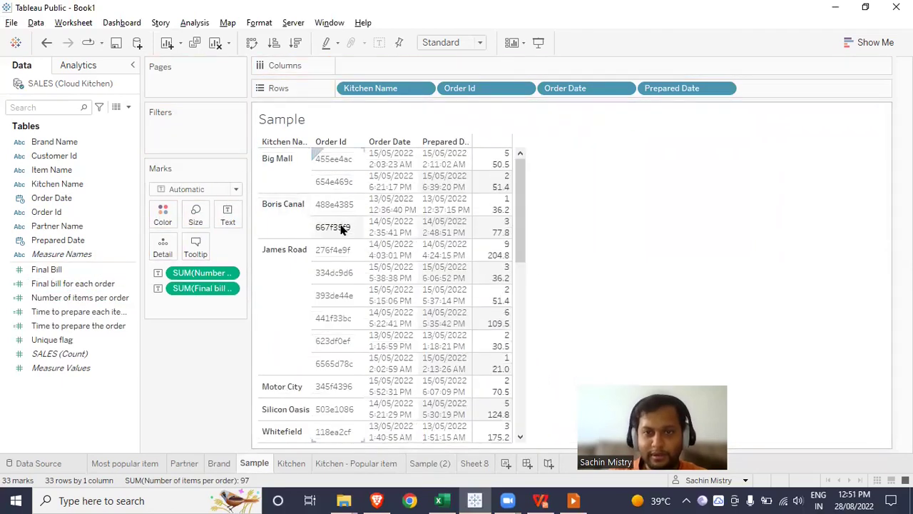
mouse_move(496, 160)
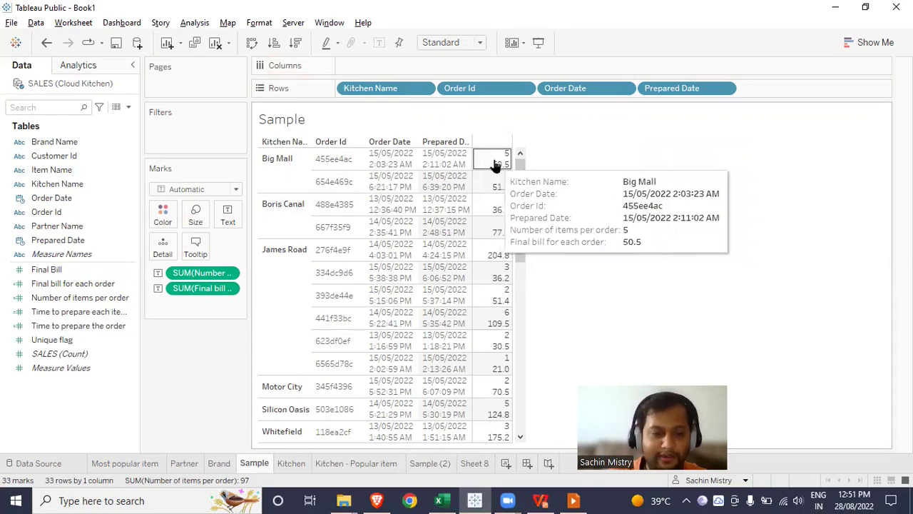
left_click(222, 464)
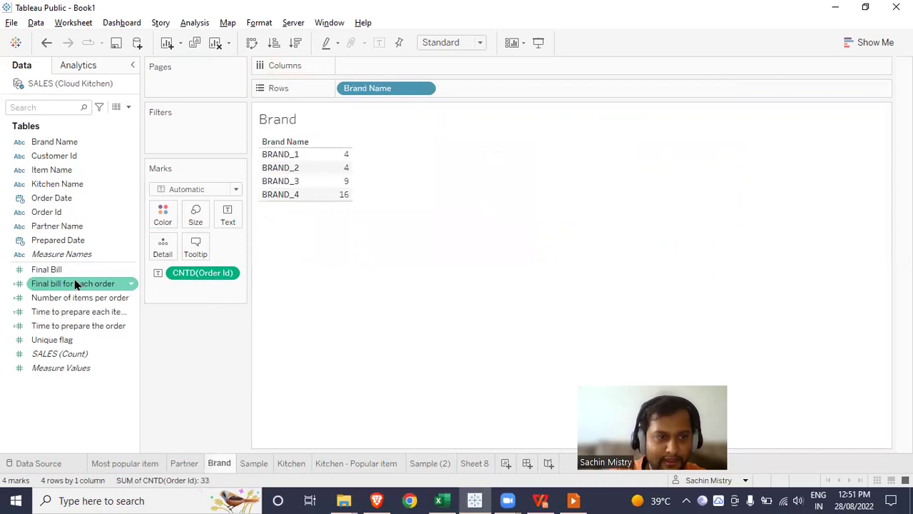
left_click_drag(75, 283, 228, 215)
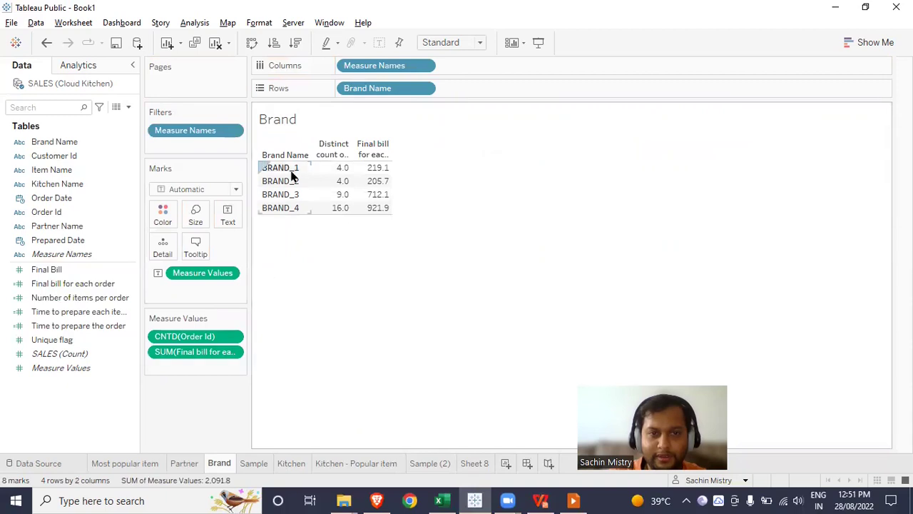
mouse_move(373, 174)
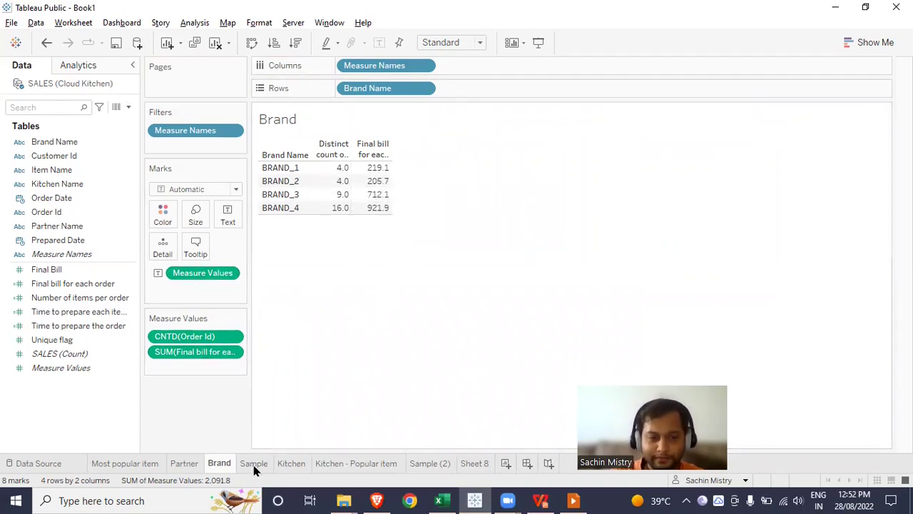
- Turn the Partner worksheet into a horizontal bar chart of distinct Order Id count and show the mark labels
left_click(183, 464)
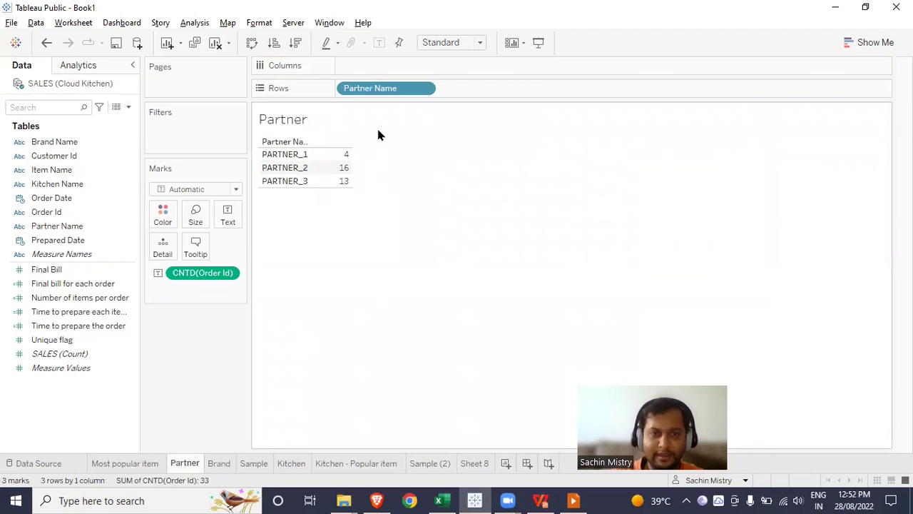
mouse_move(306, 168)
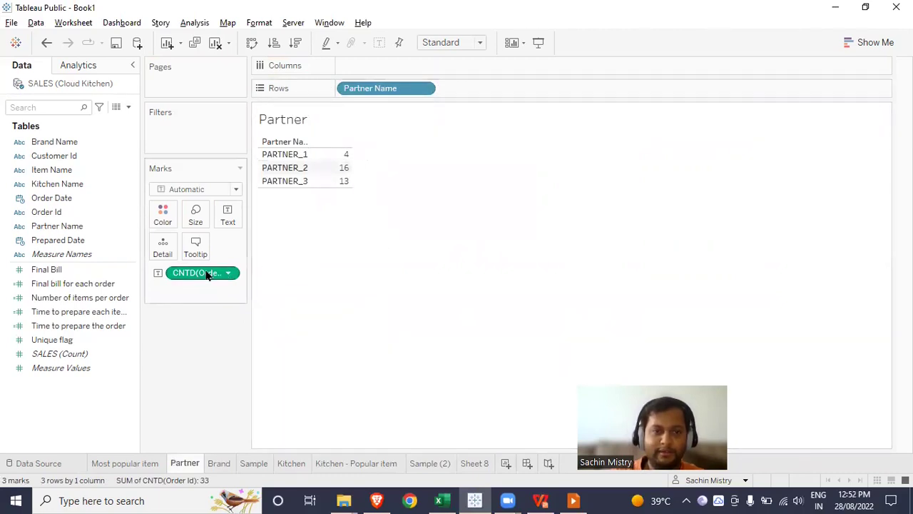
left_click_drag(199, 277, 428, 69)
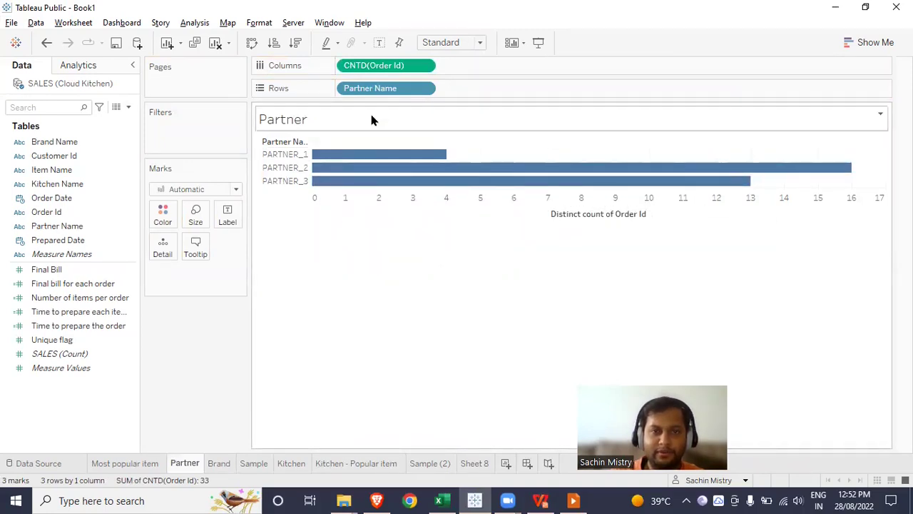
left_click(379, 44)
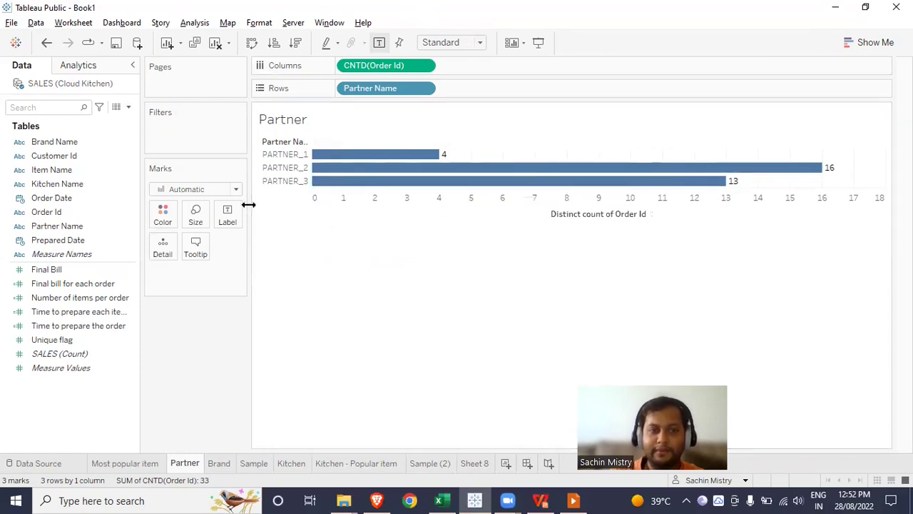
- Look through the mark types and the Show Me chart types available for the Partner bar chart
left_click(224, 192)
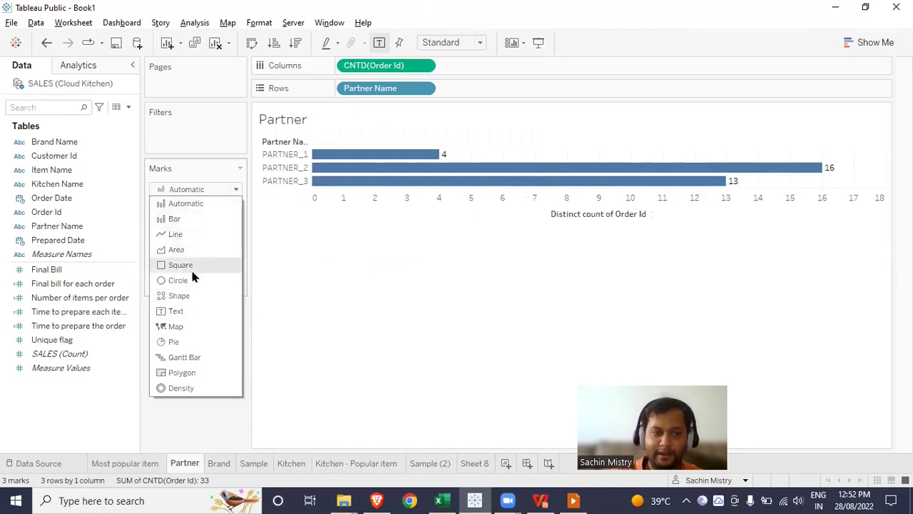
left_click(289, 297)
left_click(868, 42)
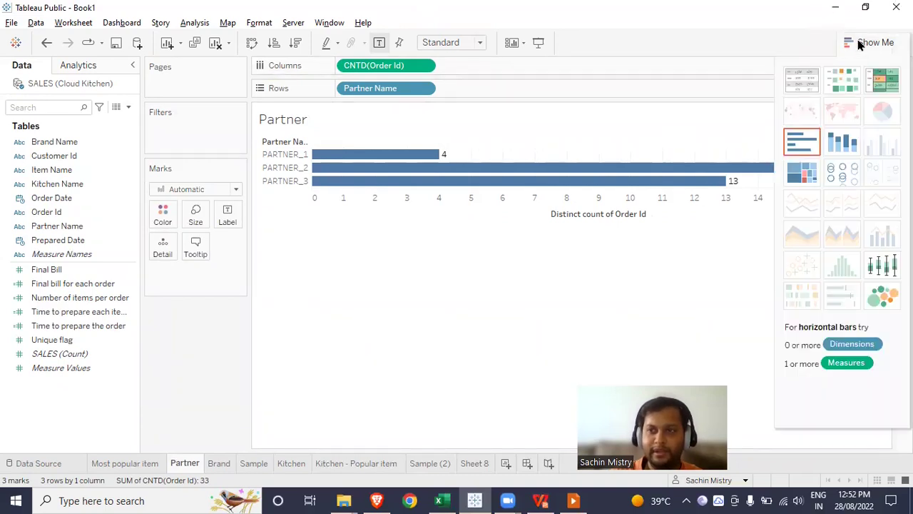